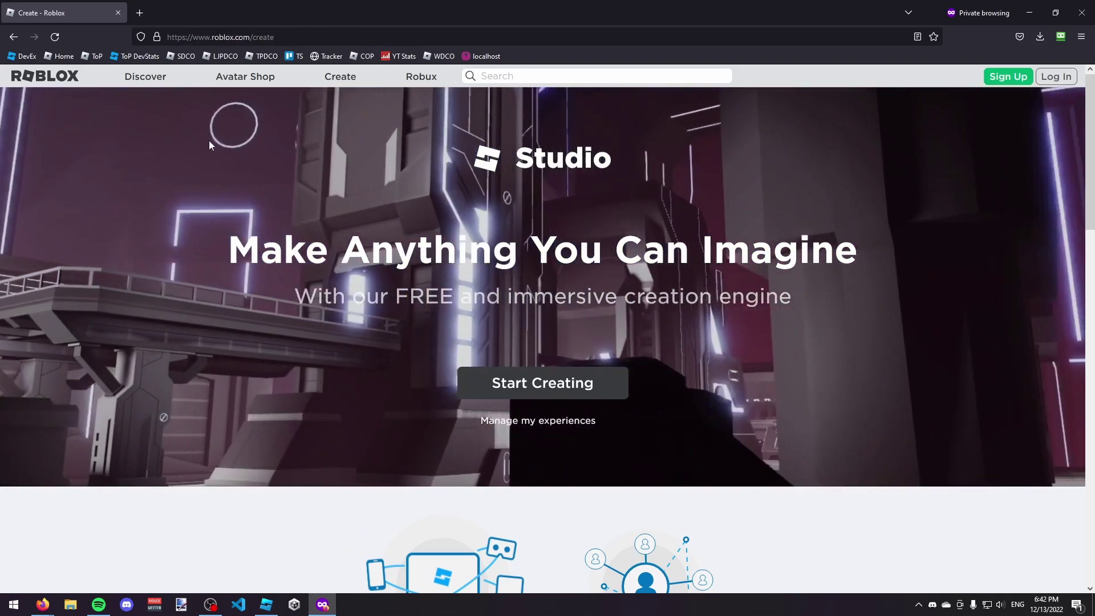
# Download Roblox Studio from the Create page, run RobloxStudioLauncherBeta.exe and dismiss the auto-recovery prompt in Roblox Studio.
pyautogui.moveTo(209, 140); pyautogui.dragTo(829, 306)
pyautogui.click(679, 393)
pyautogui.click(619, 391)
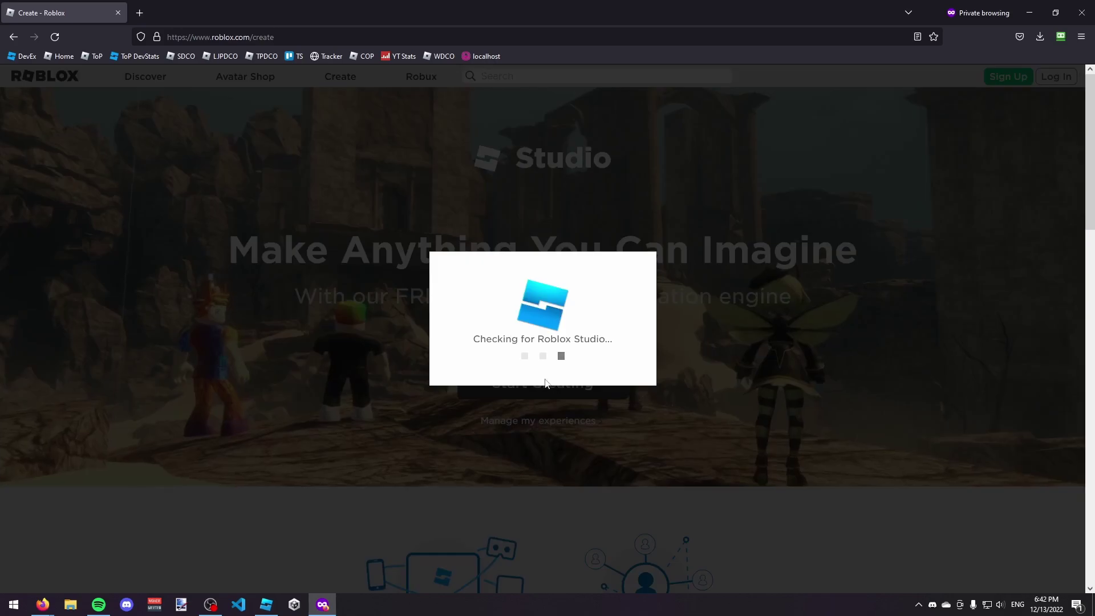
pyautogui.click(637, 146)
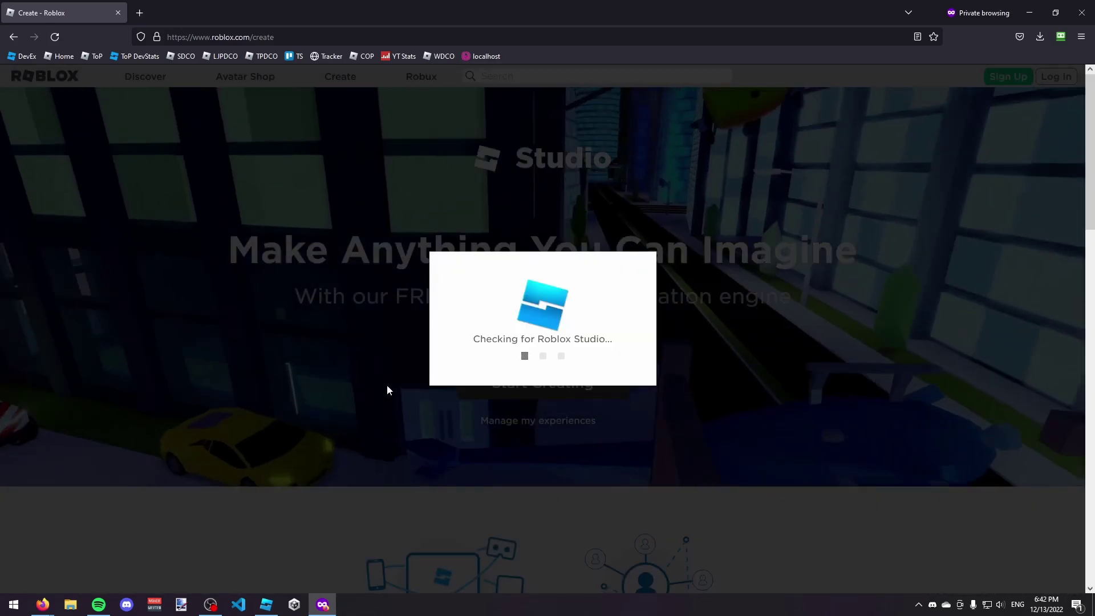
pyautogui.moveTo(486, 338); pyautogui.dragTo(590, 343)
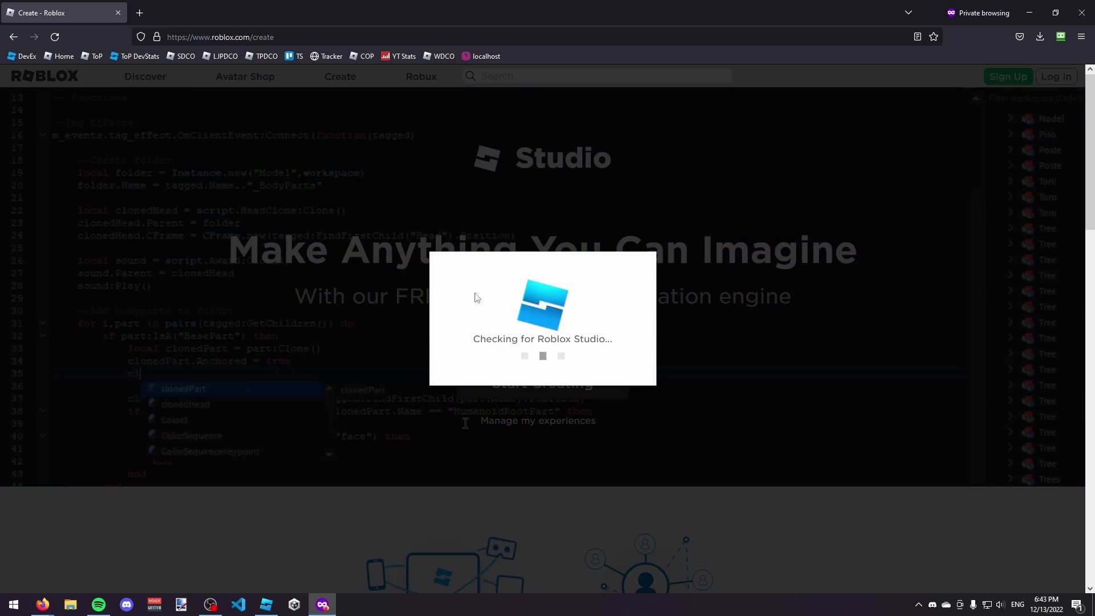
pyautogui.click(519, 378)
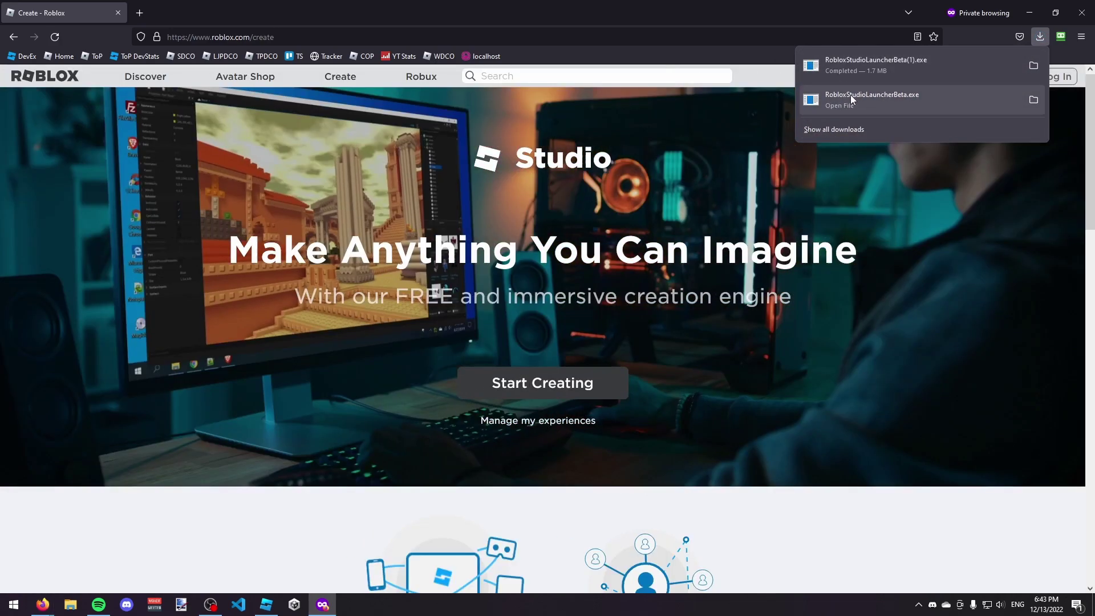
pyautogui.click(850, 95)
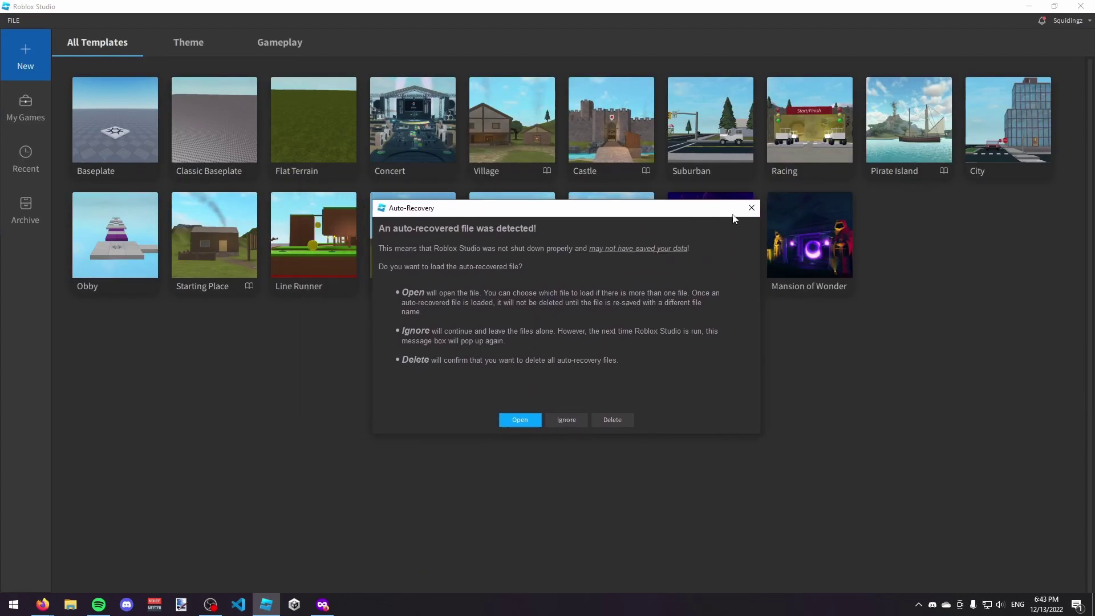
pyautogui.click(751, 208)
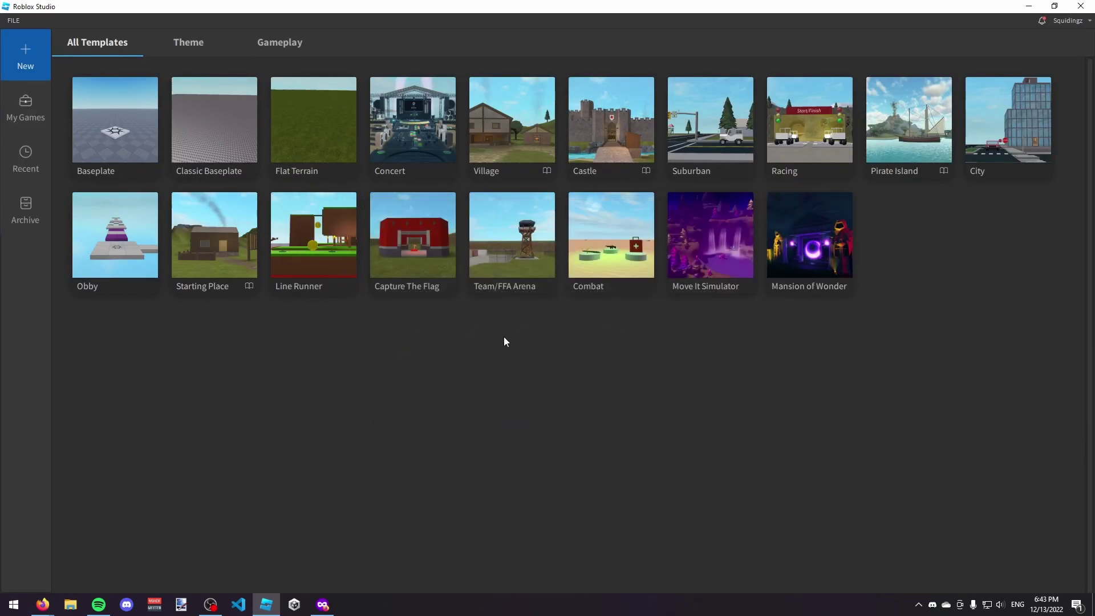
# Look through the archived, recent and own games, and return to the templates for new places.
pyautogui.click(13, 225)
pyautogui.click(18, 155)
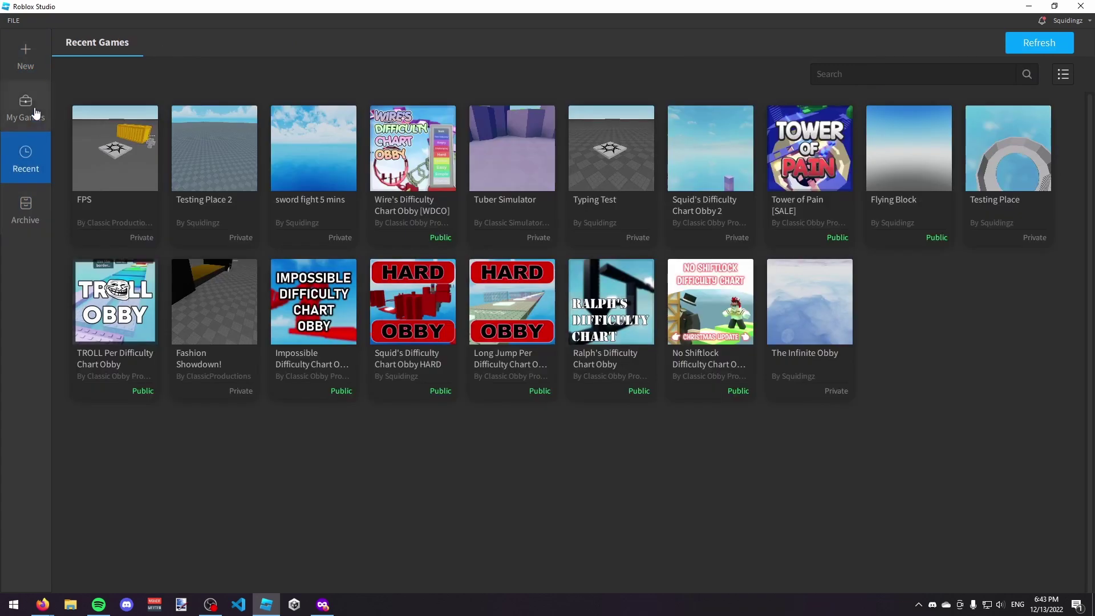
pyautogui.click(31, 112)
pyautogui.click(23, 162)
pyautogui.click(28, 214)
pyautogui.click(16, 64)
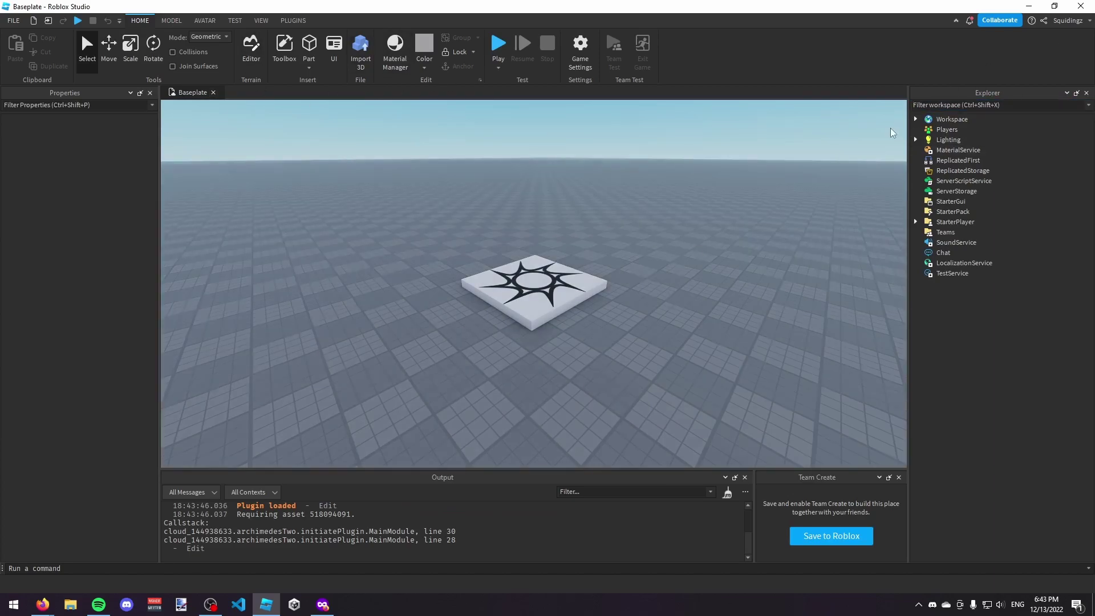
# Show the Toolbox, dock it below Properties and shrink its height in favour of Properties.
pyautogui.click(261, 20)
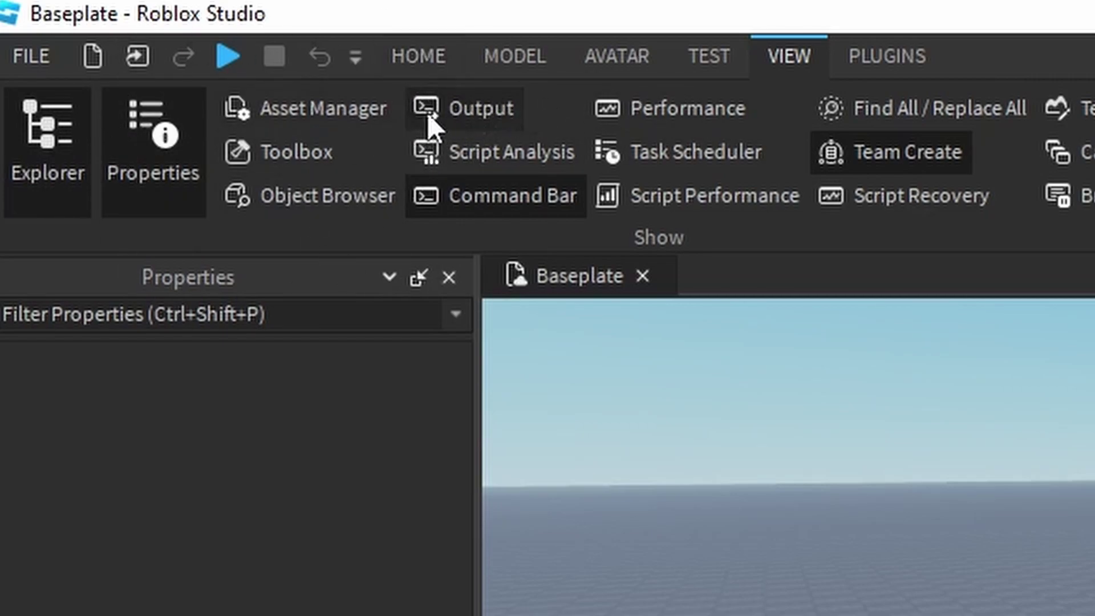
pyautogui.click(277, 149)
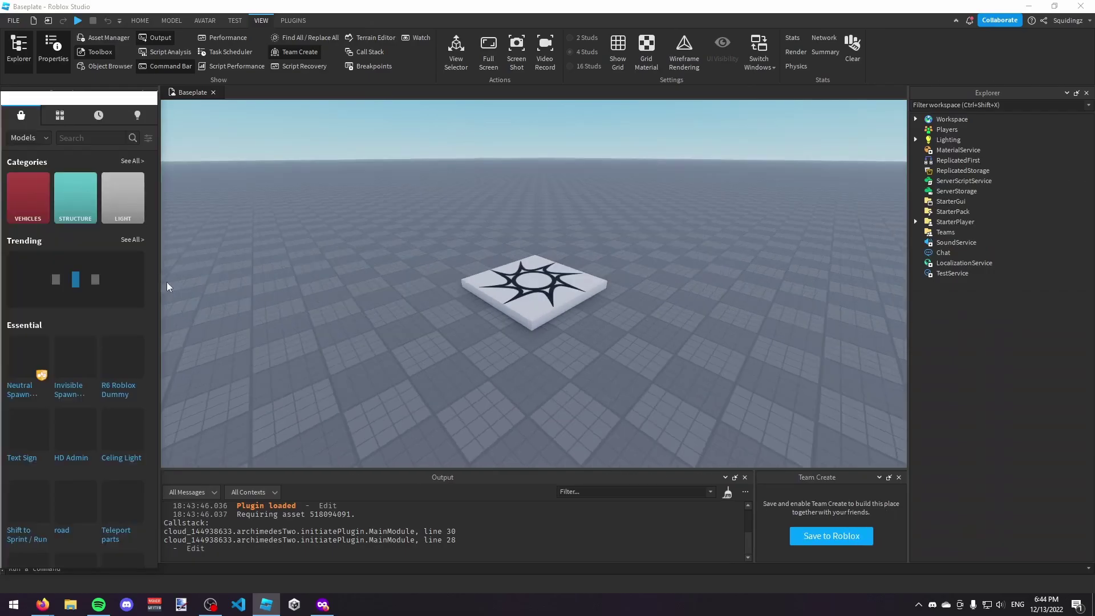
pyautogui.moveTo(167, 282); pyautogui.dragTo(74, 348)
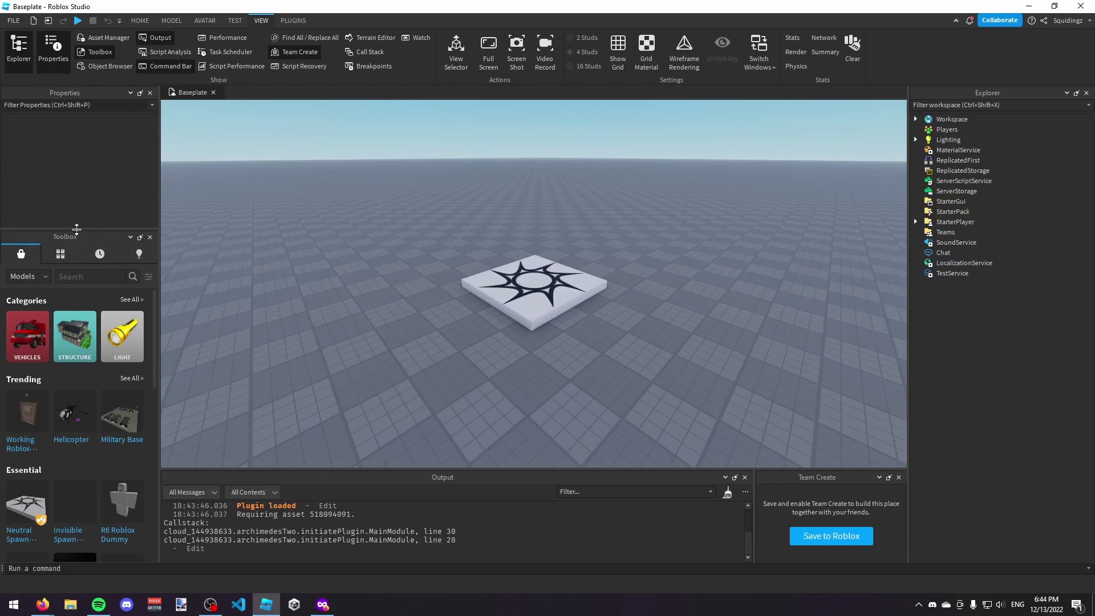
pyautogui.moveTo(78, 230); pyautogui.dragTo(78, 358)
pyautogui.moveTo(515, 257); pyautogui.dragTo(515, 255, button='right')
pyautogui.click(139, 21)
pyautogui.press('w')
pyautogui.moveTo(511, 212); pyautogui.dragTo(548, 239, button='right')
pyautogui.press('s')
pyautogui.press('w')
pyautogui.press('s')
# Undock the Toolbox, enlarge it as a floating window and position it over the viewport.
pyautogui.moveTo(85, 338); pyautogui.dragTo(376, 199)
pyautogui.moveTo(448, 425); pyautogui.dragTo(617, 491)
pyautogui.click(261, 20)
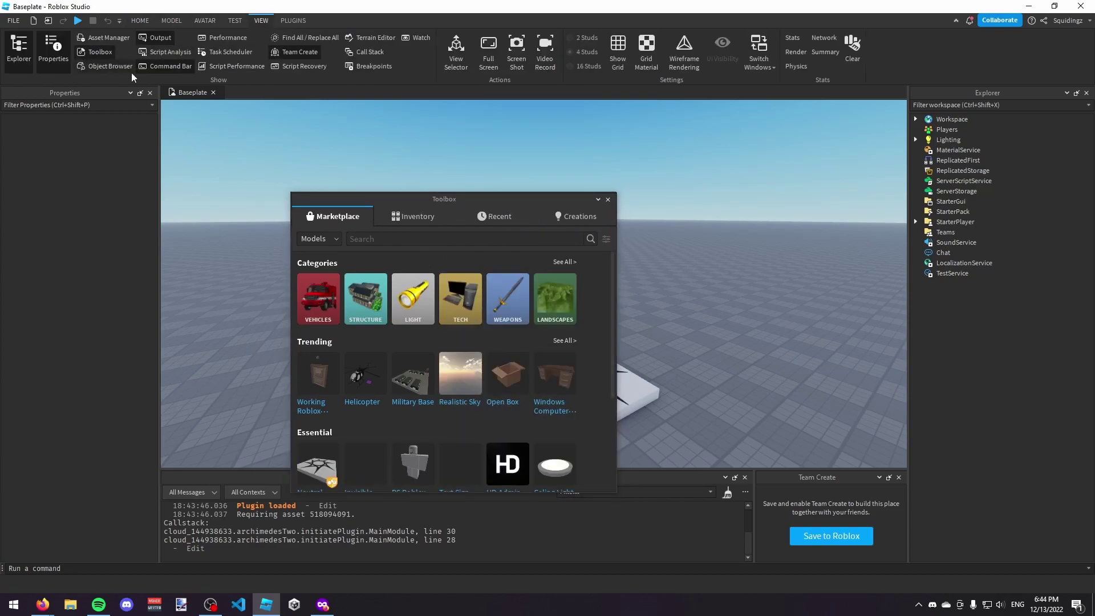
pyautogui.moveTo(456, 197); pyautogui.dragTo(373, 130)
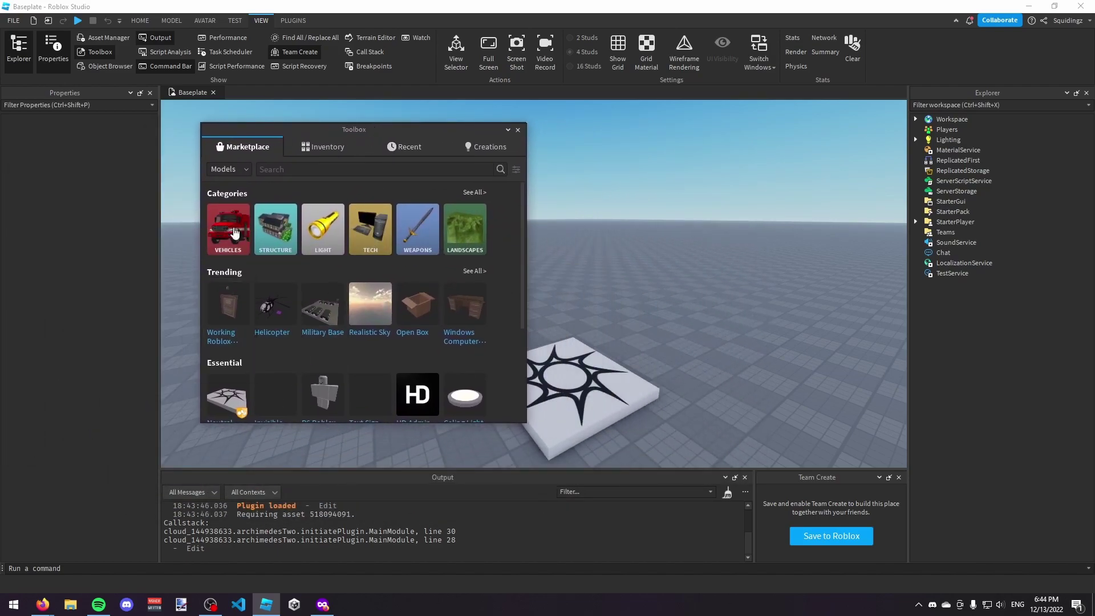
# Look through the Marketplace models offered below the categories in the Toolbox.
pyautogui.scroll(-5, 324, 296)
pyautogui.moveTo(521, 300); pyautogui.dragTo(523, 331)
pyautogui.scroll(6, 367, 239)
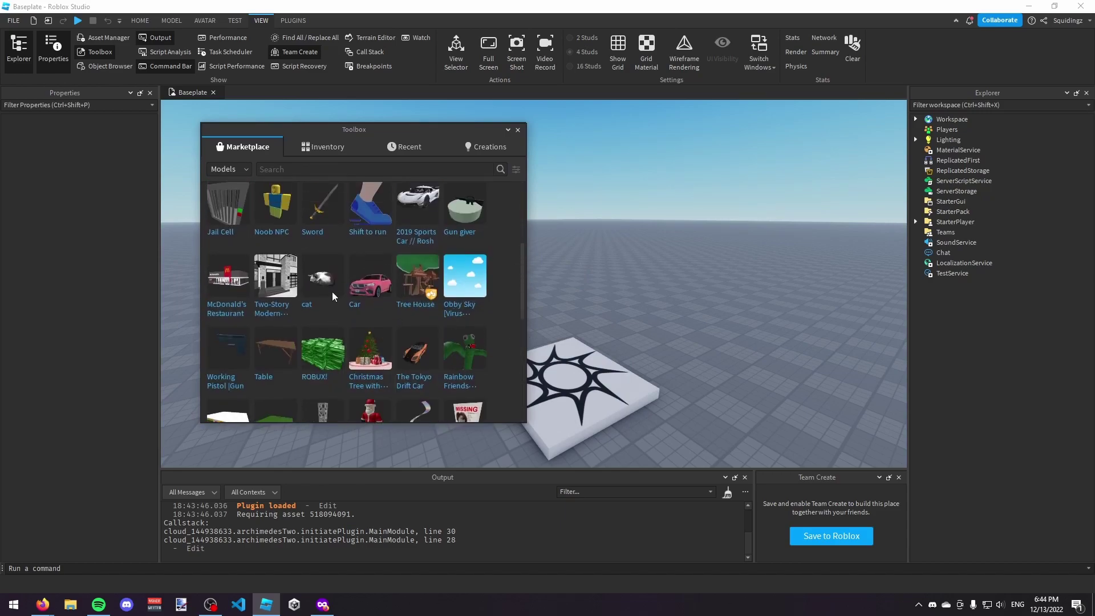
pyautogui.scroll(5, 360, 267)
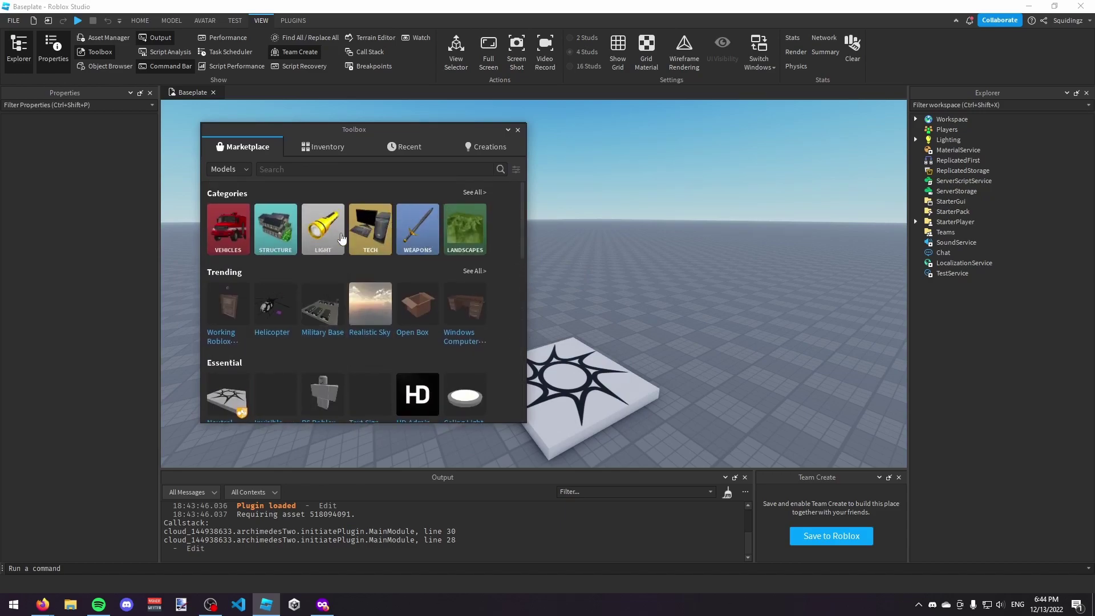
# Show all model categories, open Ads and try to insert the ForwardPortal model.
pyautogui.click(472, 192)
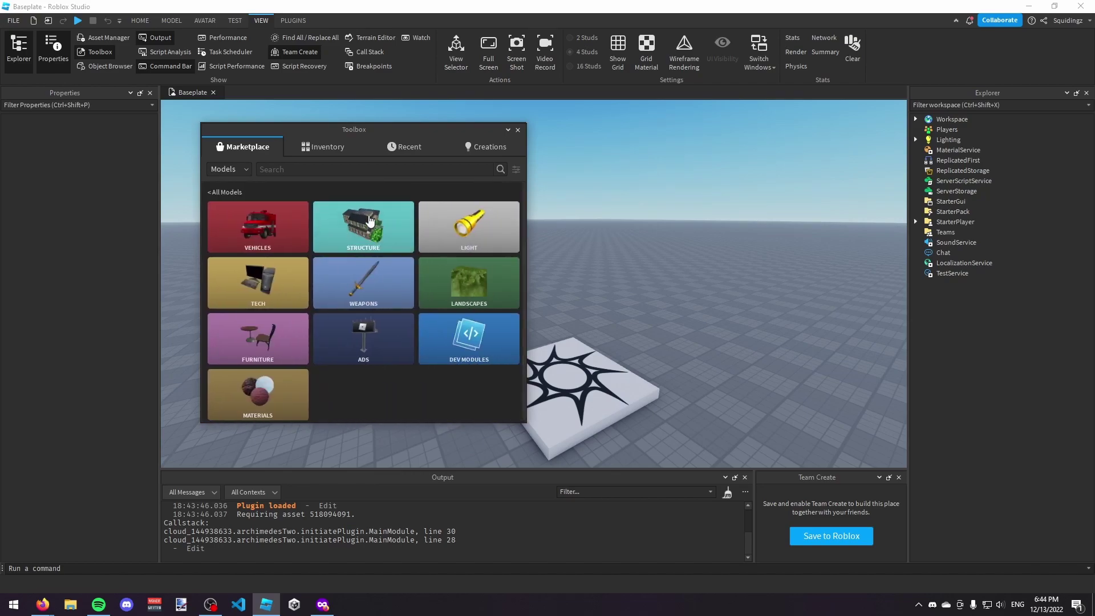
pyautogui.click(361, 337)
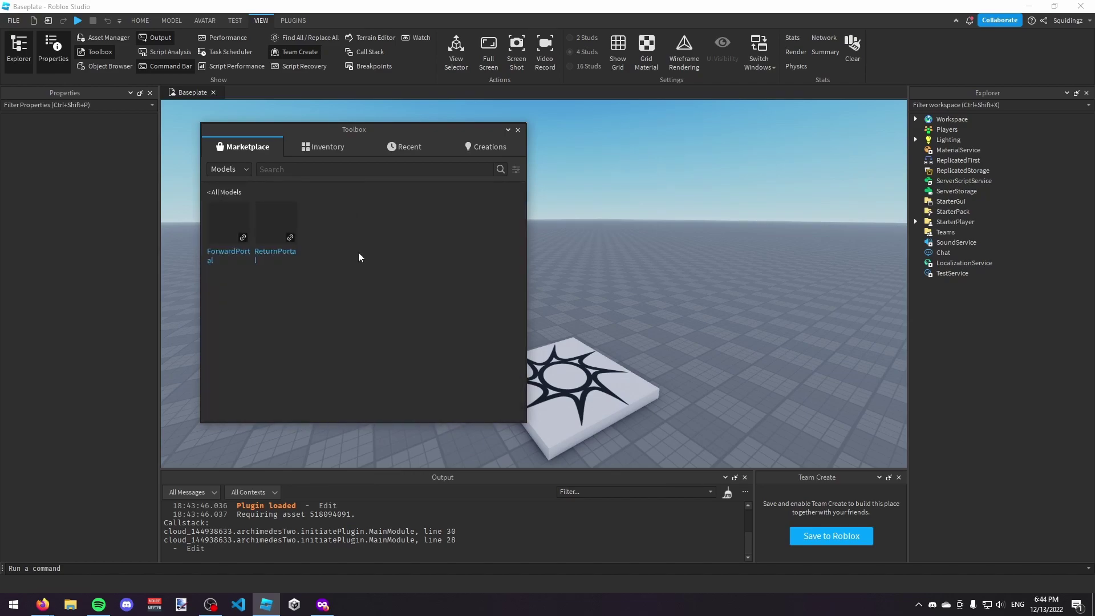
pyautogui.click(229, 208)
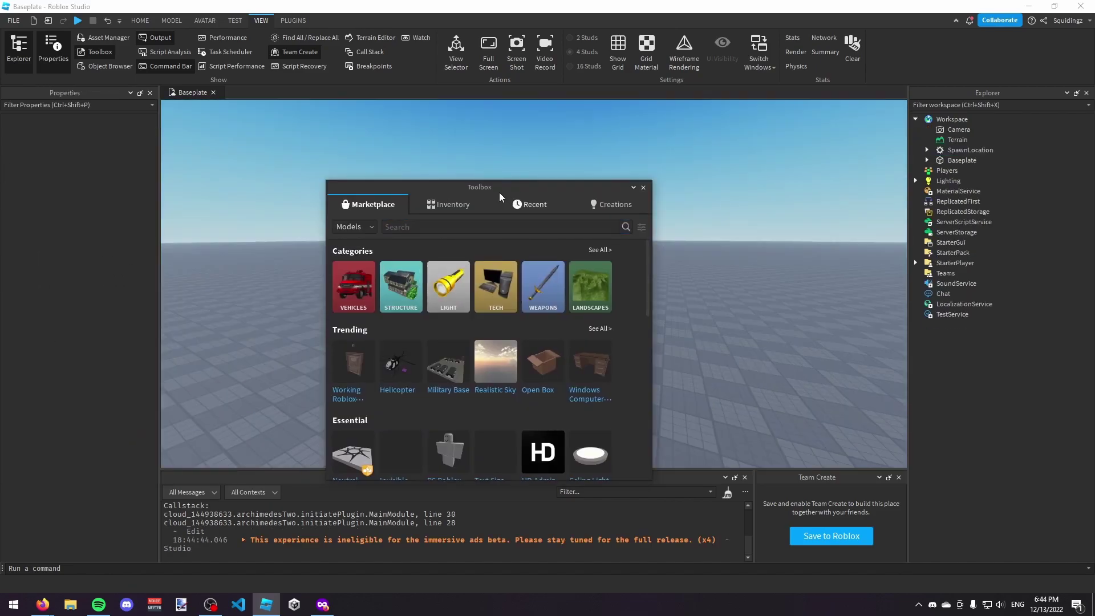
# Reposition the floating Toolbox and look over its category, trending and essential models.
pyautogui.moveTo(499, 194); pyautogui.dragTo(438, 165)
pyautogui.scroll(-9, 354, 336)
pyautogui.scroll(8, 352, 336)
pyautogui.scroll(1, 352, 339)
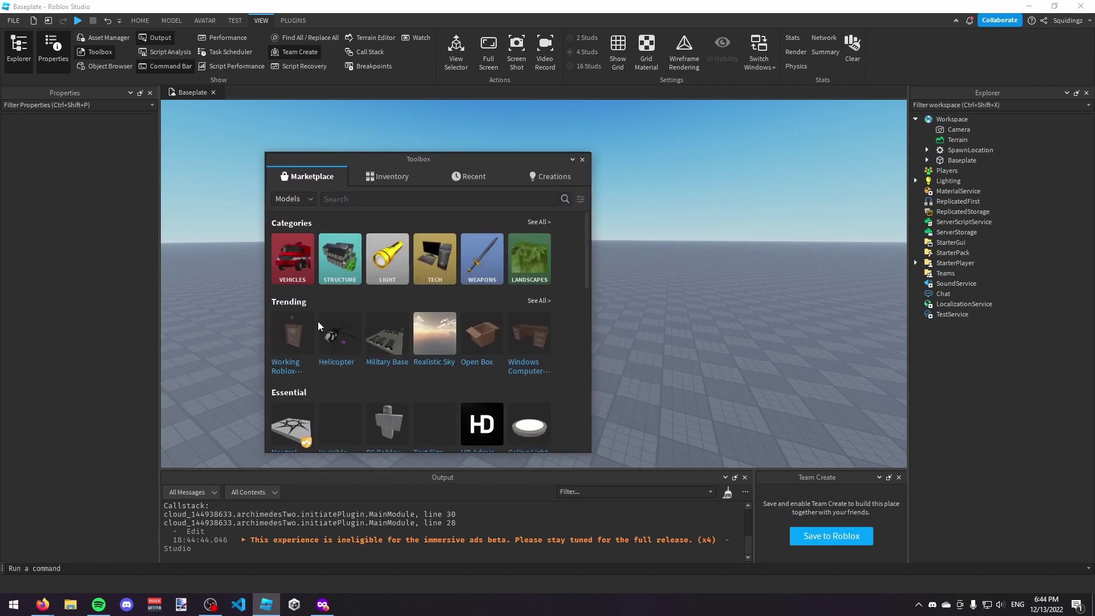
pyautogui.scroll(-3, 383, 242)
pyautogui.scroll(2, 488, 354)
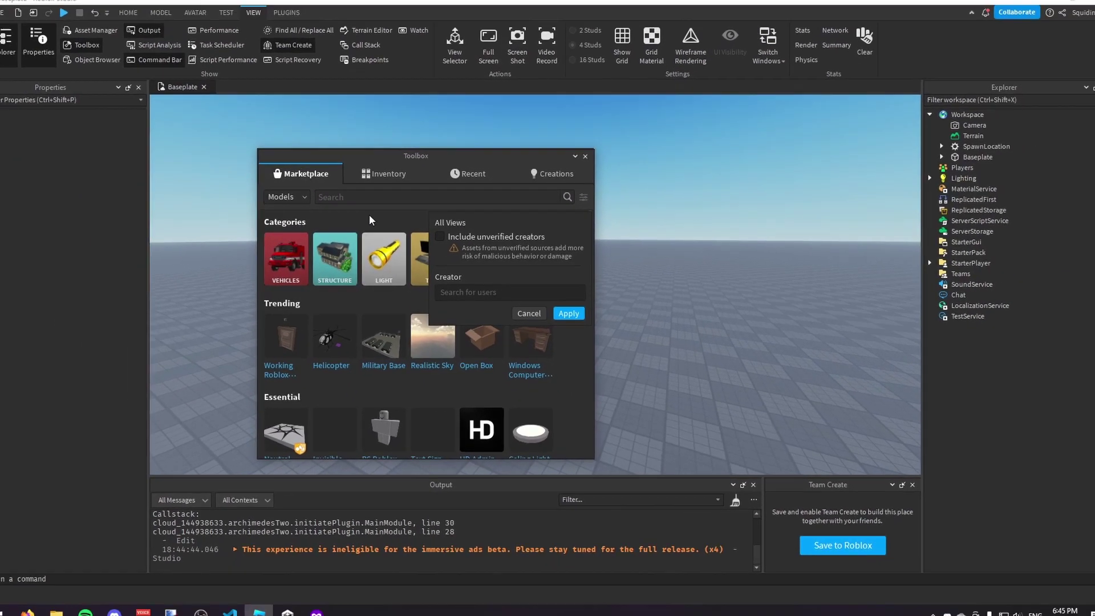
# Check the Toolbox search filters for unverified creators and creator name, and cancel without applying any.
pyautogui.click(369, 216)
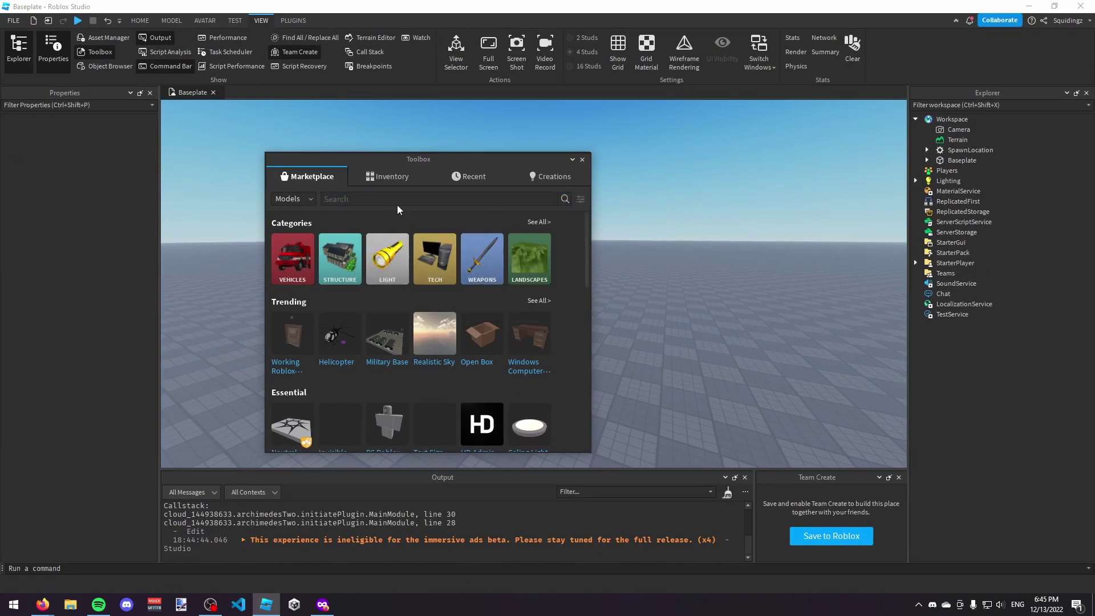
pyautogui.moveTo(431, 166); pyautogui.dragTo(392, 155)
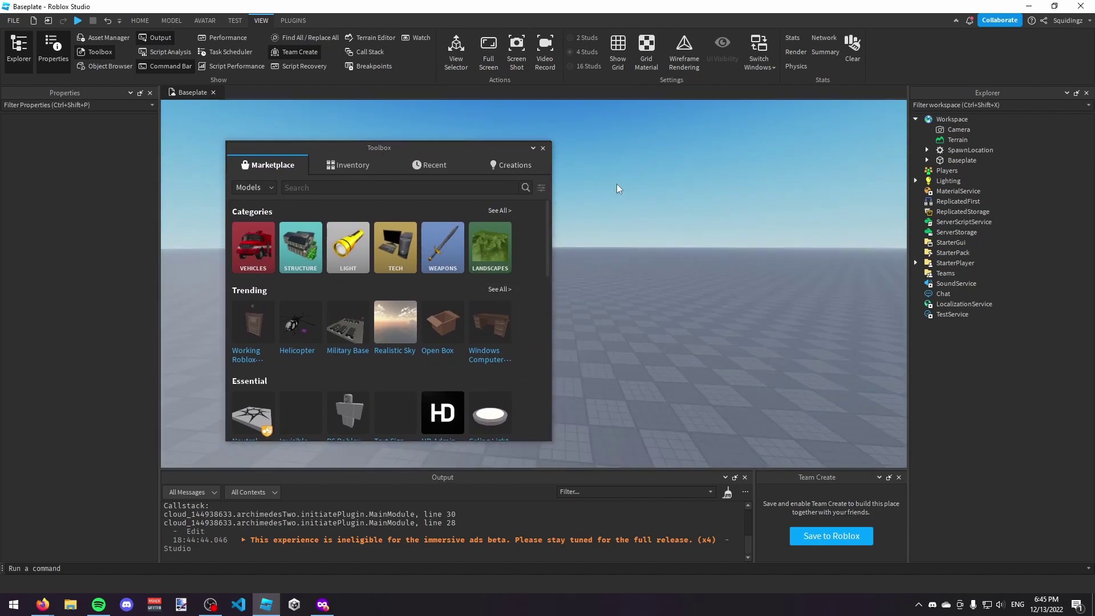
pyautogui.click(540, 189)
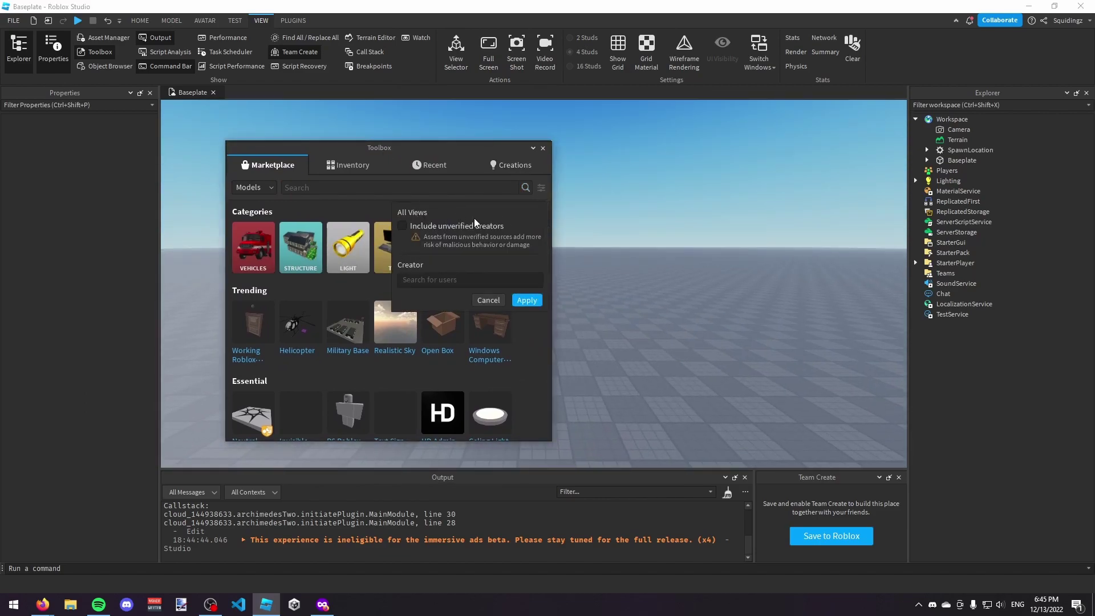
pyautogui.click(488, 300)
# Move the Toolbox away from the scene's centre and browse its free models, from Trending through the lower rows.
pyautogui.scroll(-3, 416, 363)
pyautogui.scroll(1, 415, 363)
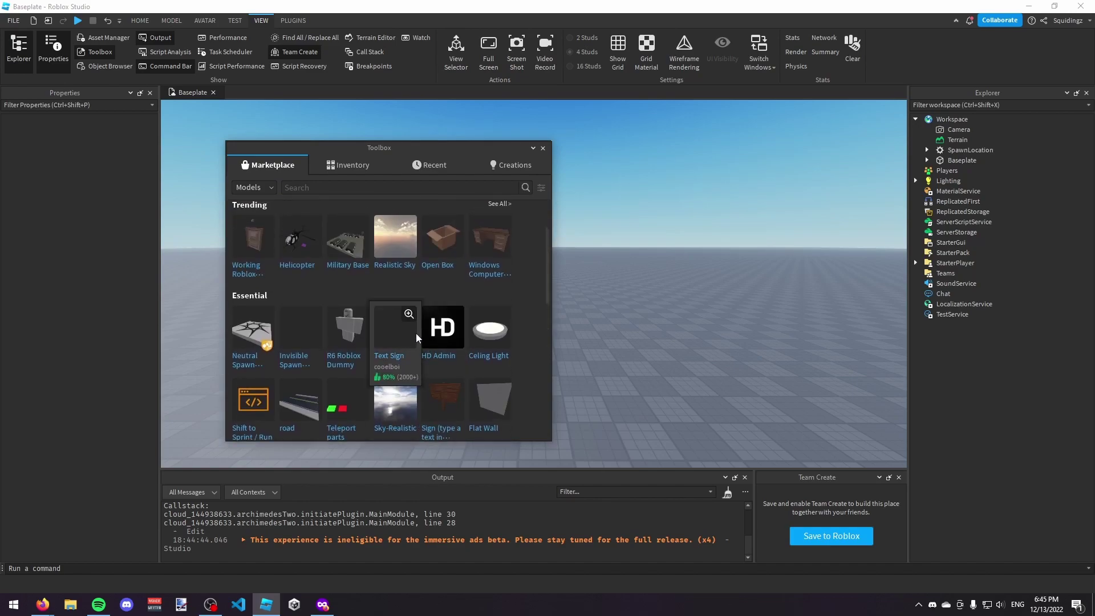
pyautogui.moveTo(414, 153); pyautogui.dragTo(260, 134)
pyautogui.scroll(-5, 250, 287)
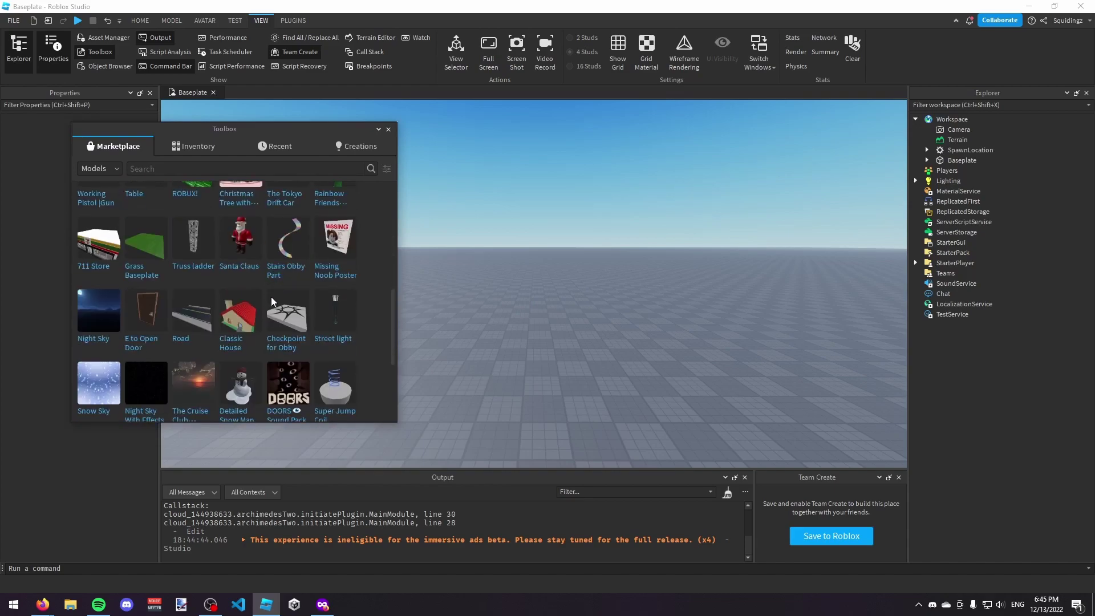
pyautogui.scroll(8, 250, 287)
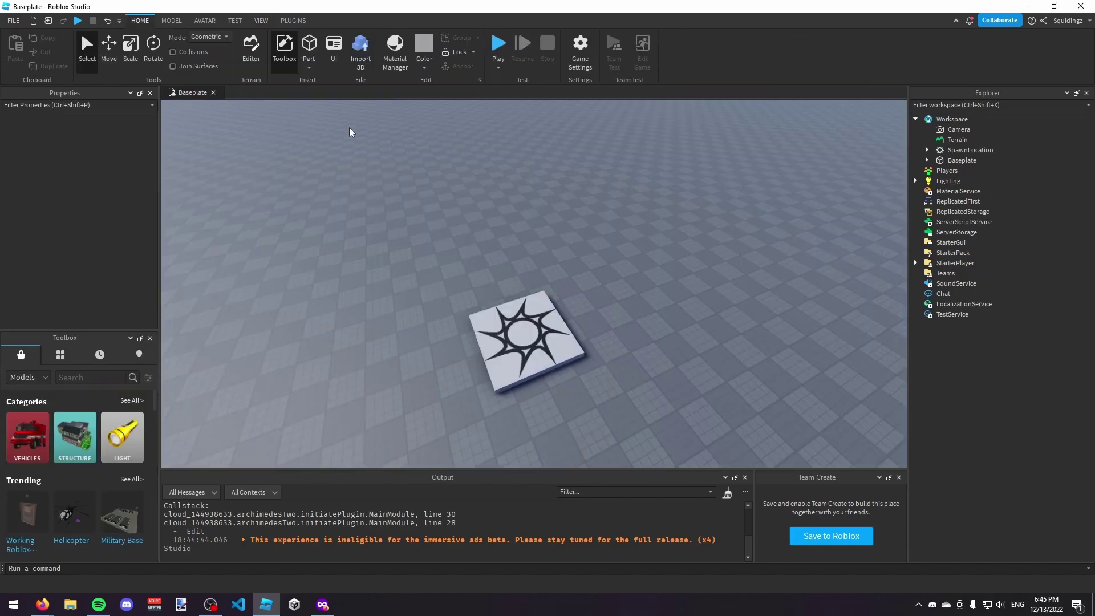
# View the spawn location in the scene, and collapse and re-expand Workspace in the Explorer.
pyautogui.moveTo(513, 282); pyautogui.dragTo(512, 280, button='right')
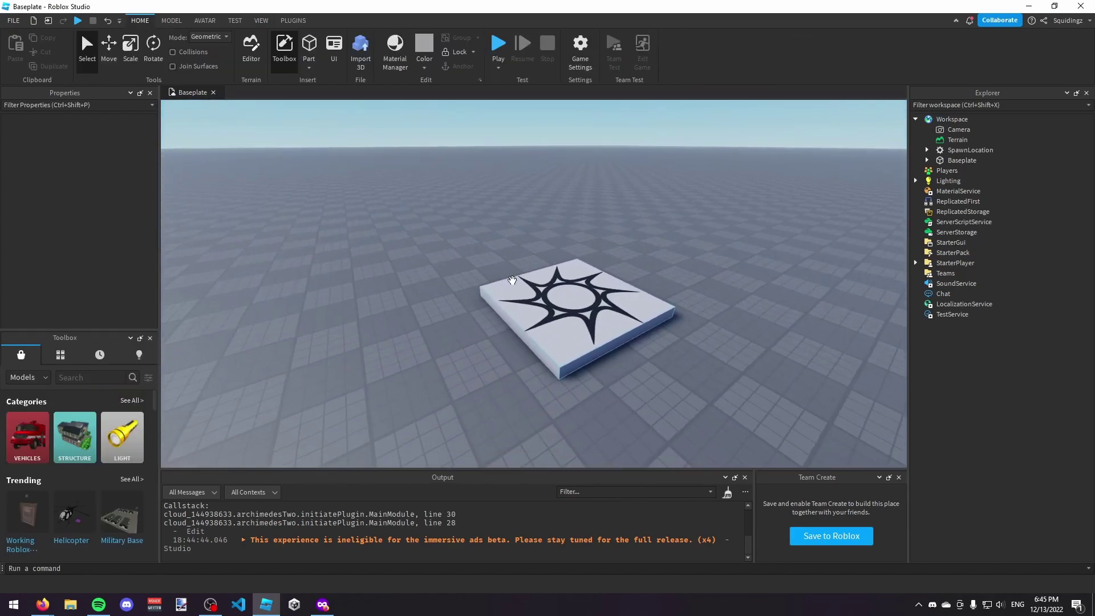
pyautogui.moveTo(471, 225); pyautogui.dragTo(472, 225, button='right')
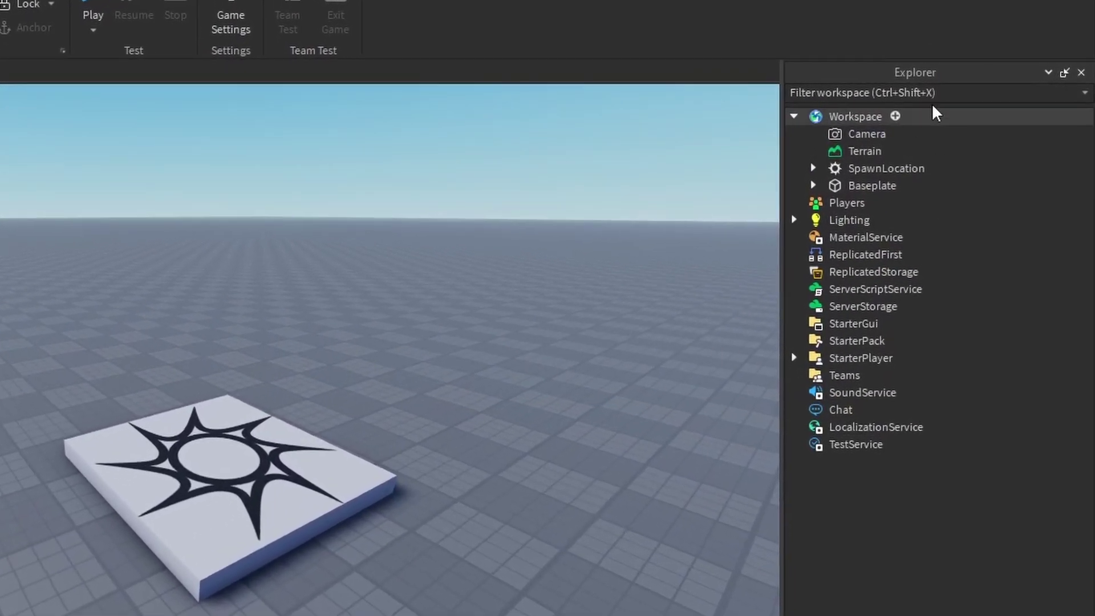
pyautogui.click(794, 116)
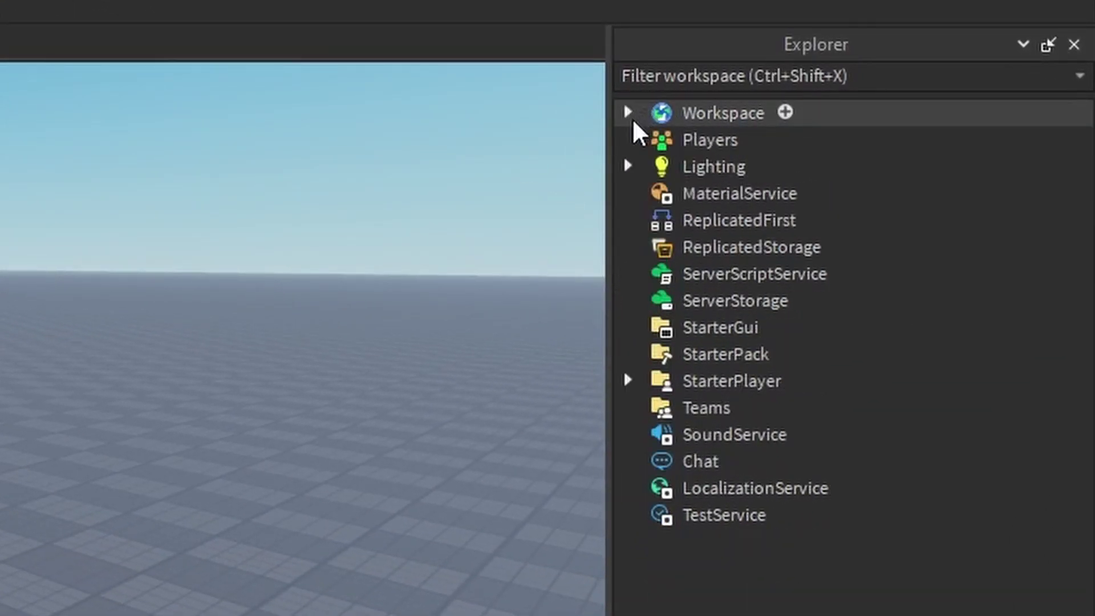
pyautogui.click(628, 113)
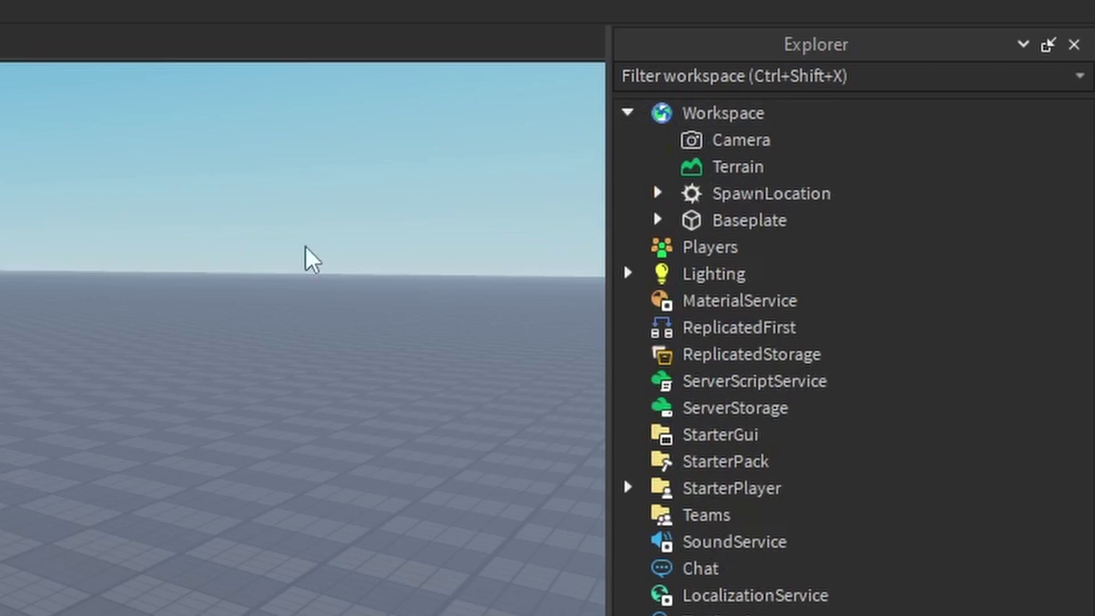
# Select Baseplate, SpawnLocation, Terrain and Camera in turn under Workspace, and clear the selection.
pyautogui.click(656, 215)
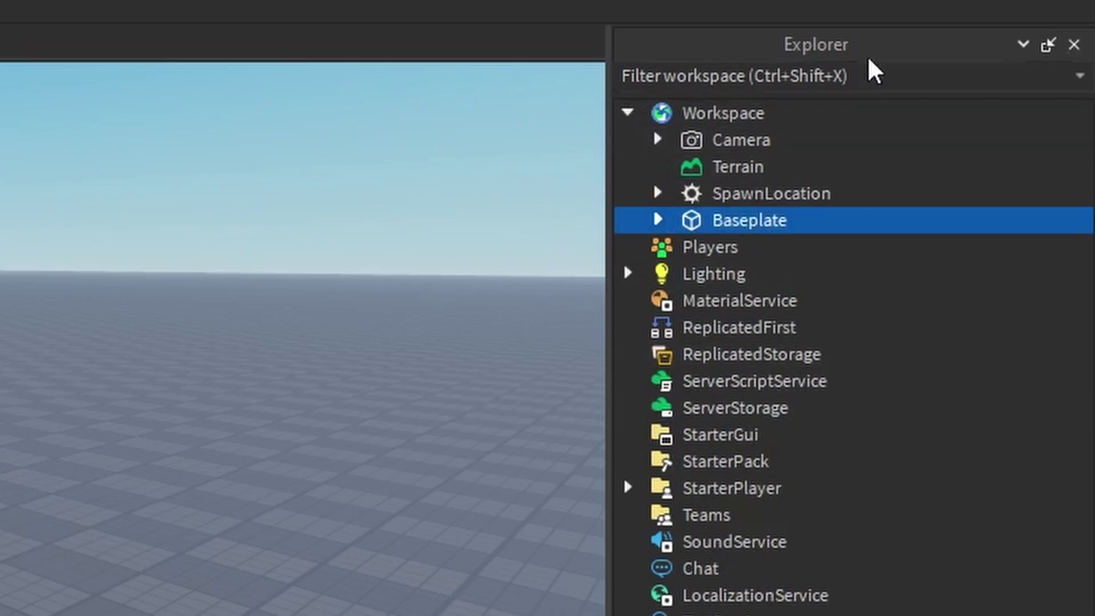
pyautogui.click(721, 193)
pyautogui.click(735, 168)
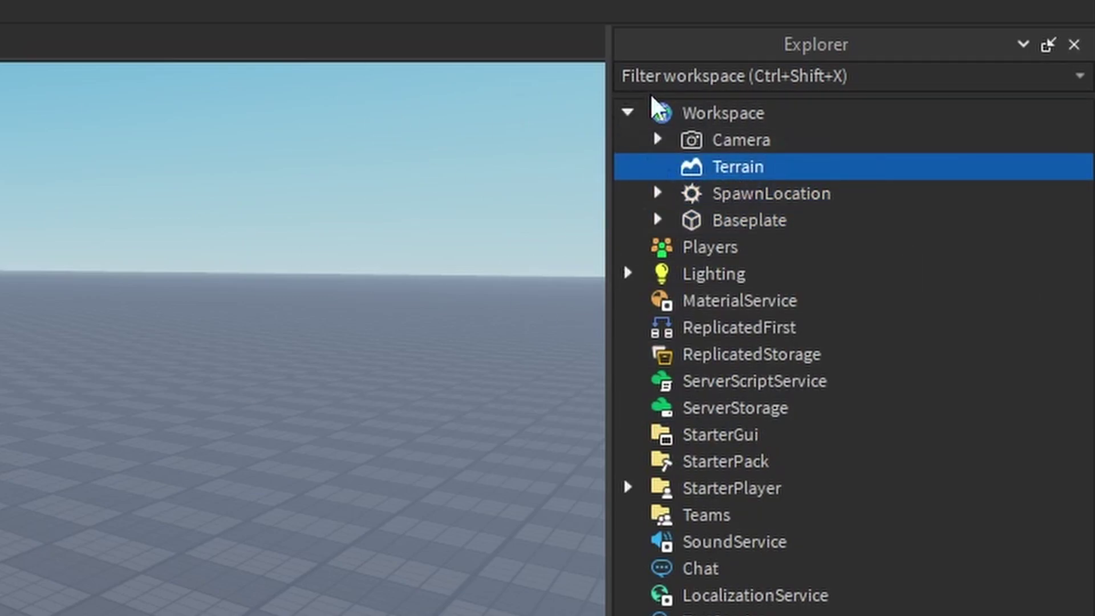
pyautogui.click(724, 145)
pyautogui.click(56, 379)
pyautogui.moveTo(171, 433)
pyautogui.mouseDown(button='right')
pyautogui.moveTo(57, 378)
pyautogui.moveTo(512, 127)
pyautogui.mouseUp(button='right')
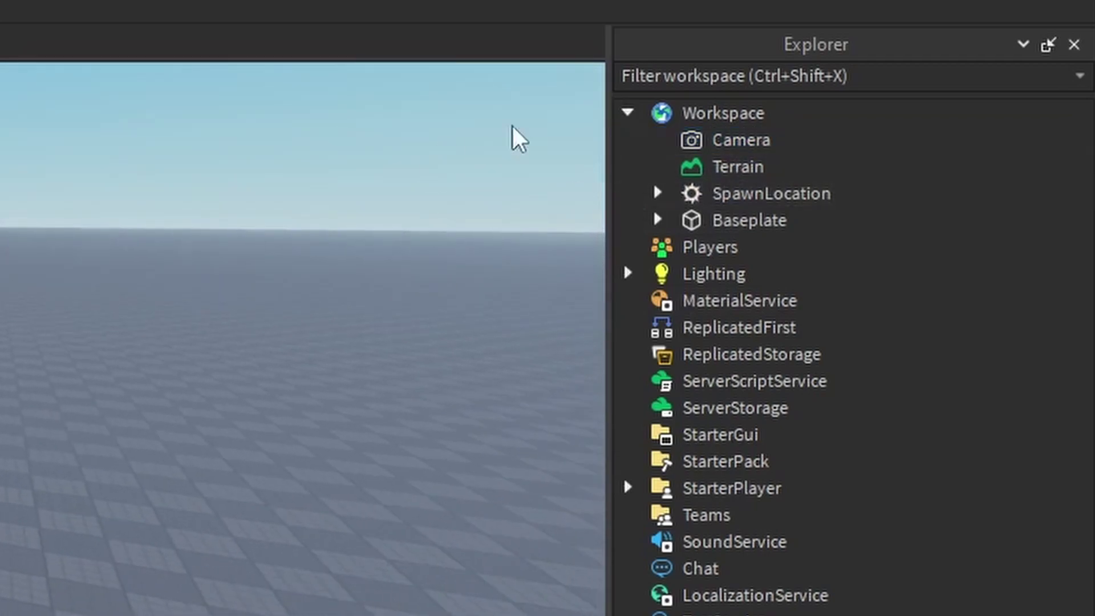
# Select everything under Workspace from Camera through Baseplate at once, and deselect it again.
pyautogui.moveTo(506, 112); pyautogui.dragTo(599, 154)
pyautogui.click(721, 147)
pyautogui.keyDown('shift'); pyautogui.click(732, 220); pyautogui.keyUp('shift')
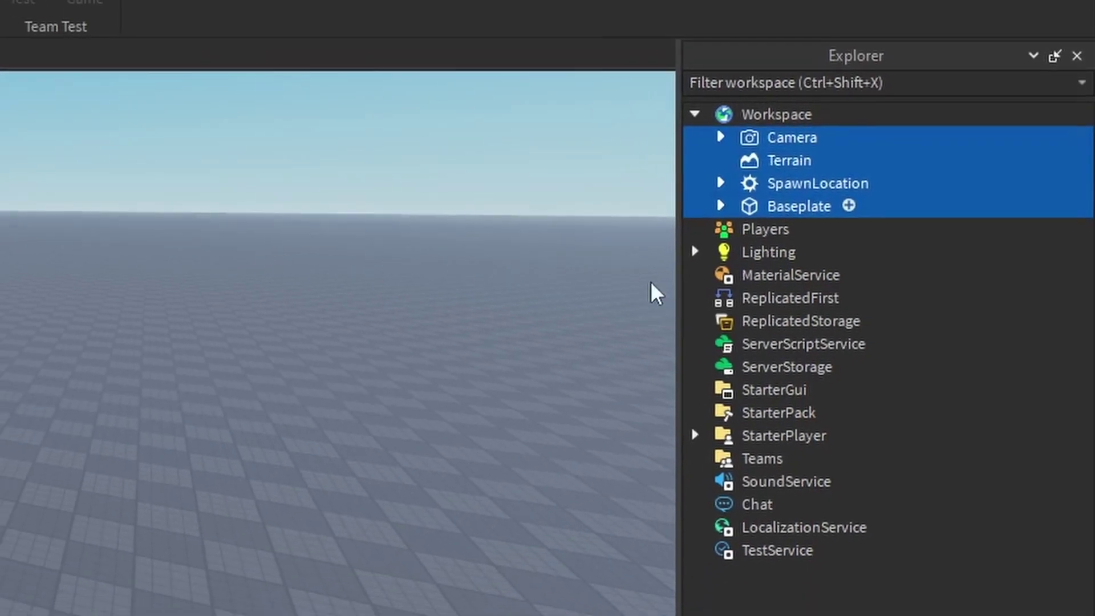
pyautogui.click(362, 266)
pyautogui.moveTo(362, 266); pyautogui.dragTo(763, 330, button='right')
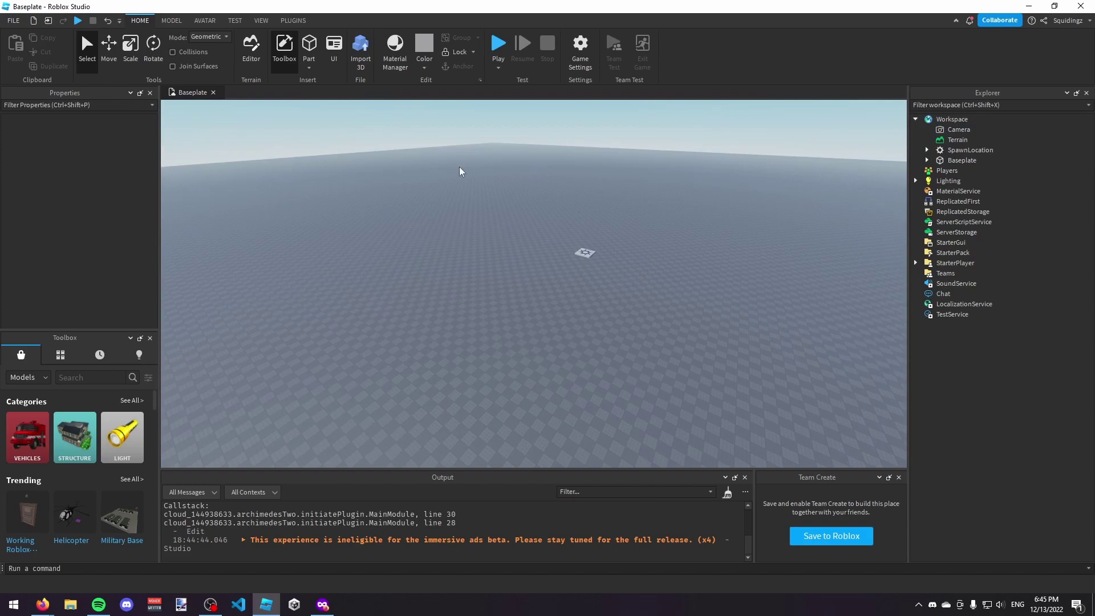
# Delete Baseplate from Workspace, undo the deletion, and view the spawn location again.
pyautogui.scroll(-10, 567, 226)
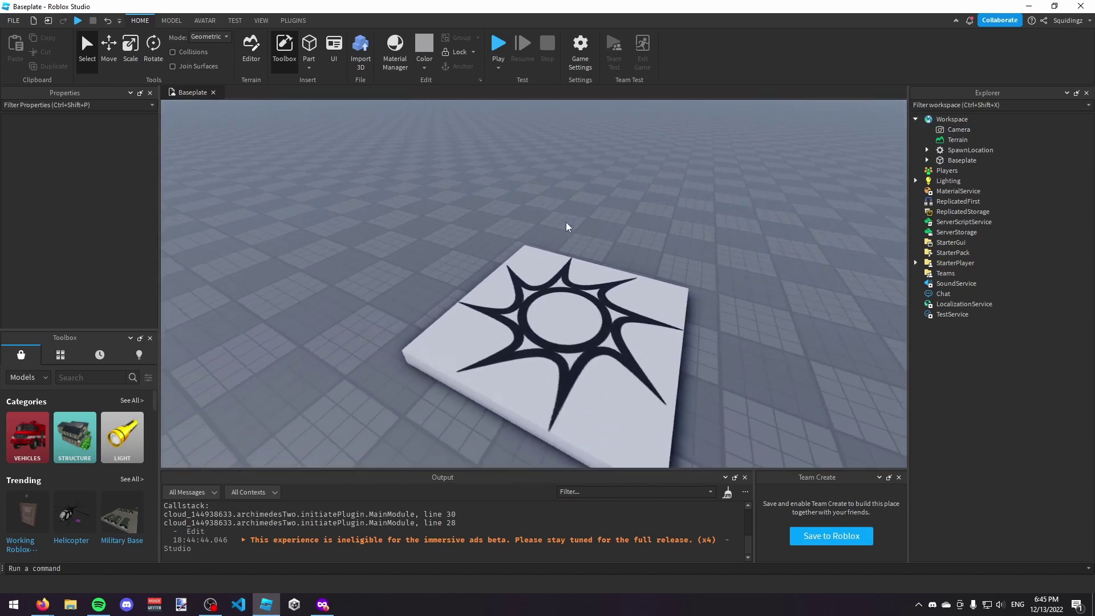
pyautogui.scroll(5, 567, 227)
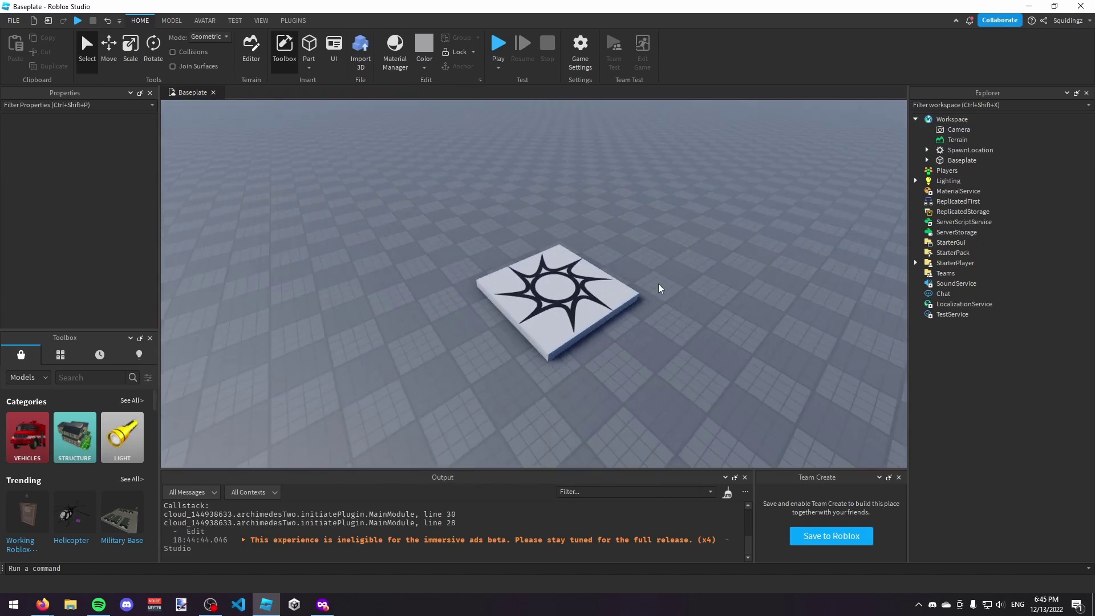
pyautogui.click(945, 163)
pyautogui.press('Delete')
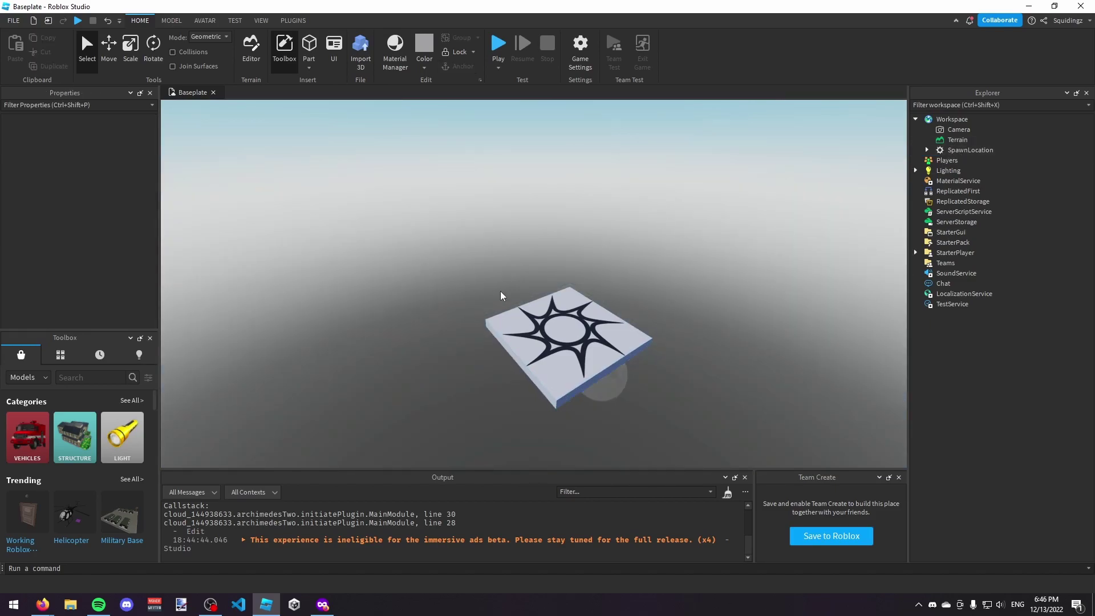
pyautogui.hotkey('ctrl', 'z')
pyautogui.click(557, 196)
pyautogui.moveTo(503, 236); pyautogui.dragTo(514, 154, button='right')
pyautogui.press('s')
pyautogui.press('w')
pyautogui.scroll(2, 342, 232)
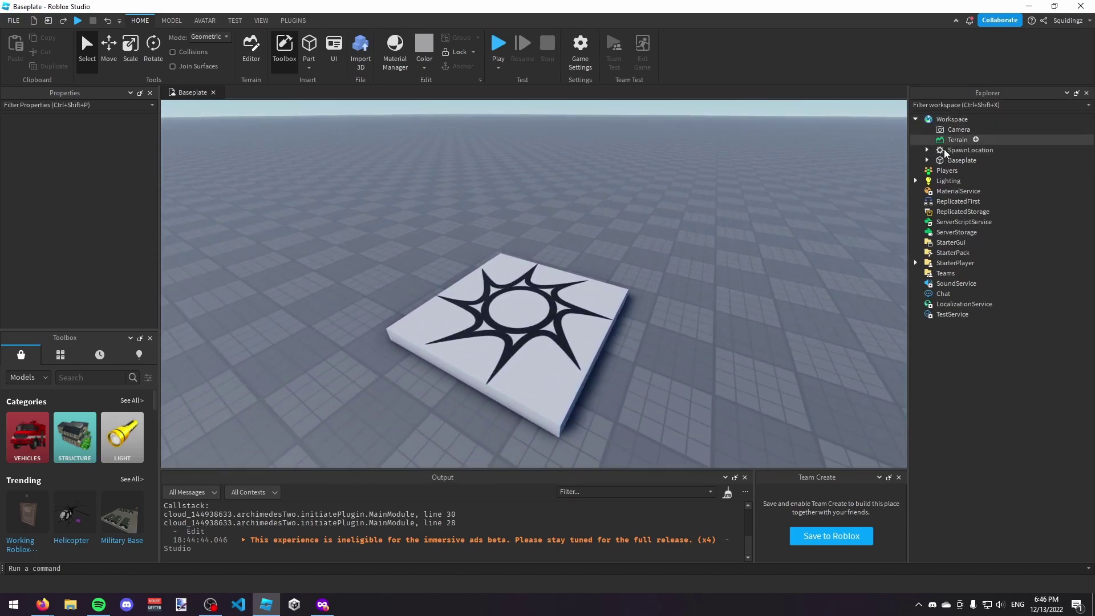
# Expand Lighting in the Explorer, move Atmosphere into Players and back into Lighting, and collapse Lighting again.
pyautogui.click(916, 181)
pyautogui.moveTo(964, 191); pyautogui.dragTo(960, 121)
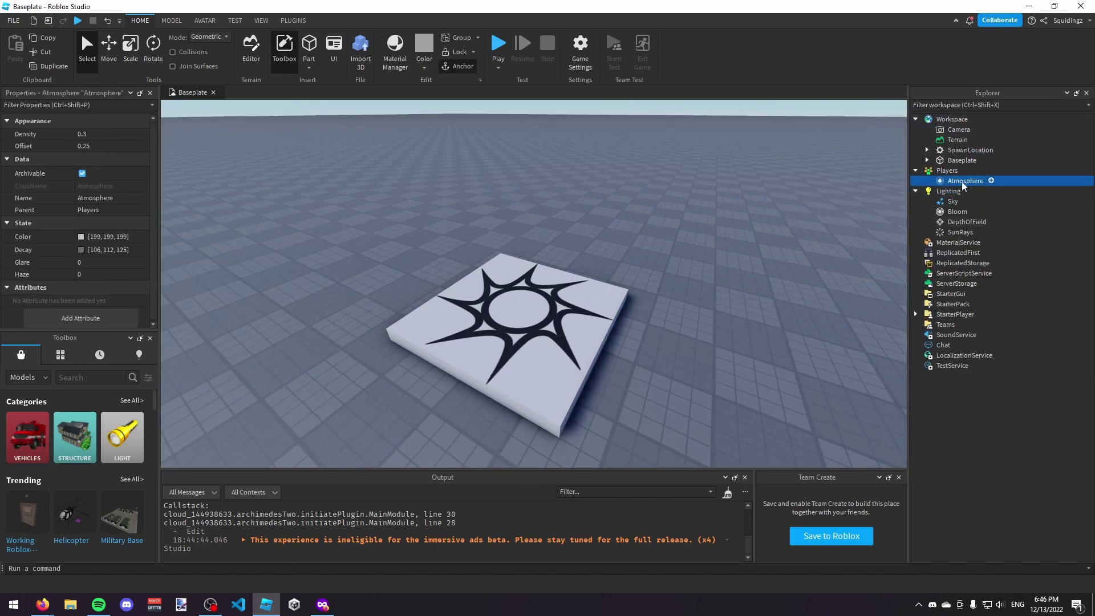
pyautogui.moveTo(962, 182); pyautogui.dragTo(965, 194)
pyautogui.click(915, 181)
pyautogui.click(526, 169)
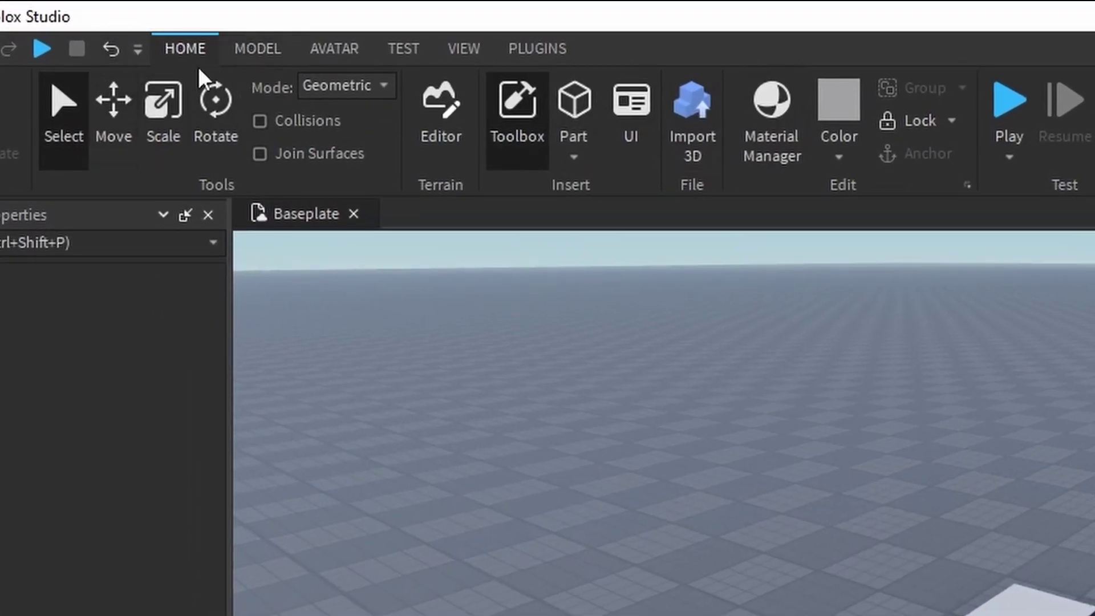
# Insert a block part, look through the other available part shapes, and place the block on the baseplate beside the spawn location.
pyautogui.click(571, 106)
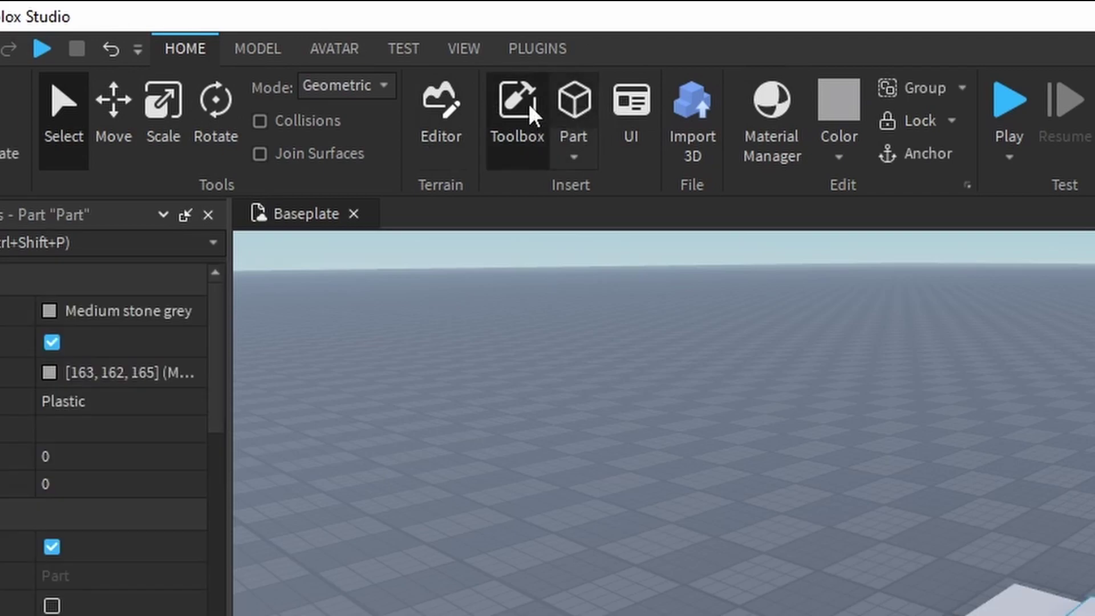
pyautogui.click(575, 155)
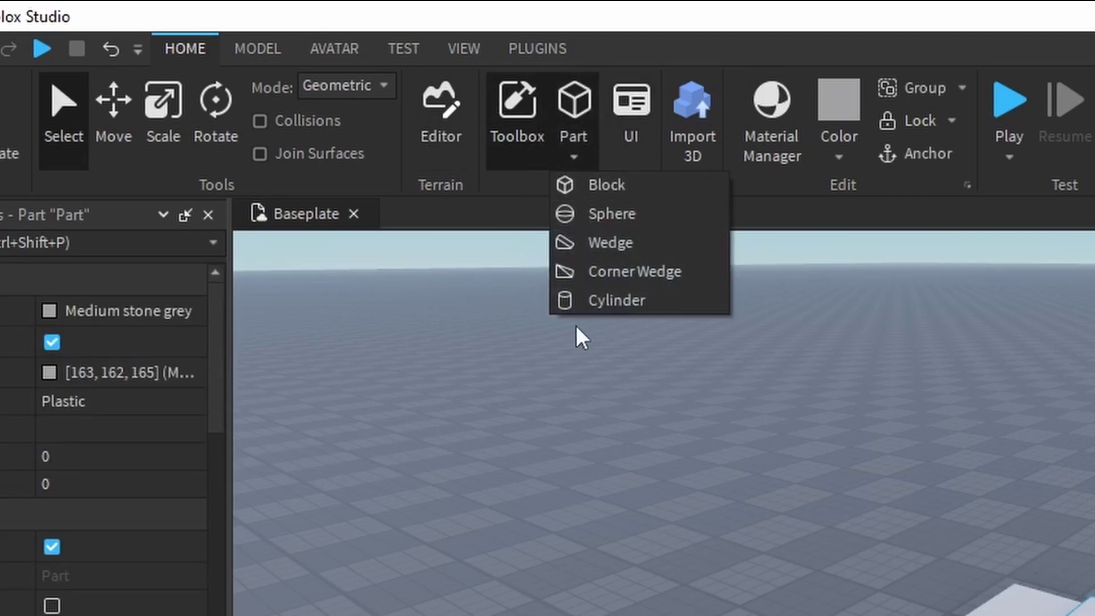
pyautogui.click(799, 453)
pyautogui.moveTo(799, 453); pyautogui.dragTo(541, 340)
pyautogui.press('d')
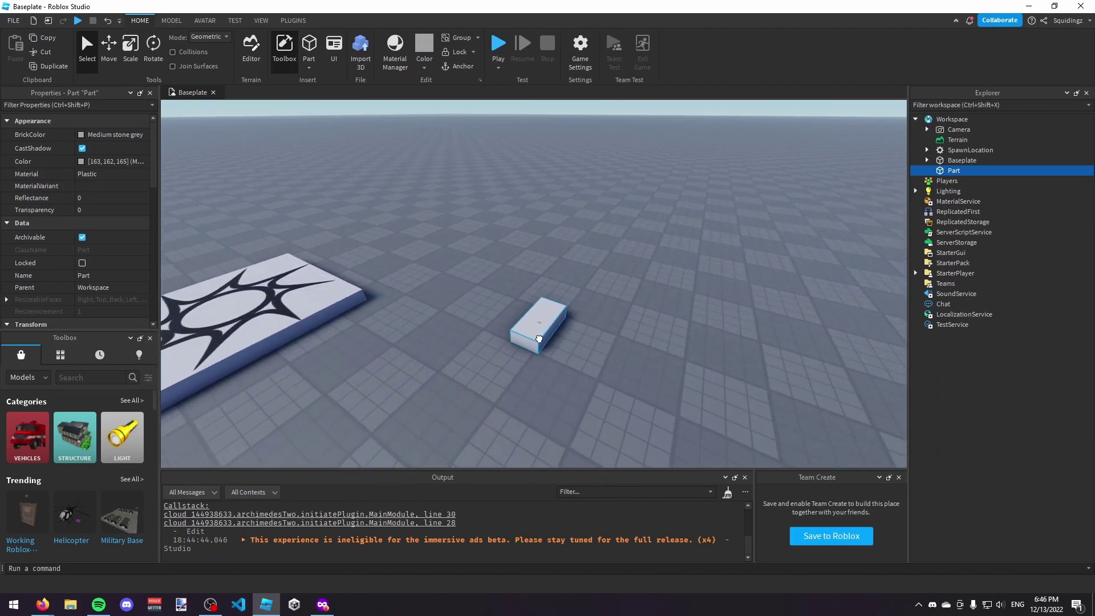
# Try resizing the block with the Scale tool and undo the change.
pyautogui.hotkey('ctrl', '3')
pyautogui.keyDown('shift'); pyautogui.moveTo(538, 302); pyautogui.dragTo(561, 279); pyautogui.keyUp('shift')
pyautogui.hotkey('ctrl', 'z')
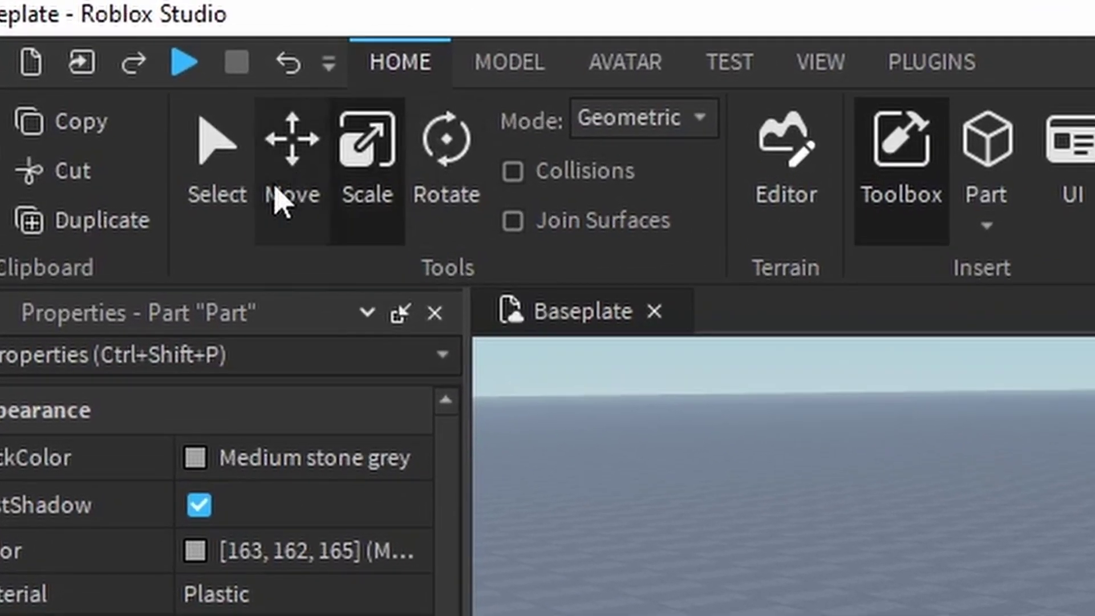
# Switch through the Select, Rotate and Move tools, then deselect and reselect the block with Move active.
pyautogui.click(118, 78)
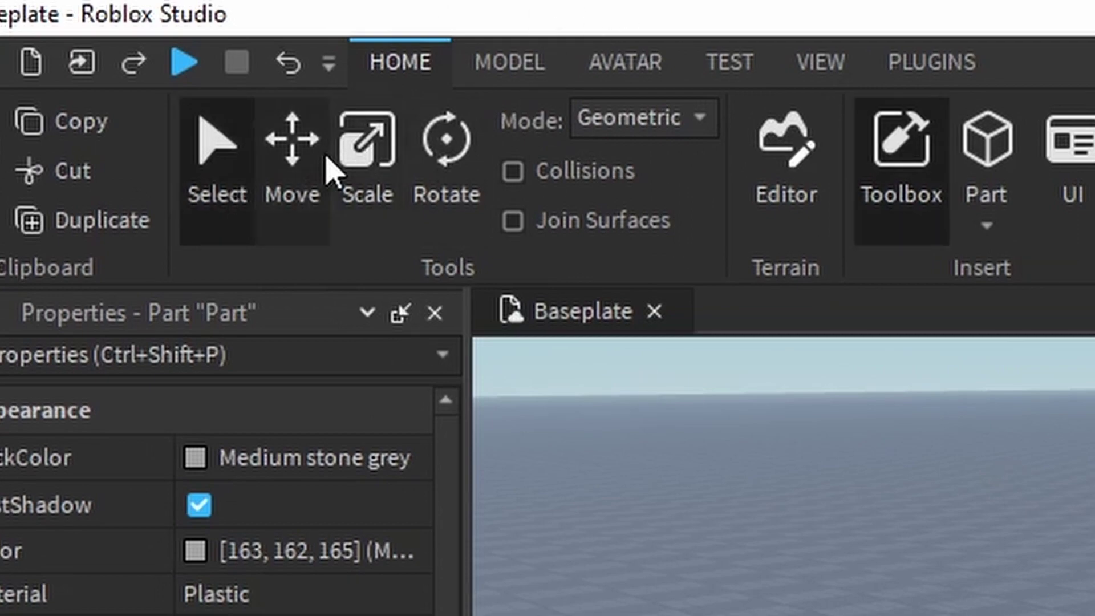
pyautogui.click(477, 166)
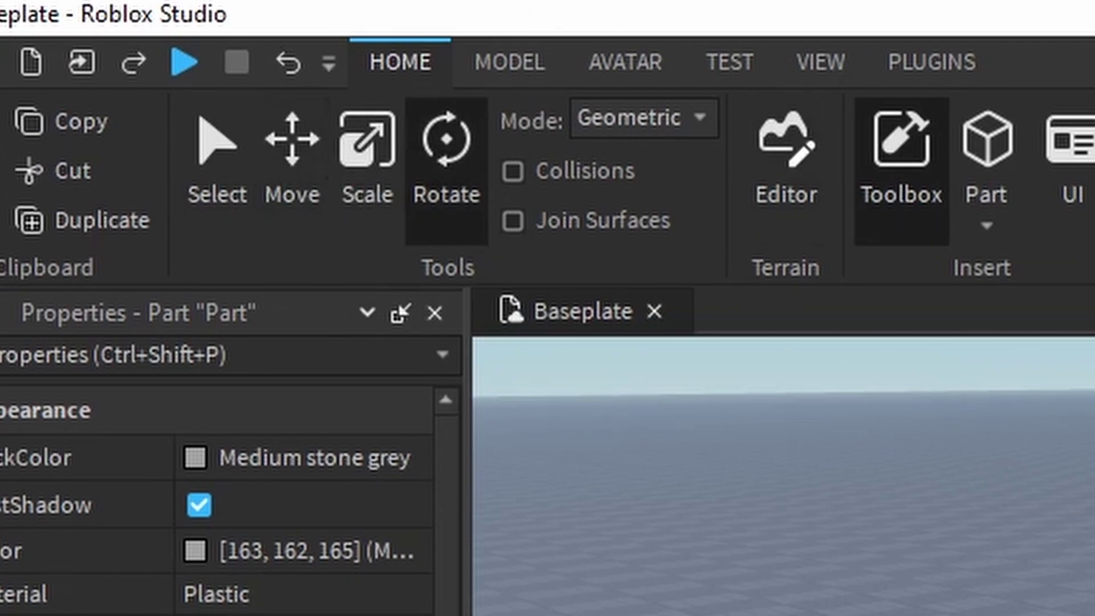
pyautogui.hotkey('ctrl', '2')
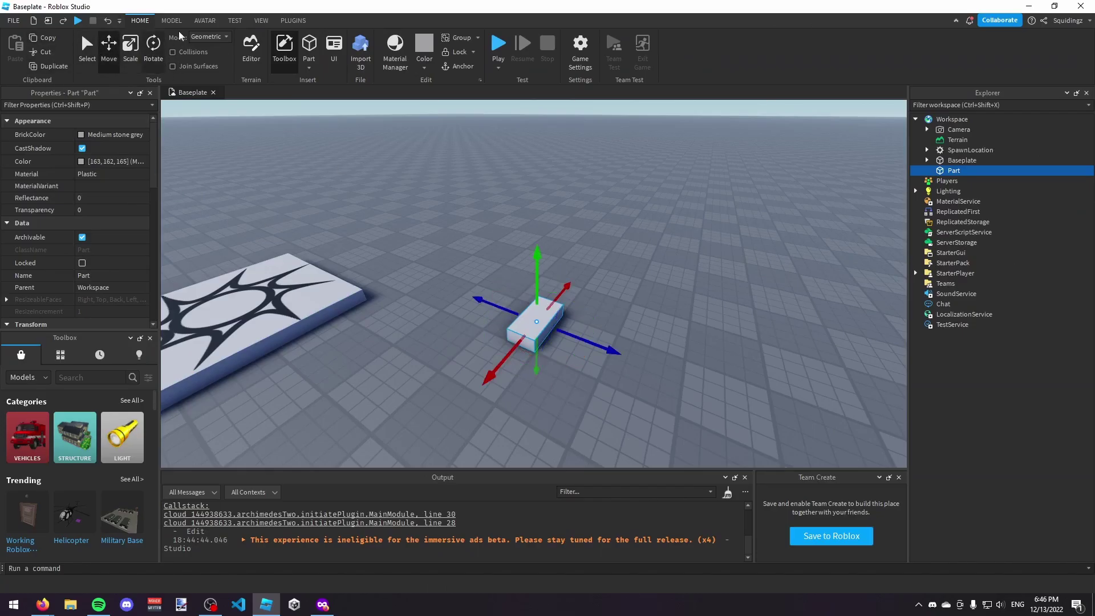
pyautogui.click(629, 300)
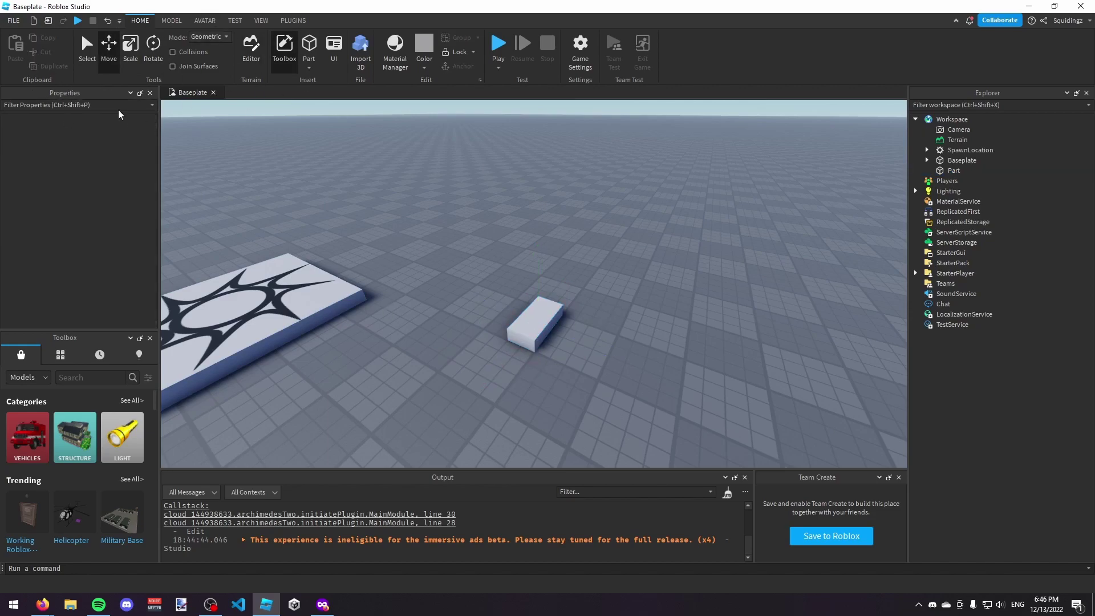
pyautogui.click(524, 314)
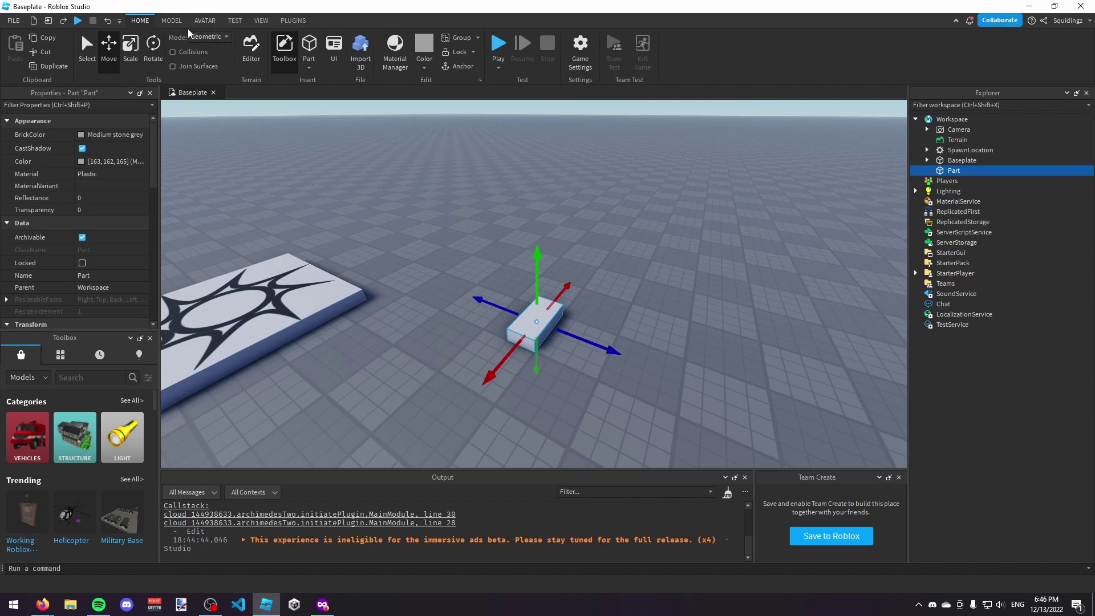
# Show the Model tools, try raising the block and turning it about its vertical axis, and undo these changes.
pyautogui.click(172, 21)
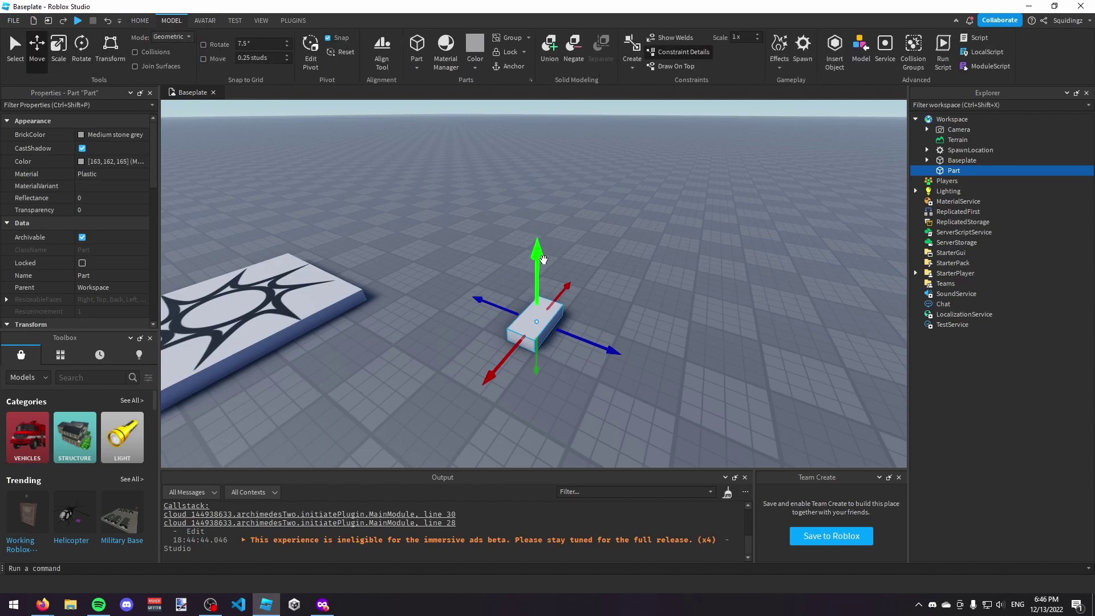
pyautogui.moveTo(542, 282); pyautogui.dragTo(541, 225)
pyautogui.moveTo(541, 261); pyautogui.dragTo(501, 262)
pyautogui.hotkey('ctrl', '4')
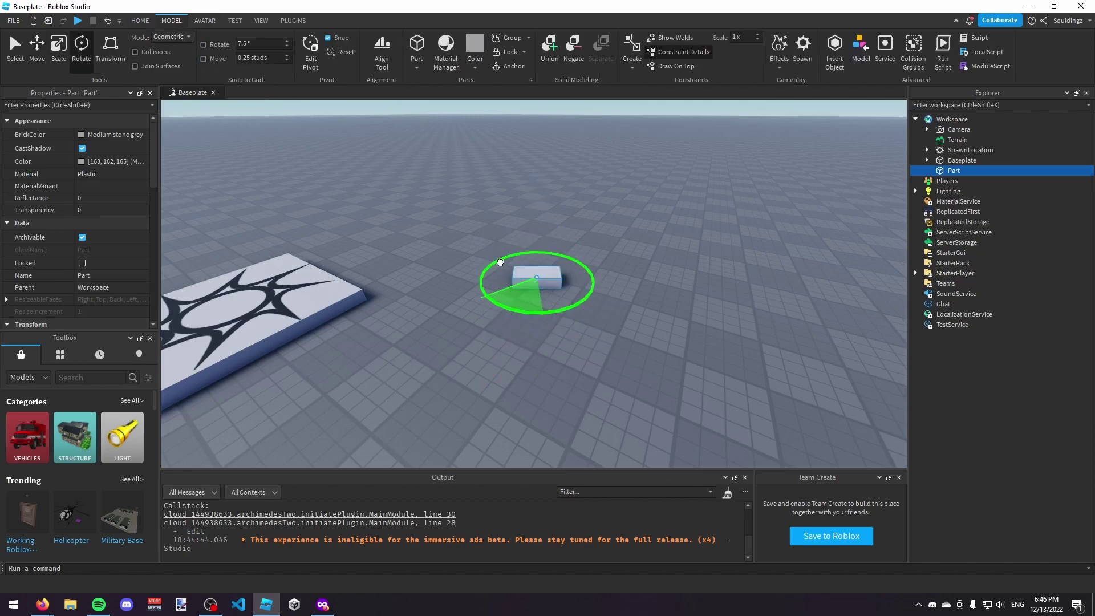
pyautogui.moveTo(580, 283); pyautogui.dragTo(570, 278)
pyautogui.hotkey('ctrl', 'z')
pyautogui.hotkey('ctrl', 'z')
pyautogui.hotkey('ctrl', 'z')
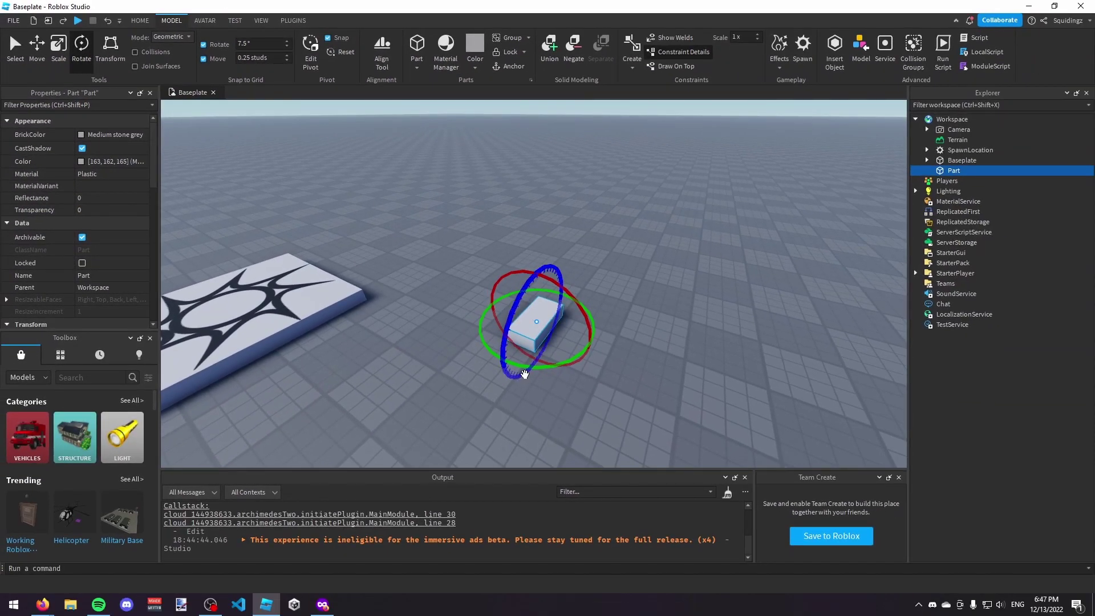
# Try rotating the block with 7.5° snapping and moving it with 0.25-stud snapping, and return it to its original placement.
pyautogui.moveTo(524, 374); pyautogui.dragTo(548, 258)
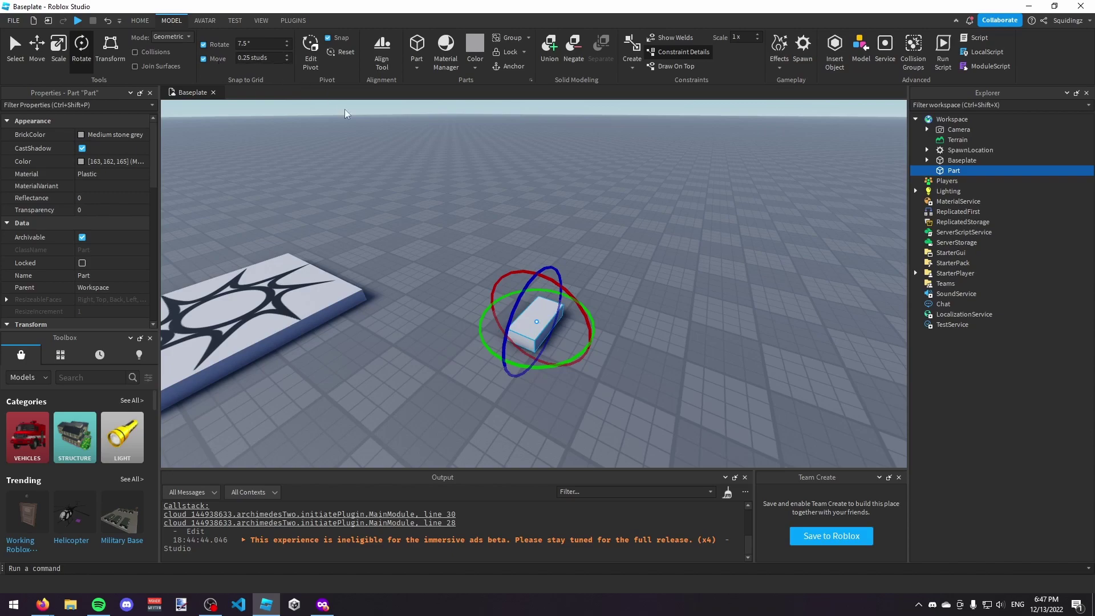
pyautogui.hotkey('ctrl', '2')
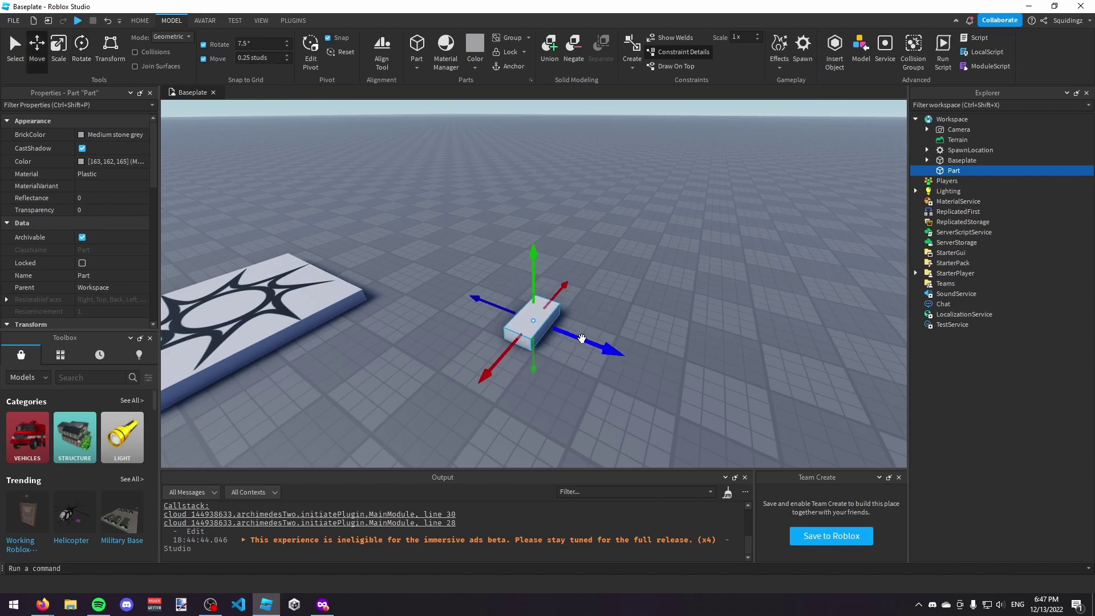
pyautogui.moveTo(589, 347); pyautogui.dragTo(545, 323)
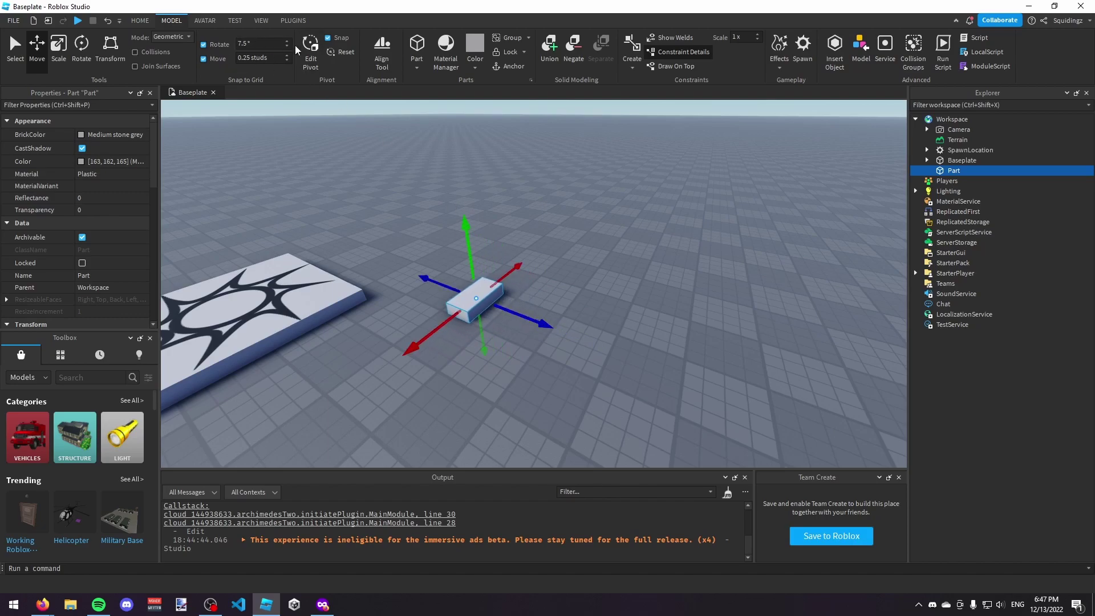
pyautogui.hotkey('ctrl', 'y')
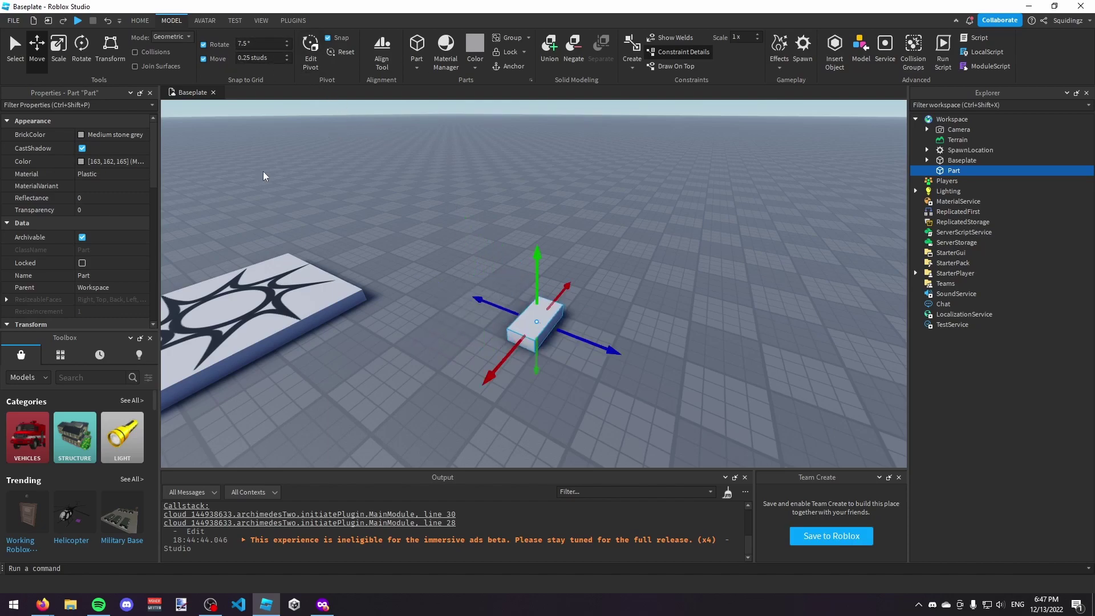
pyautogui.hotkey('ctrl', '4')
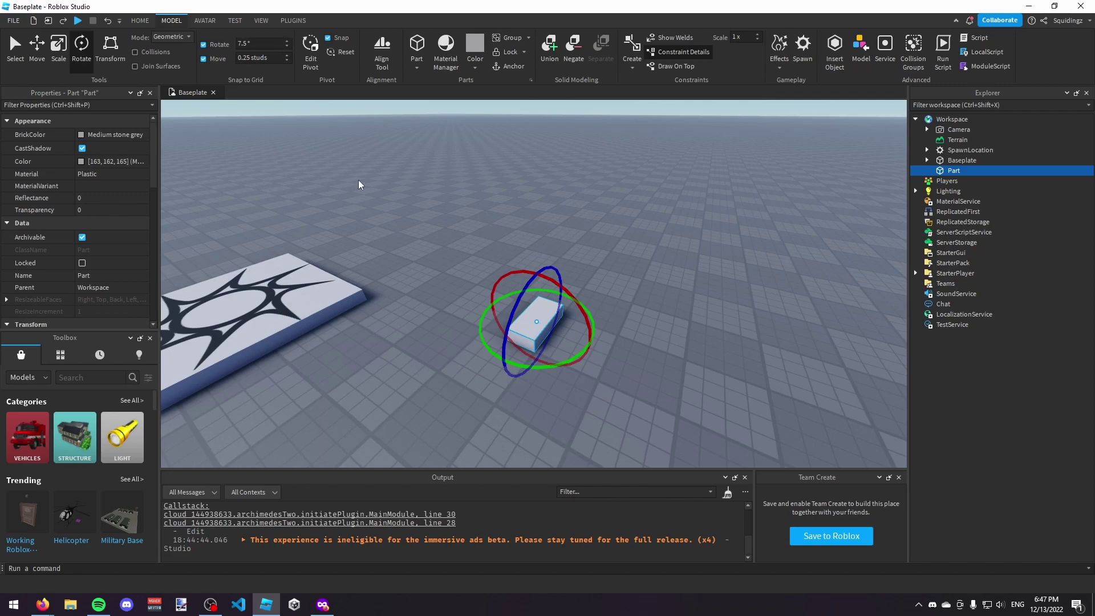
pyautogui.moveTo(520, 365); pyautogui.dragTo(534, 371)
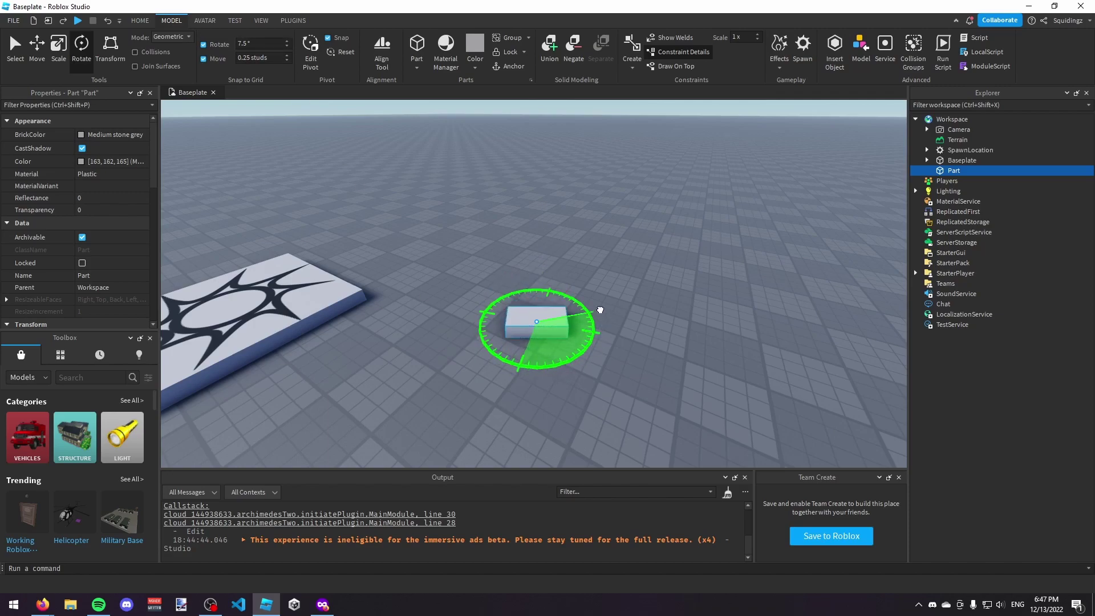
pyautogui.moveTo(600, 309); pyautogui.dragTo(578, 296)
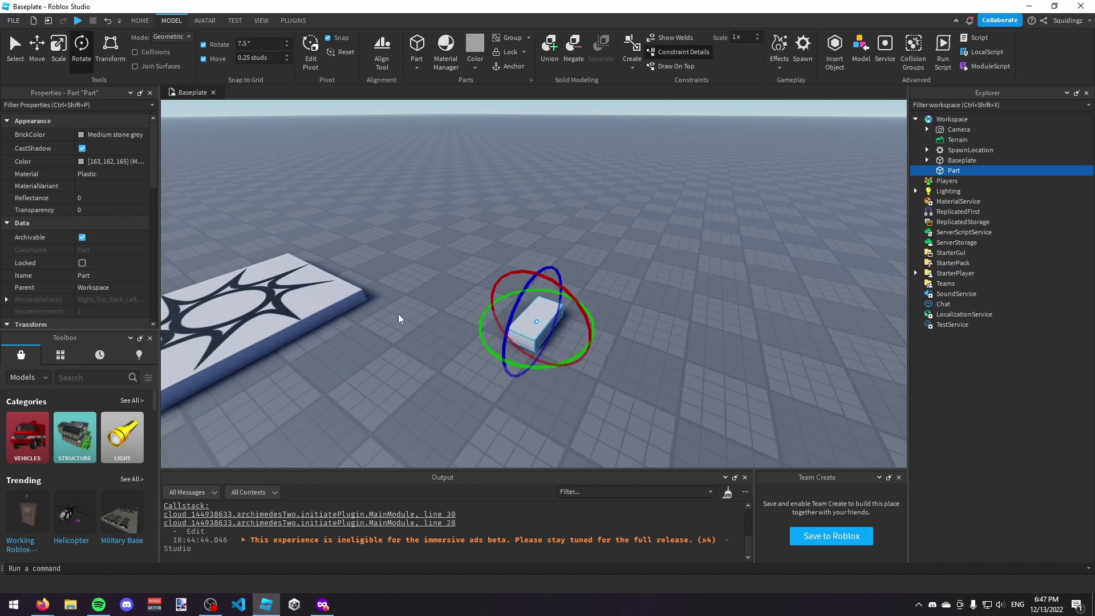
# Reselect the block and raise it above the baseplate with the Move tool from the Home tools.
pyautogui.click(446, 325)
pyautogui.scroll(-3, 584, 323)
pyautogui.click(546, 307)
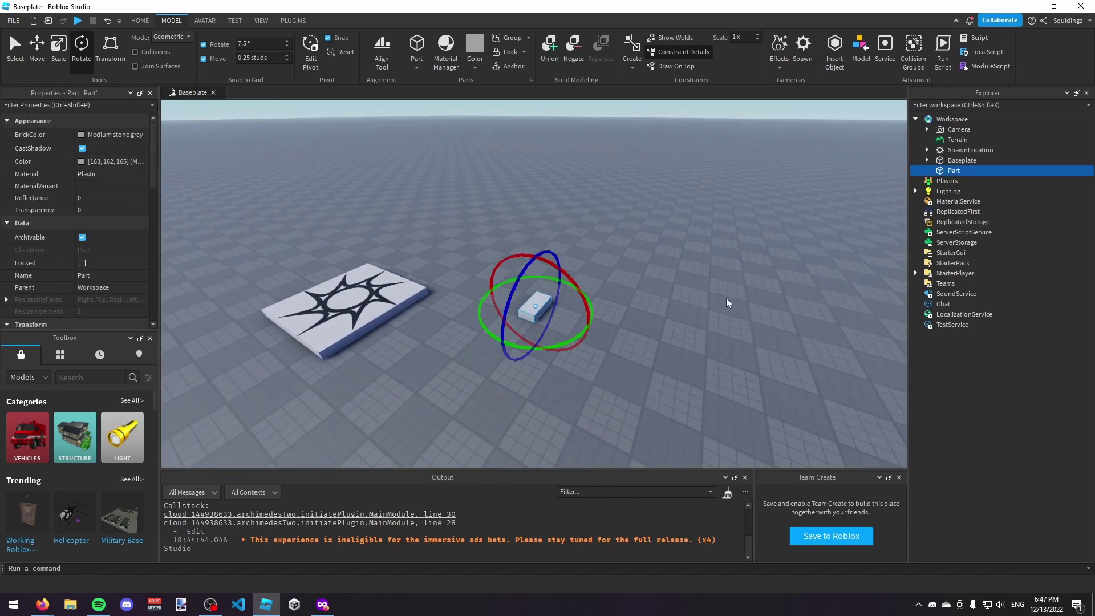
pyautogui.hotkey('ctrl', '2')
pyautogui.hotkey('ctrl', '3')
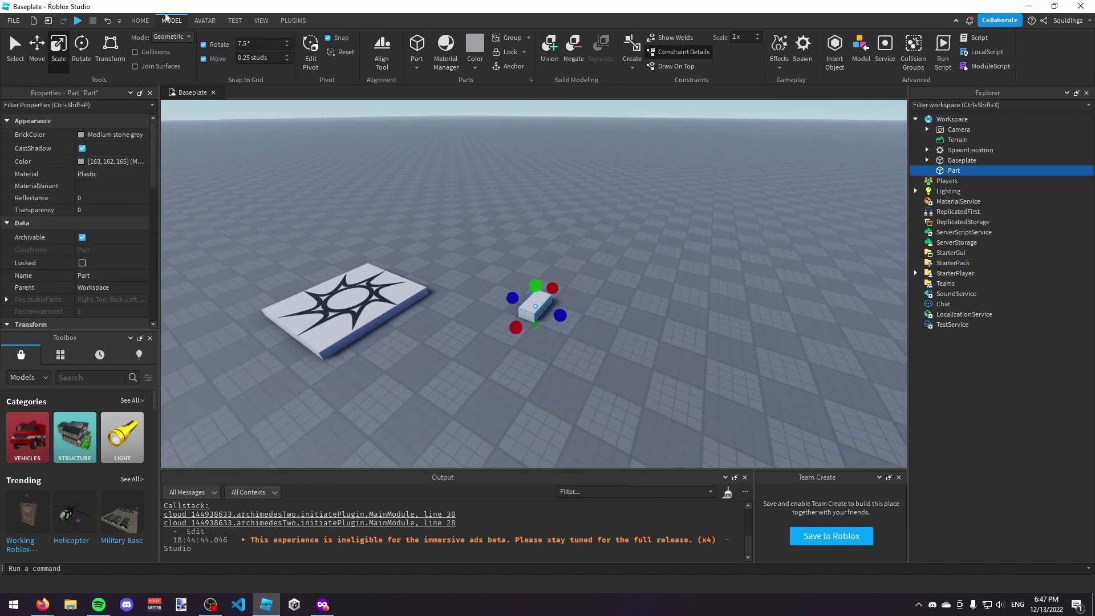
pyautogui.click(140, 21)
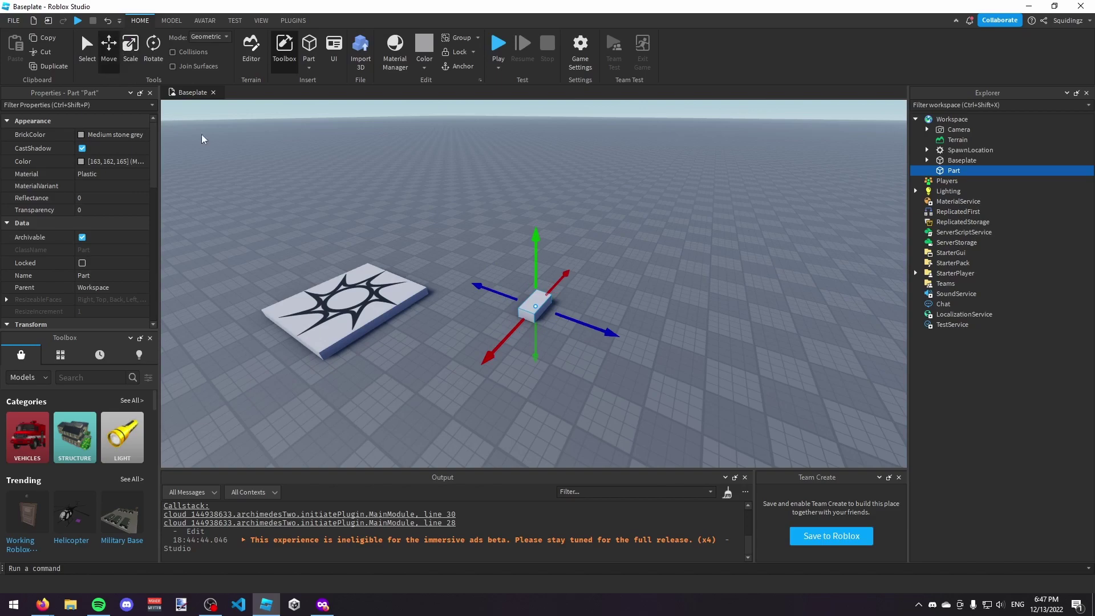
pyautogui.moveTo(531, 281); pyautogui.dragTo(532, 228)
# Scale the raised block taller and widen it evenly on both sides into an upright wall.
pyautogui.click(152, 46)
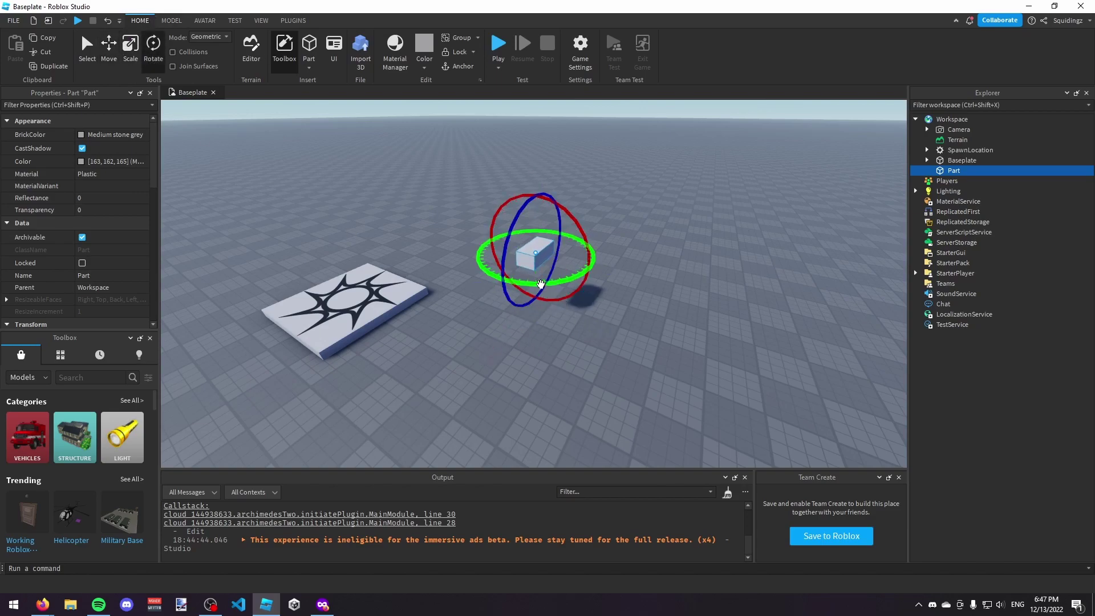
pyautogui.moveTo(536, 282); pyautogui.dragTo(536, 202)
pyautogui.hotkey('ctrl', '3')
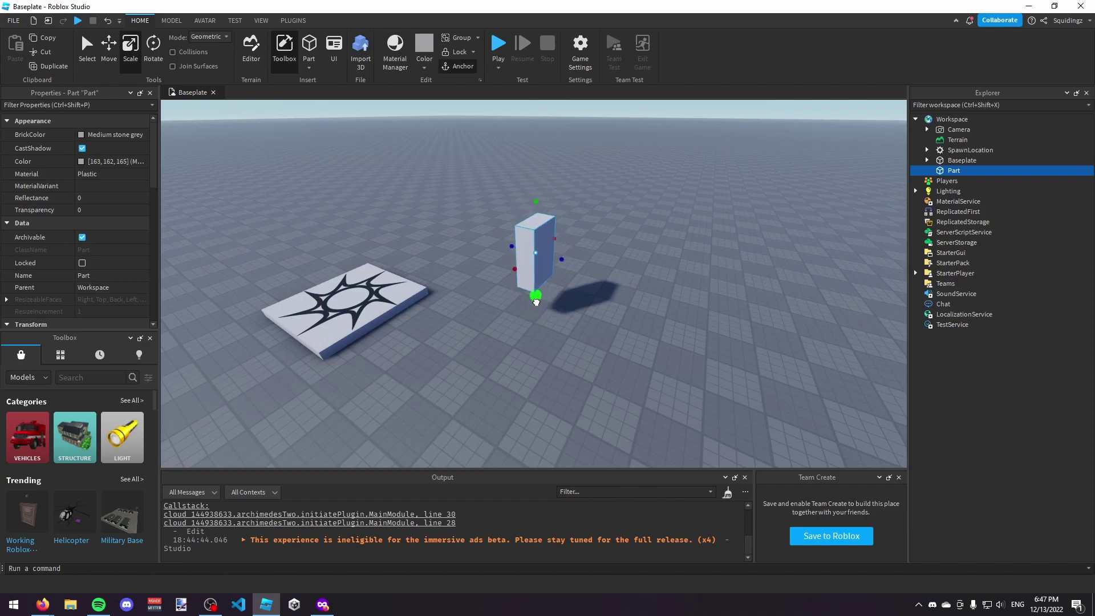
pyautogui.moveTo(543, 324); pyautogui.dragTo(508, 301, button='right')
pyautogui.press('d')
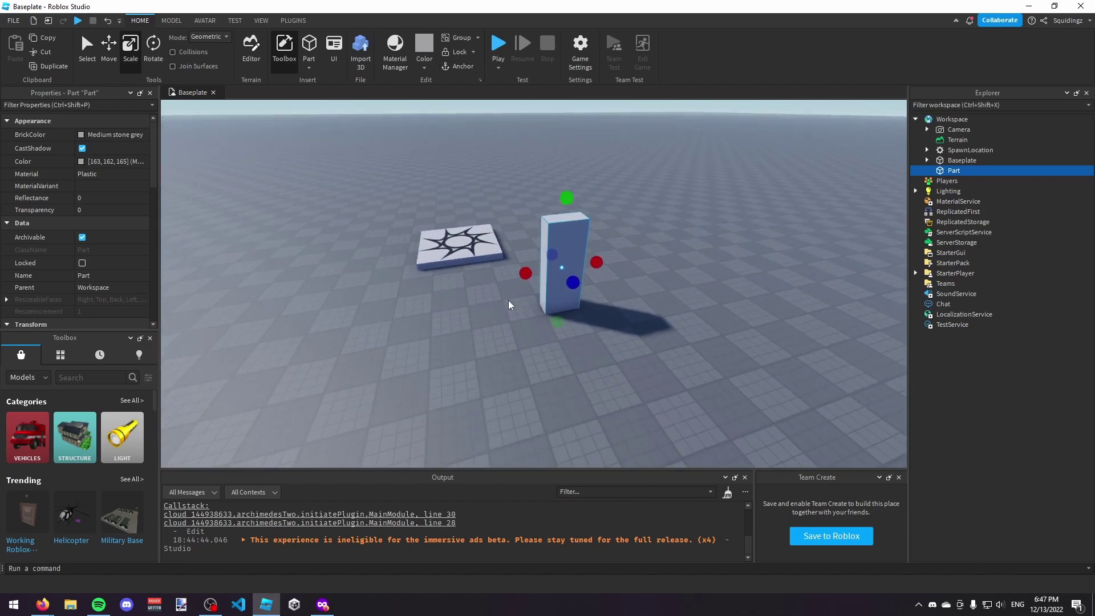
pyautogui.keyDown('ctrl'); pyautogui.moveTo(521, 264); pyautogui.dragTo(571, 260); pyautogui.keyUp('ctrl')
# Duplicate the wall and move the copy away to stand parallel to the original.
pyautogui.hotkey('ctrl', '2')
pyautogui.hotkey('ctrl', 'd')
pyautogui.moveTo(493, 295); pyautogui.dragTo(499, 300, button='right')
pyautogui.moveTo(494, 295); pyautogui.dragTo(597, 311)
# Select both walls, duplicate the pair, and rotate the copies a quarter turn to form a four-wall enclosure.
pyautogui.keyDown('ctrl'); pyautogui.click(384, 307); pyautogui.keyUp('ctrl')
pyautogui.hotkey('ctrl', '4')
pyautogui.hotkey('ctrl', 'd')
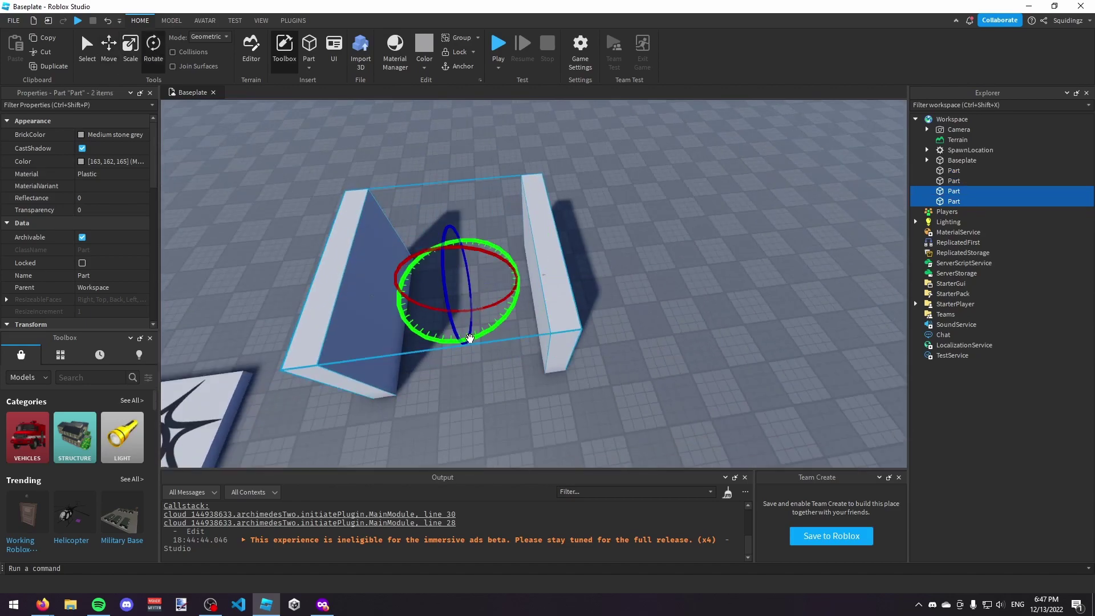
pyautogui.moveTo(426, 308); pyautogui.dragTo(637, 290)
# Examine the corners and upper edges of the four-wall enclosure from outside.
pyautogui.moveTo(637, 290); pyautogui.dragTo(637, 290, button='right')
pyautogui.click(530, 326)
pyautogui.click(549, 268)
pyautogui.moveTo(549, 268); pyautogui.dragTo(548, 268, button='right')
pyautogui.moveTo(478, 273); pyautogui.dragTo(476, 272, button='right')
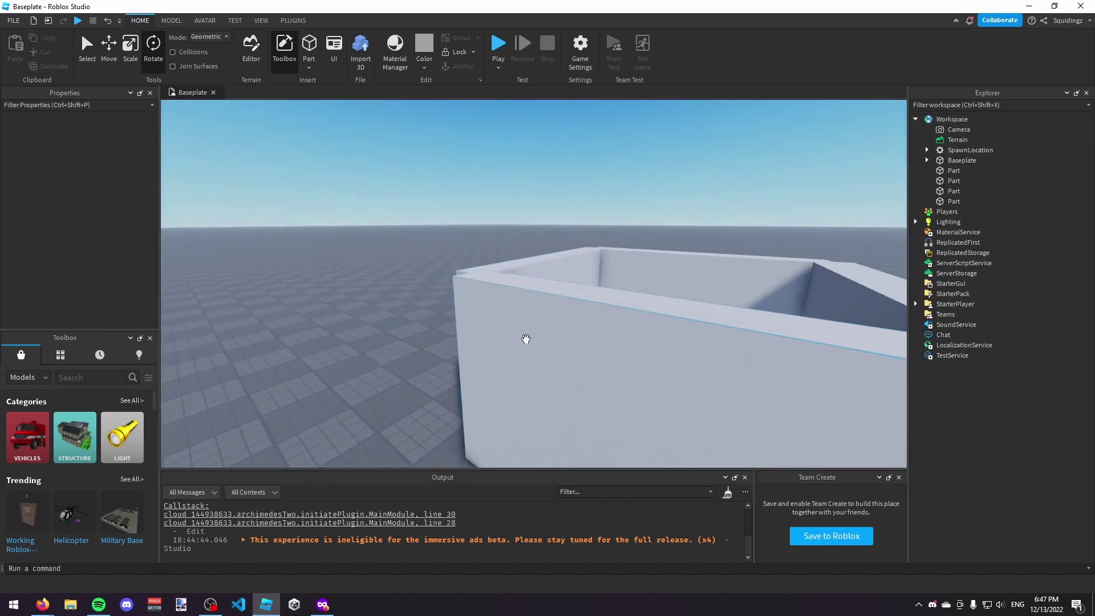
pyautogui.click(523, 337)
pyautogui.press('s')
# Select the enclosure's nearest outer wall with the Move tool active and view it face-on from outside.
pyautogui.click(460, 282)
pyautogui.hotkey('ctrl', '2')
pyautogui.click(608, 336)
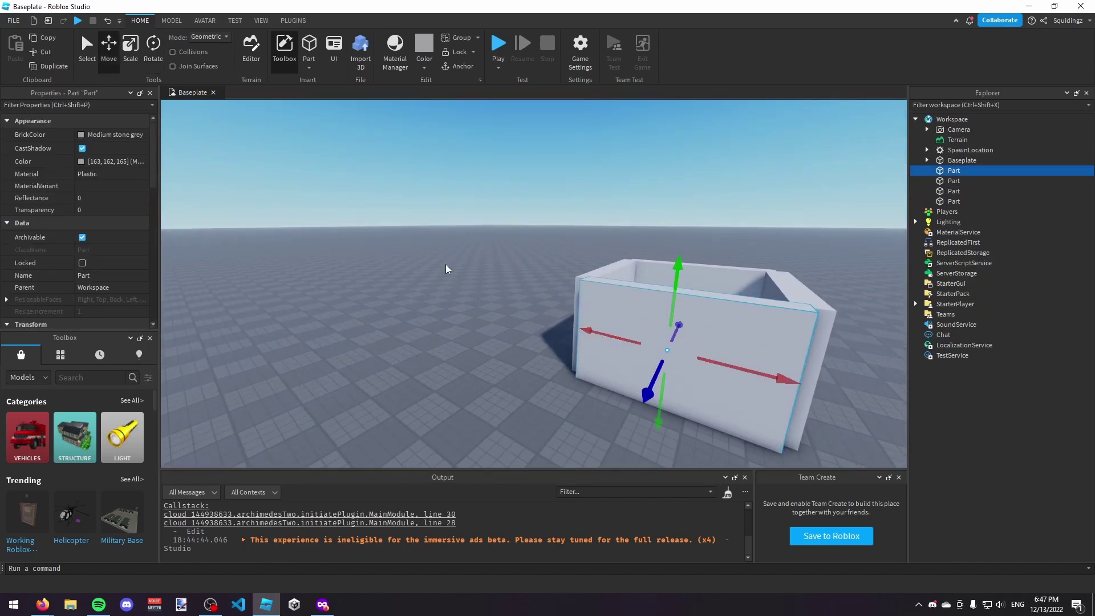
pyautogui.click(445, 268)
pyautogui.click(604, 327)
pyautogui.press('w')
pyautogui.moveTo(483, 269); pyautogui.dragTo(471, 277, button='right')
pyautogui.press('s')
pyautogui.press('w')
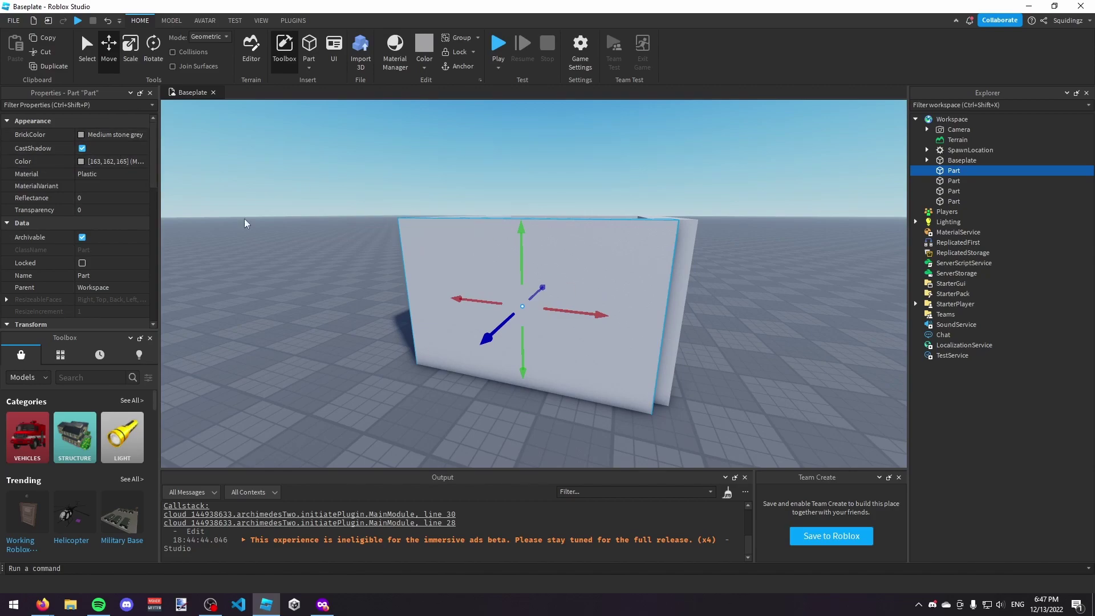
# Select all four walls of the enclosure and open their BrickColor palette.
pyautogui.scroll(-8, 586, 248)
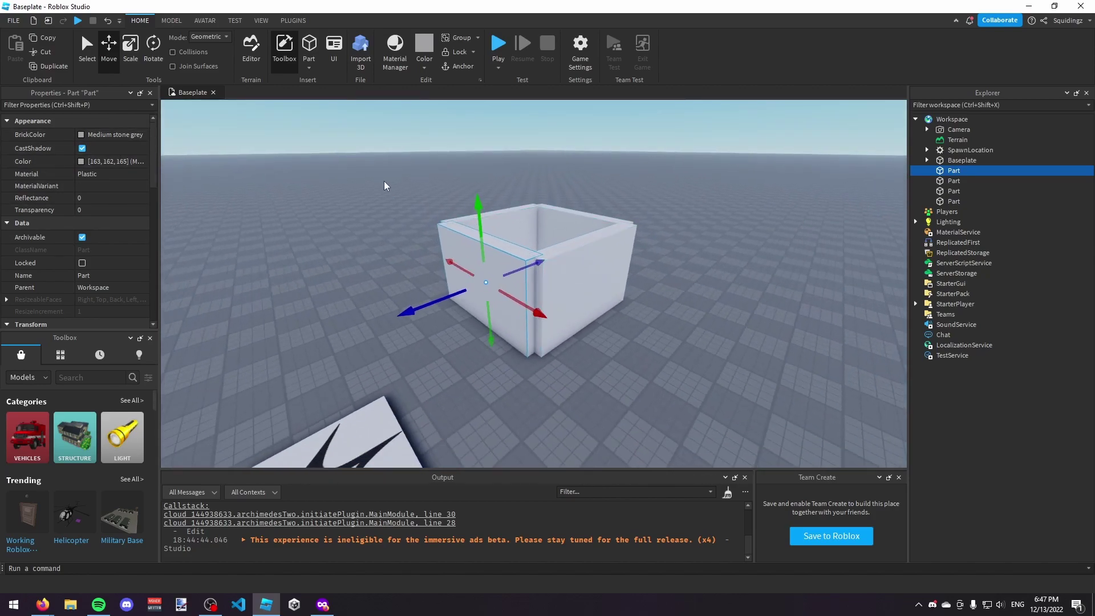
pyautogui.moveTo(385, 180); pyautogui.dragTo(735, 366)
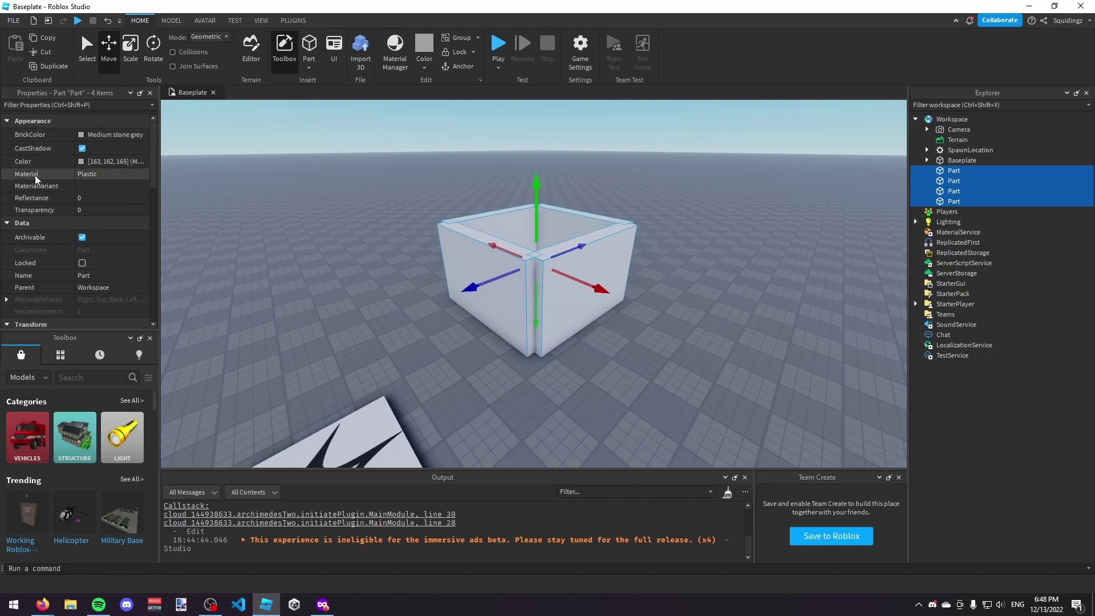
pyautogui.click(91, 135)
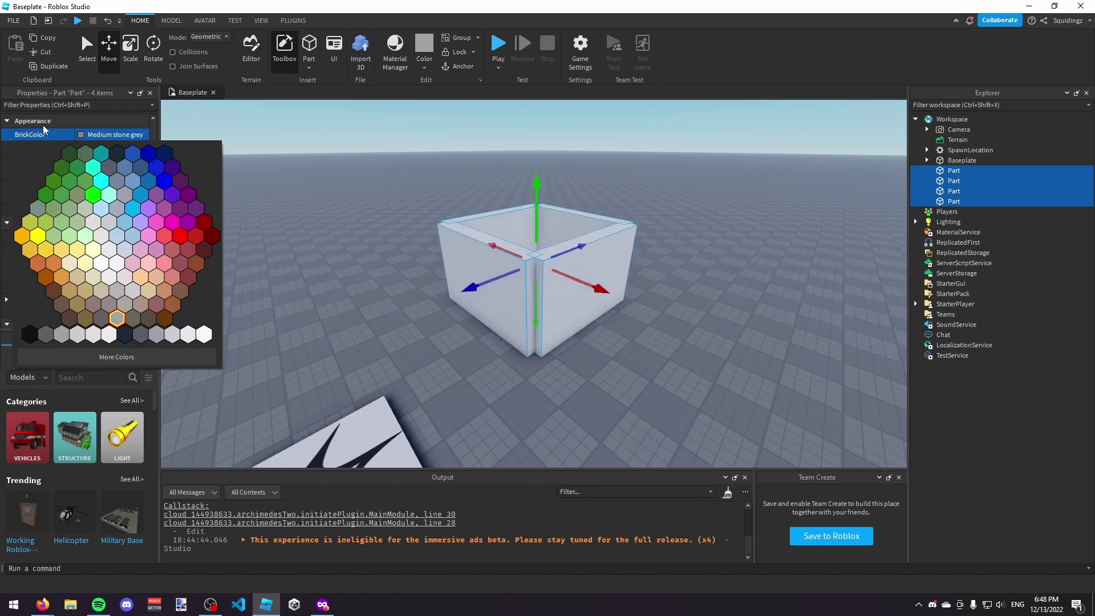
pyautogui.click(81, 161)
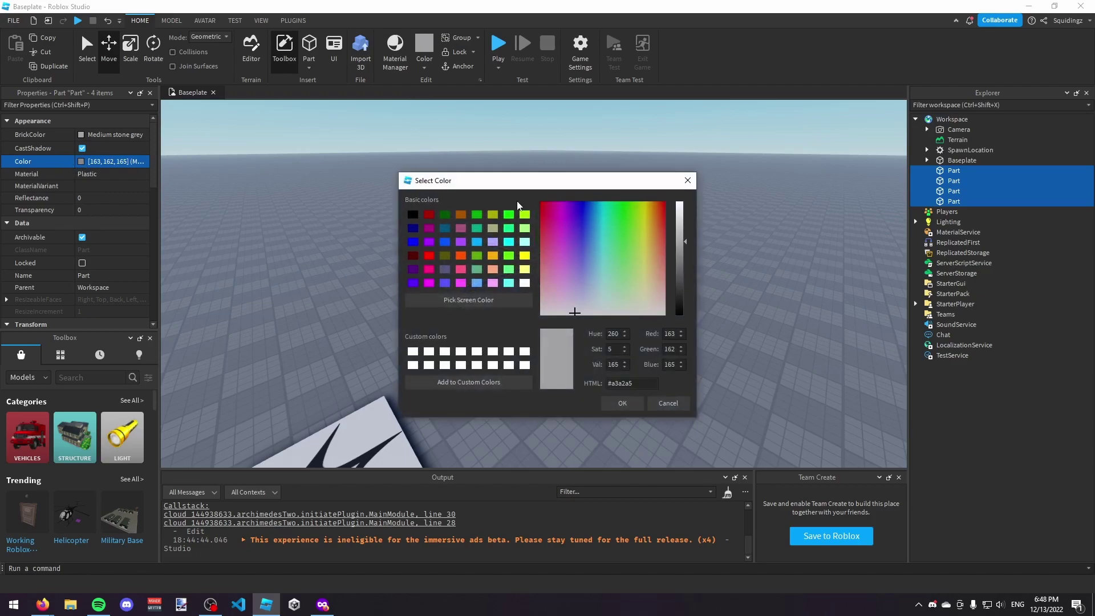
pyautogui.moveTo(526, 182); pyautogui.dragTo(137, 179)
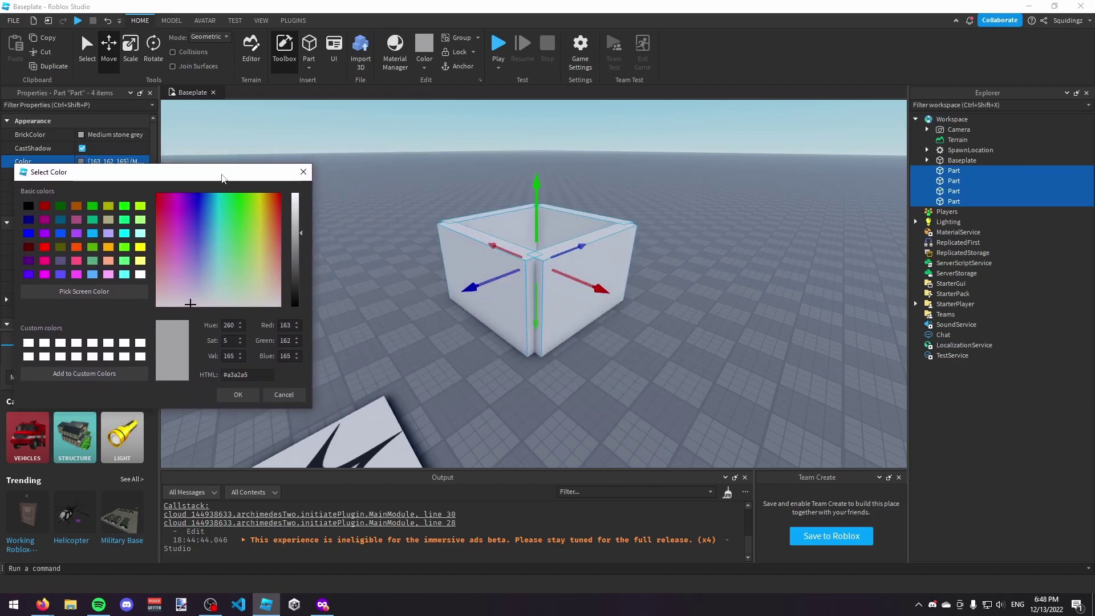
pyautogui.moveTo(222, 175); pyautogui.dragTo(209, 183)
pyautogui.moveTo(241, 260); pyautogui.dragTo(891, 154)
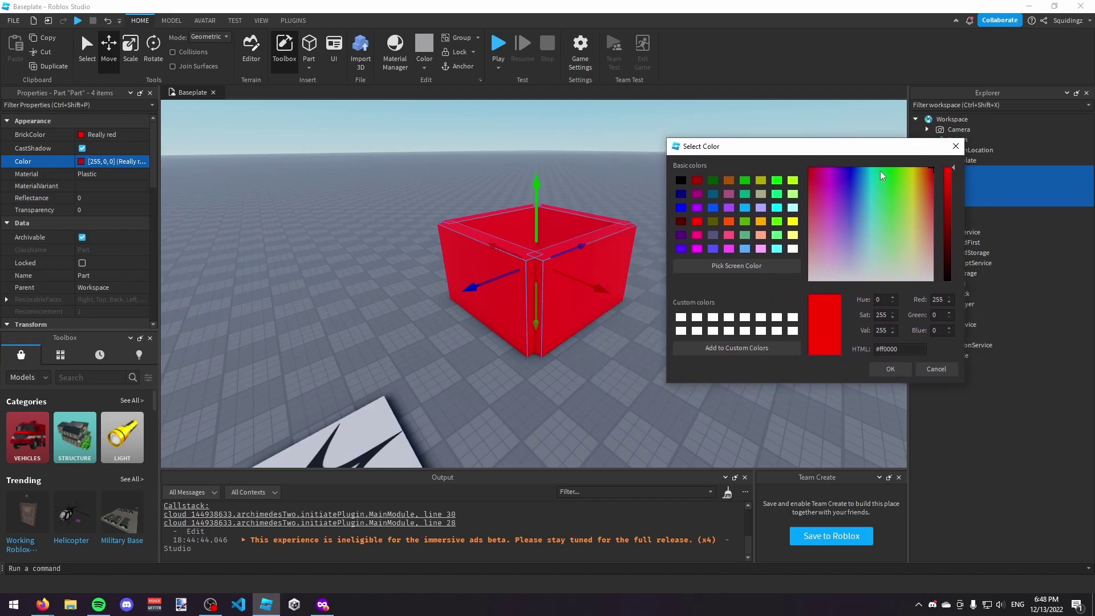
pyautogui.click(935, 369)
# Set the BrickColor of the four selected walls to Persimmon.
pyautogui.click(86, 135)
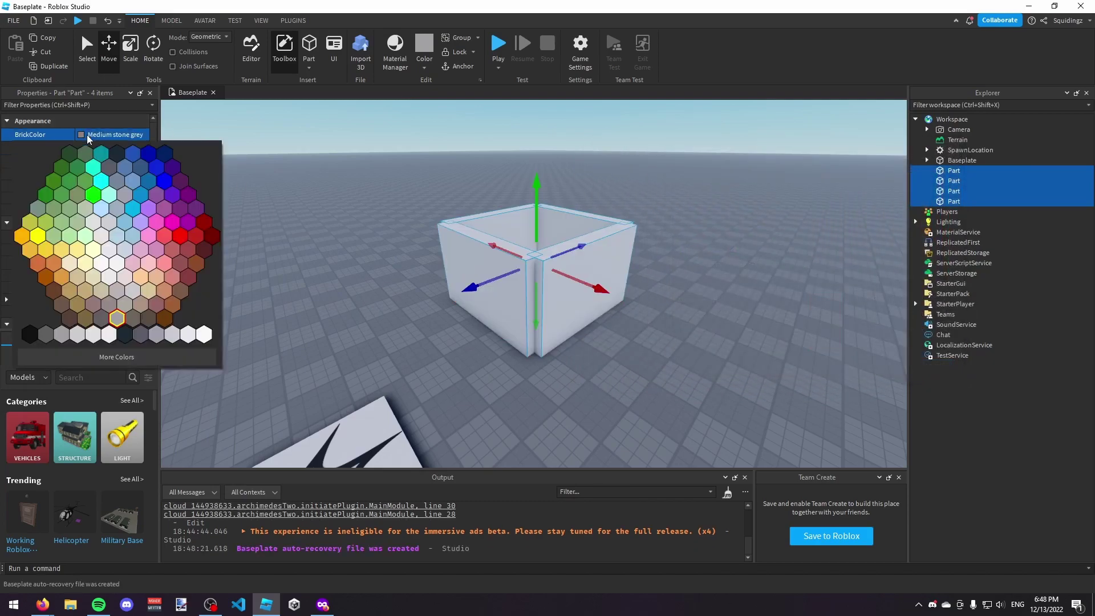
pyautogui.click(164, 237)
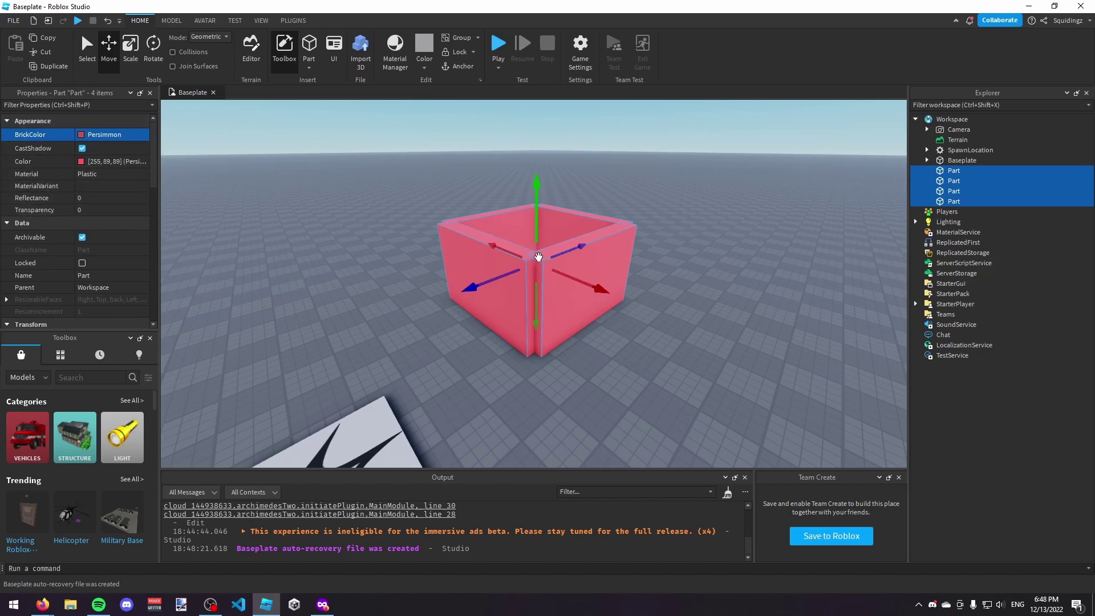
pyautogui.press('w')
pyautogui.moveTo(539, 256); pyautogui.dragTo(549, 258, button='right')
pyautogui.press('f')
pyautogui.scroll(-4, 543, 256)
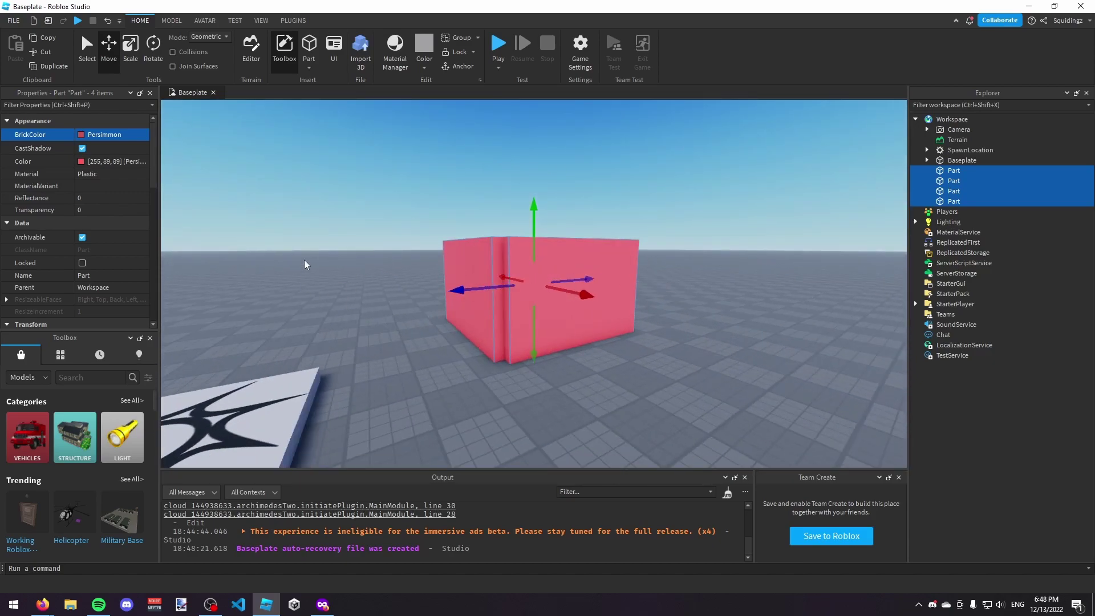
pyautogui.moveTo(337, 180); pyautogui.dragTo(337, 180, button='right')
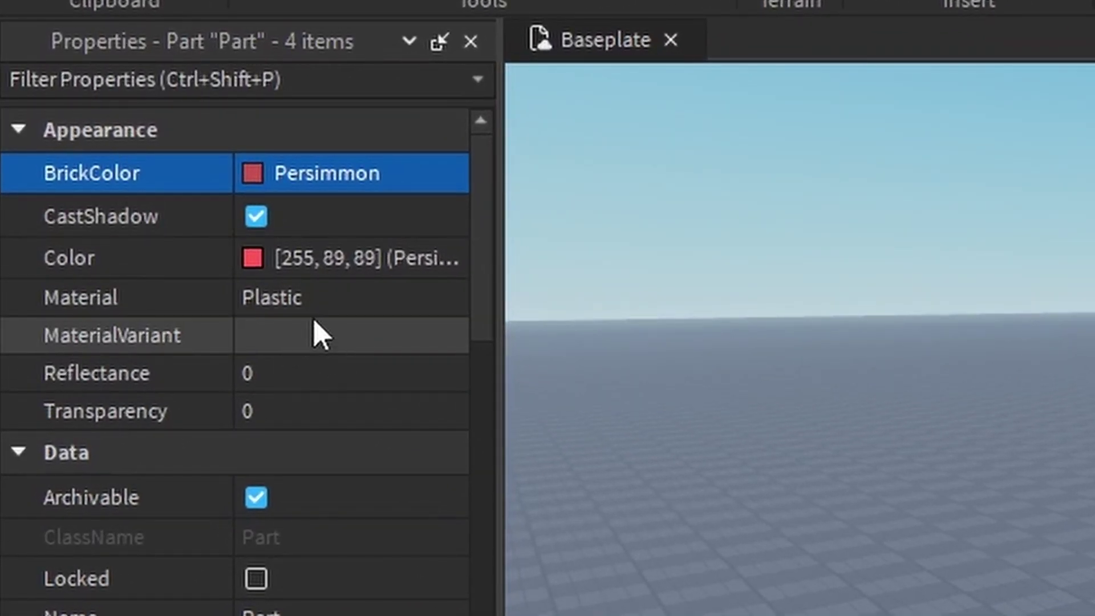
# Change the material of the four selected walls to Brick.
pyautogui.click(171, 297)
pyautogui.click(317, 299)
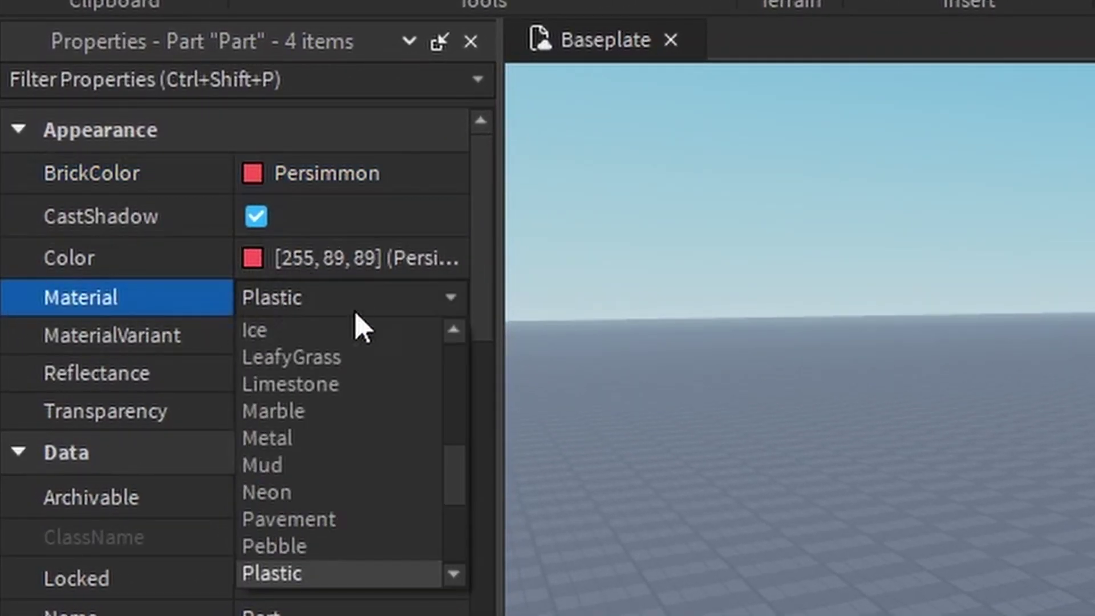
pyautogui.scroll(5, 355, 473)
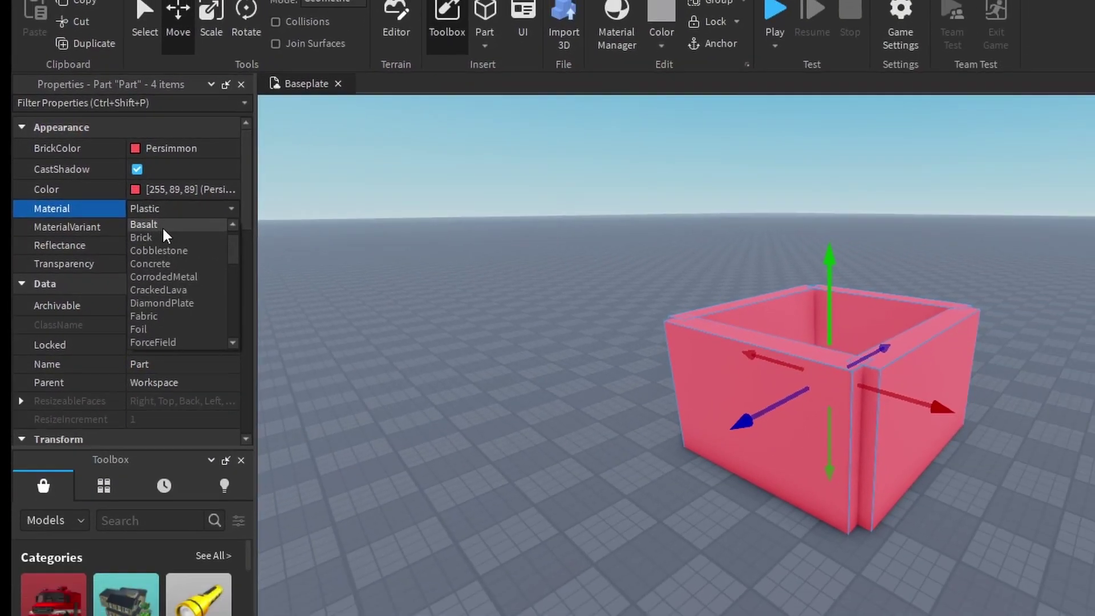
pyautogui.click(163, 236)
pyautogui.scroll(5, 385, 245)
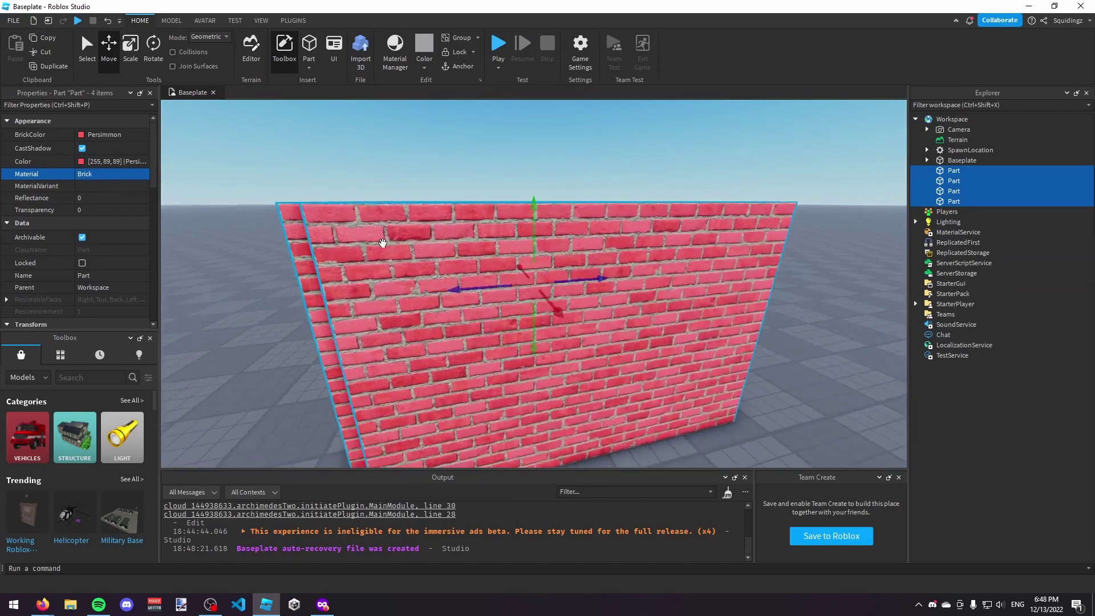
pyautogui.scroll(-6, 385, 246)
pyautogui.moveTo(385, 244); pyautogui.dragTo(189, 164, button='right')
# Set the BrickColor of the four brick walls to Really red and inspect them from several sides.
pyautogui.click(100, 135)
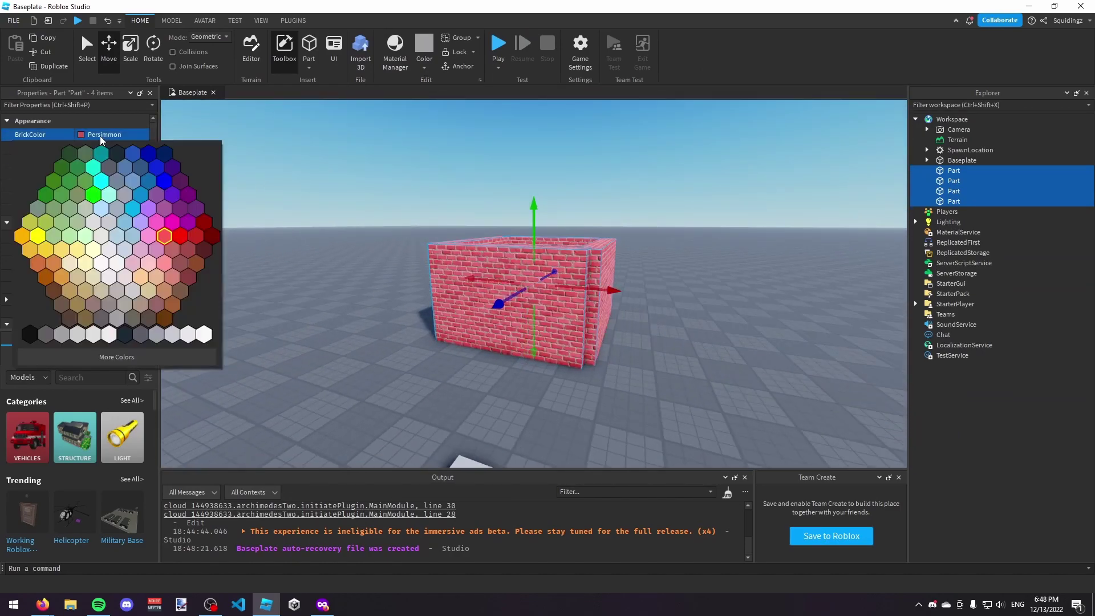
pyautogui.click(180, 237)
pyautogui.moveTo(547, 220); pyautogui.dragTo(547, 220, button='right')
pyautogui.click(655, 219)
pyautogui.moveTo(654, 218); pyautogui.dragTo(654, 217, button='right')
pyautogui.press('w')
pyautogui.click(484, 276)
pyautogui.moveTo(621, 273); pyautogui.dragTo(622, 275, button='right')
pyautogui.scroll(-5, 621, 276)
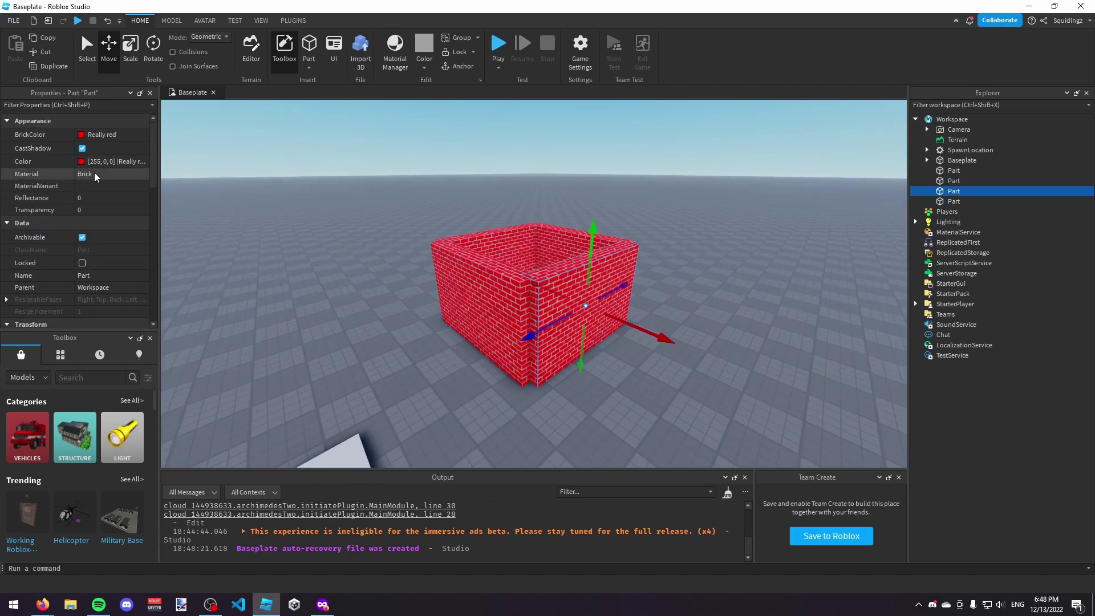
# Run the physics simulation without a character, move a wall to test how the unanchored walls behave, and stop the run.
pyautogui.click(265, 180)
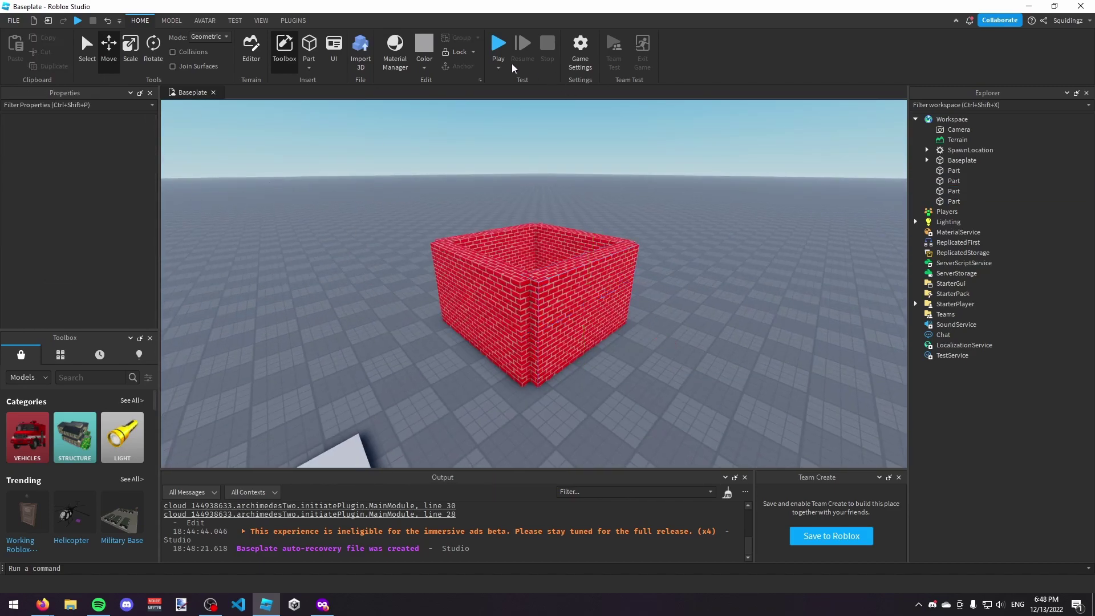
pyautogui.click(497, 85)
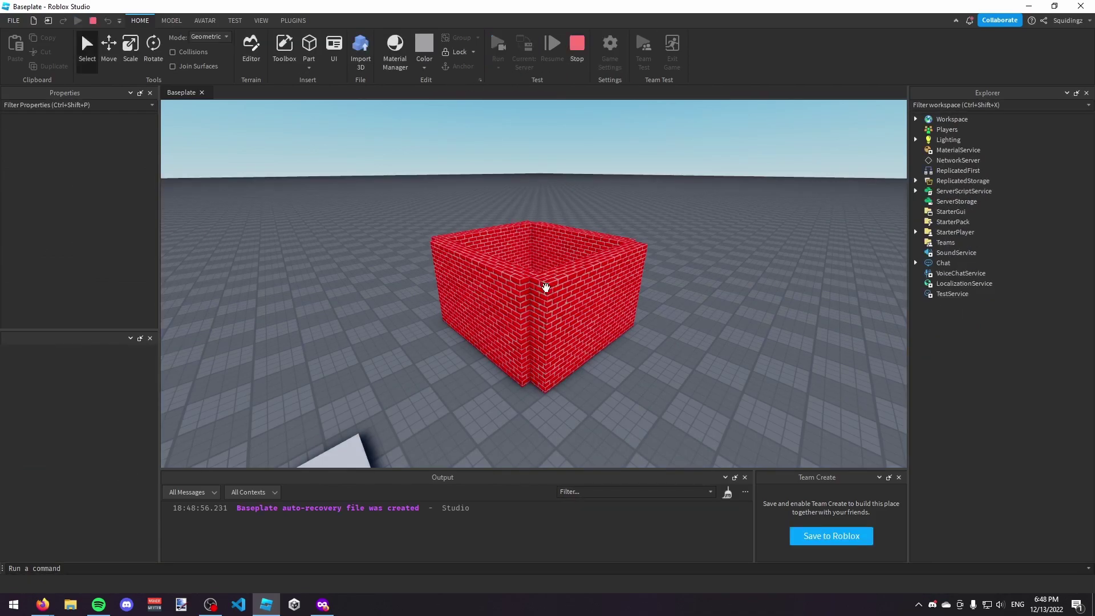
pyautogui.moveTo(555, 293); pyautogui.dragTo(451, 273)
pyautogui.hotkey('ctrl', '2')
pyautogui.press('d')
pyautogui.moveTo(451, 273); pyautogui.dragTo(449, 270, button='right')
pyautogui.moveTo(375, 221); pyautogui.dragTo(364, 137)
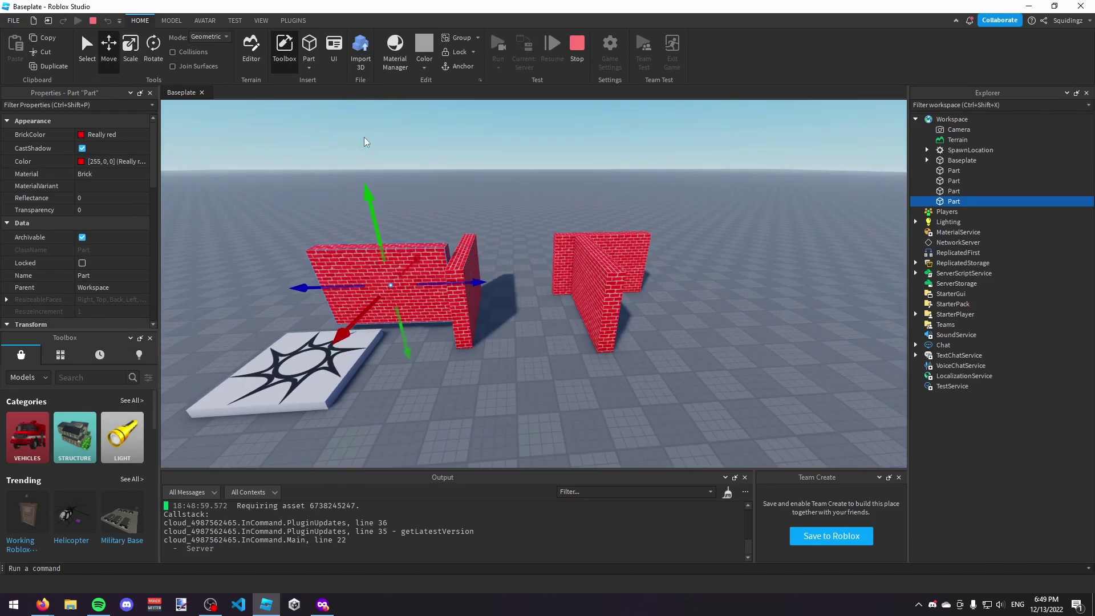
pyautogui.moveTo(463, 250); pyautogui.dragTo(460, 253, button='right')
pyautogui.press('d')
pyautogui.click(577, 55)
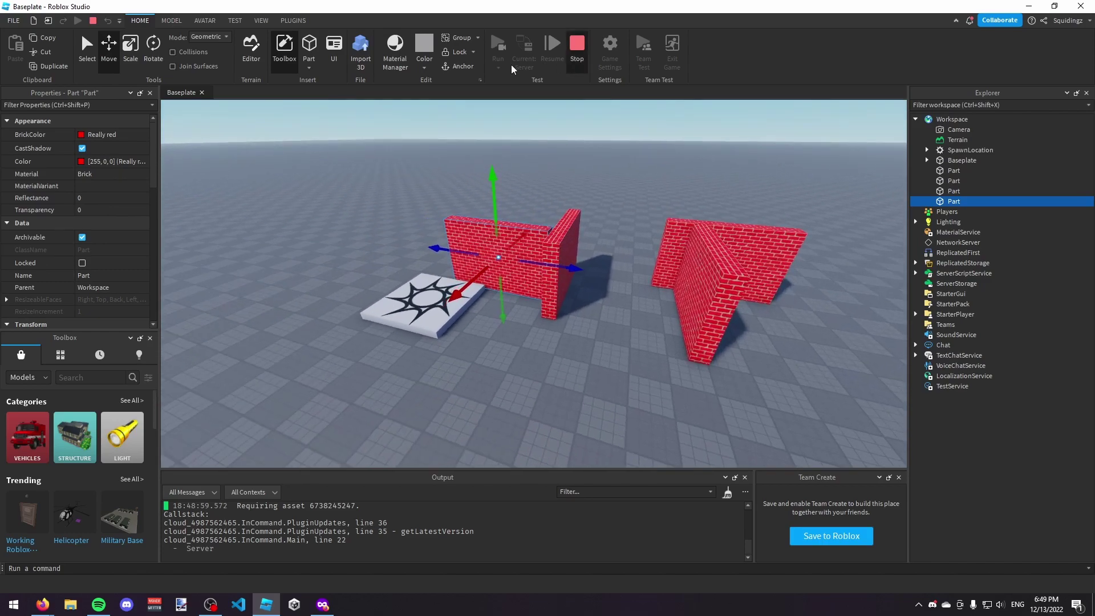
# Start a play test with a character, place it inside the enclosure from the server view, and switch to the client view.
pyautogui.click(498, 68)
pyautogui.click(509, 87)
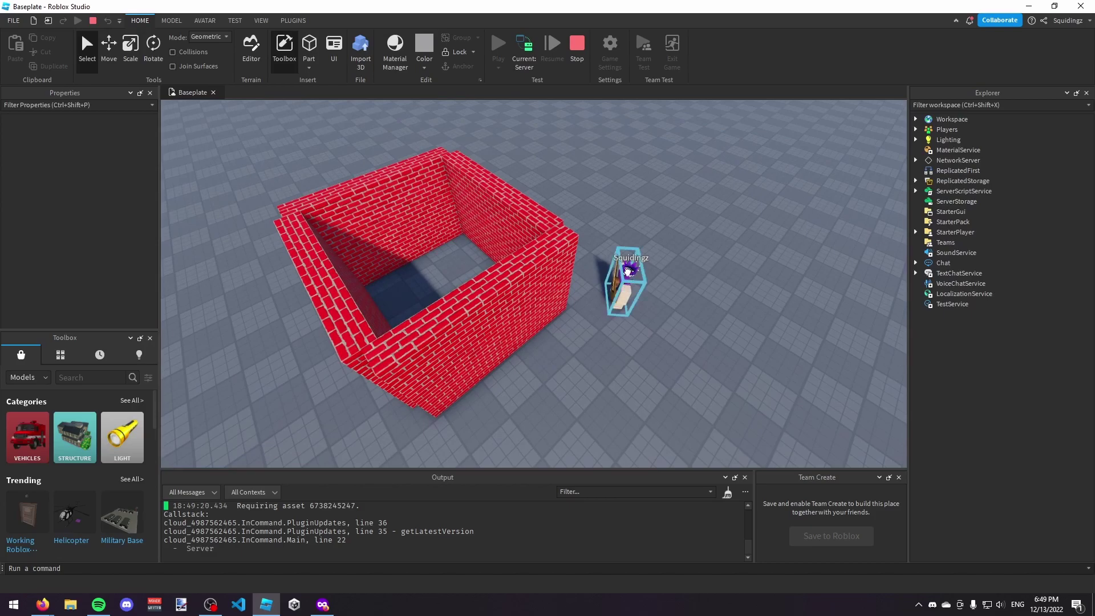
pyautogui.moveTo(627, 272); pyautogui.dragTo(441, 238)
pyautogui.click(532, 51)
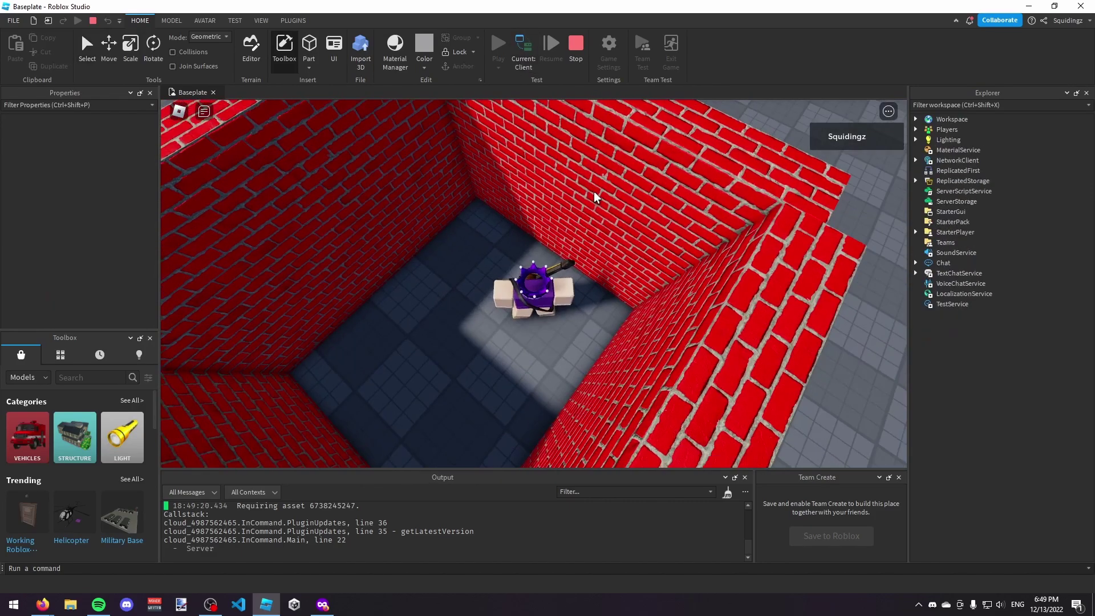
# Walk and jump the character against the enclosure walls to push them apart, and stop the play test.
pyautogui.press('w')
pyautogui.moveTo(594, 192); pyautogui.dragTo(594, 191, button='right')
pyautogui.press('w')
pyautogui.press('space')
pyautogui.press('w')
pyautogui.press('w')
pyautogui.press('space')
pyautogui.press('w')
pyautogui.press('w')
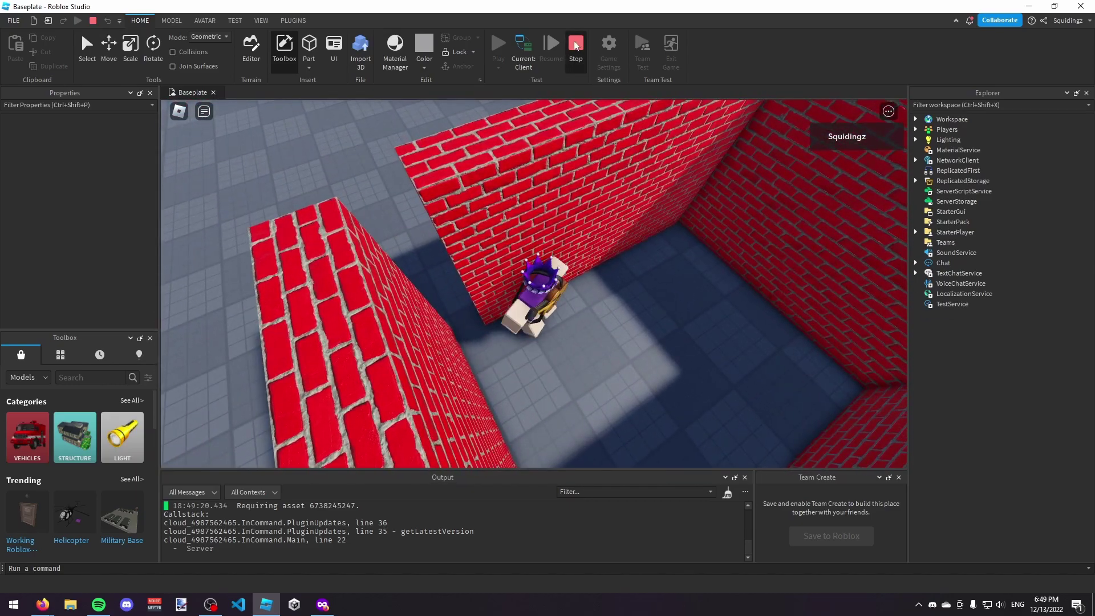
pyautogui.hotkey('shift', 'F5')
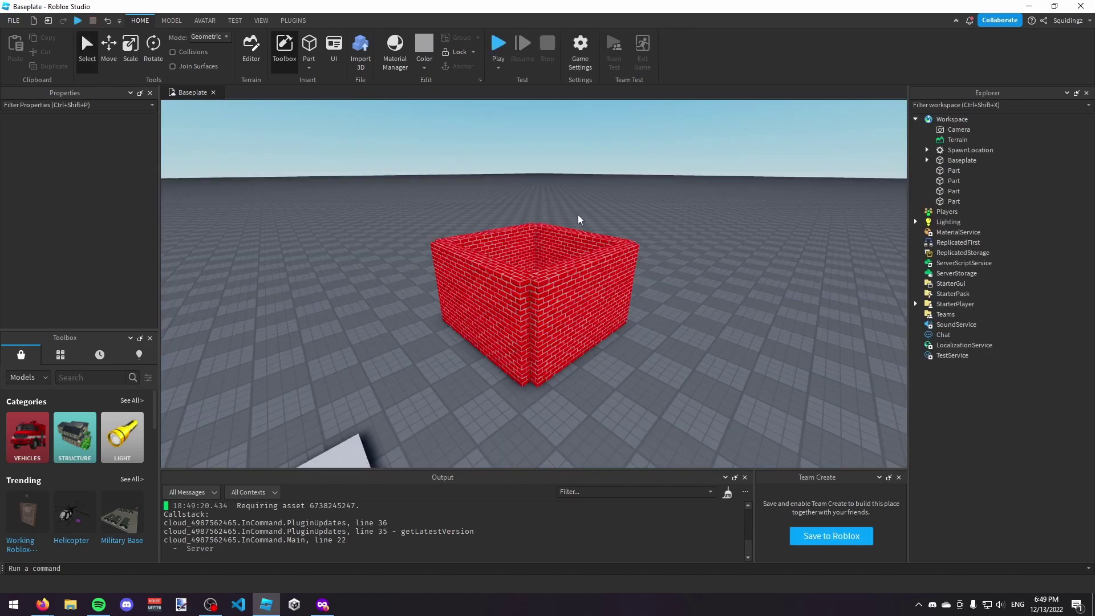
# Select all four walls and turn on their Anchored property.
pyautogui.moveTo(441, 193); pyautogui.dragTo(672, 370)
pyautogui.scroll(-7, 87, 241)
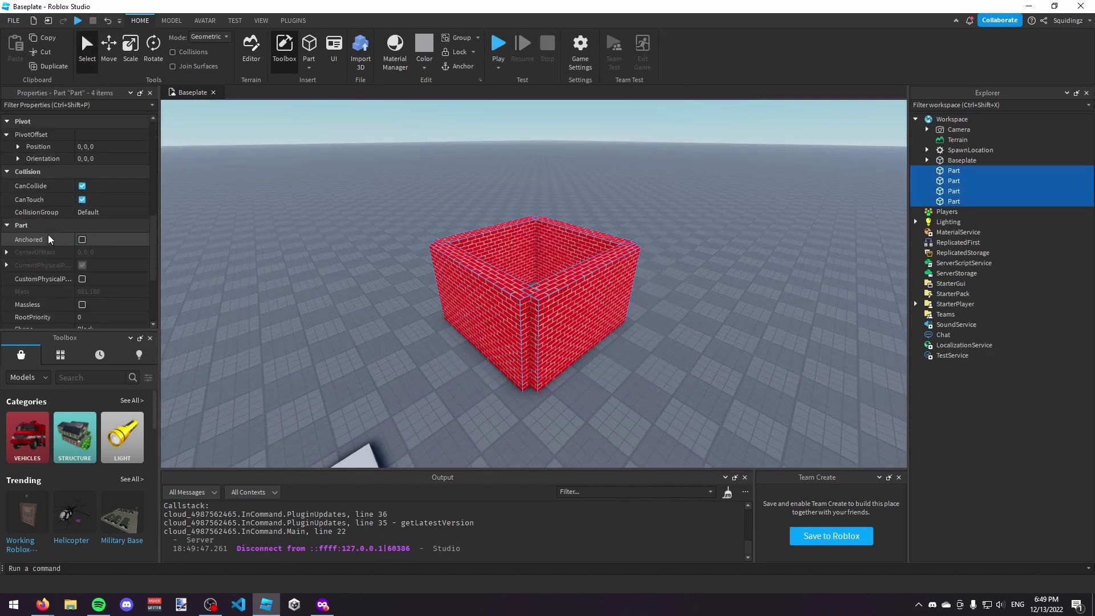
pyautogui.scroll(7, 28, 225)
pyautogui.scroll(-4, 95, 249)
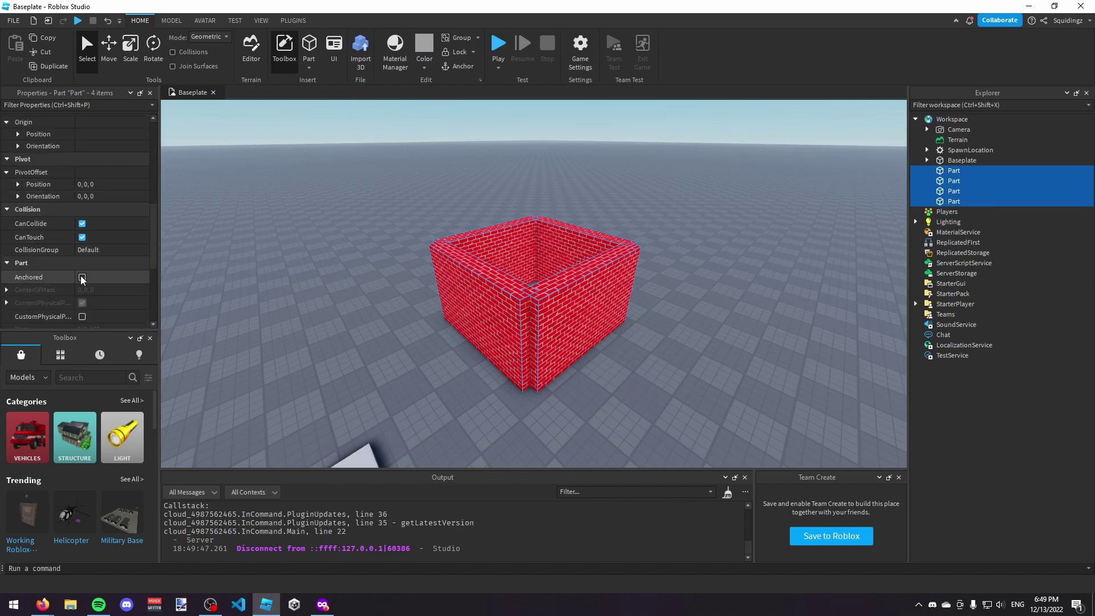
pyautogui.scroll(-1, 63, 271)
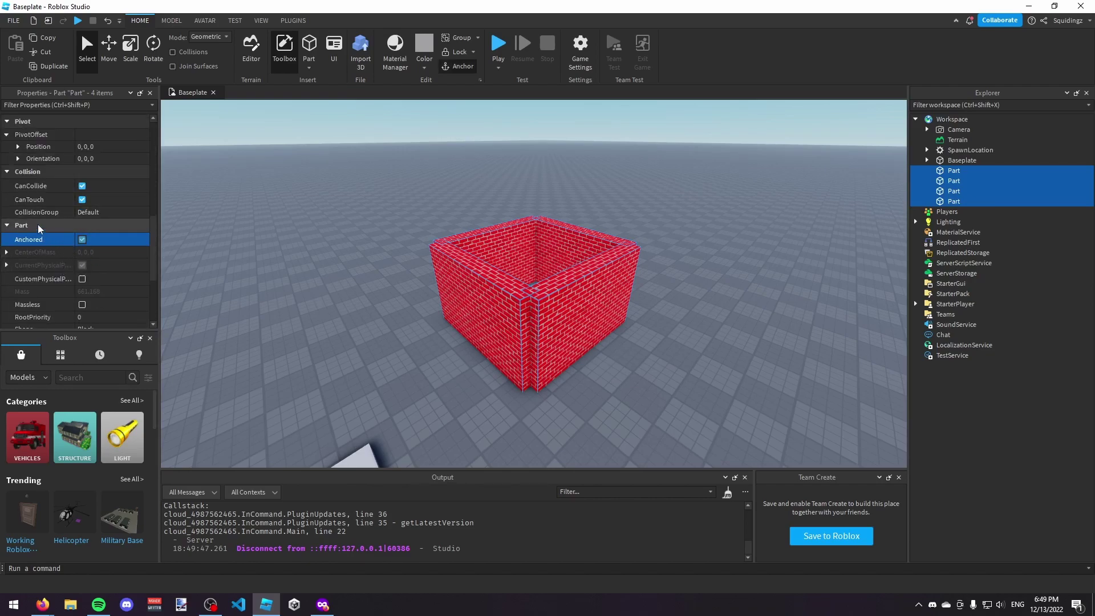
# Lift the anchored enclosure off the ground with the Move tool and run the simulation.
pyautogui.hotkey('ctrl', '2')
pyautogui.moveTo(534, 235); pyautogui.dragTo(610, 176)
pyautogui.click(510, 105)
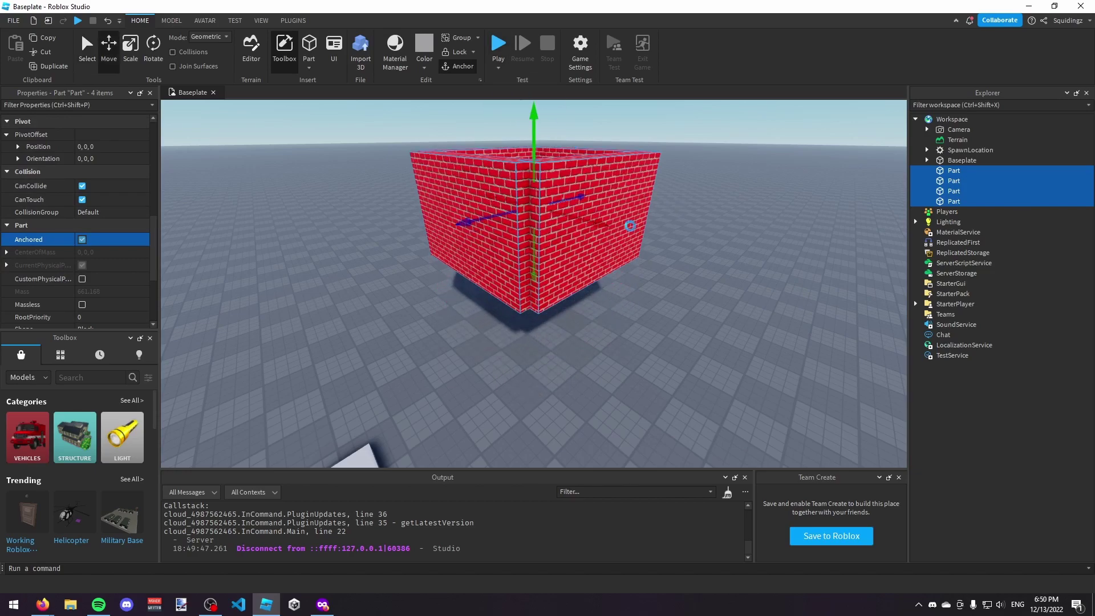
pyautogui.press('d')
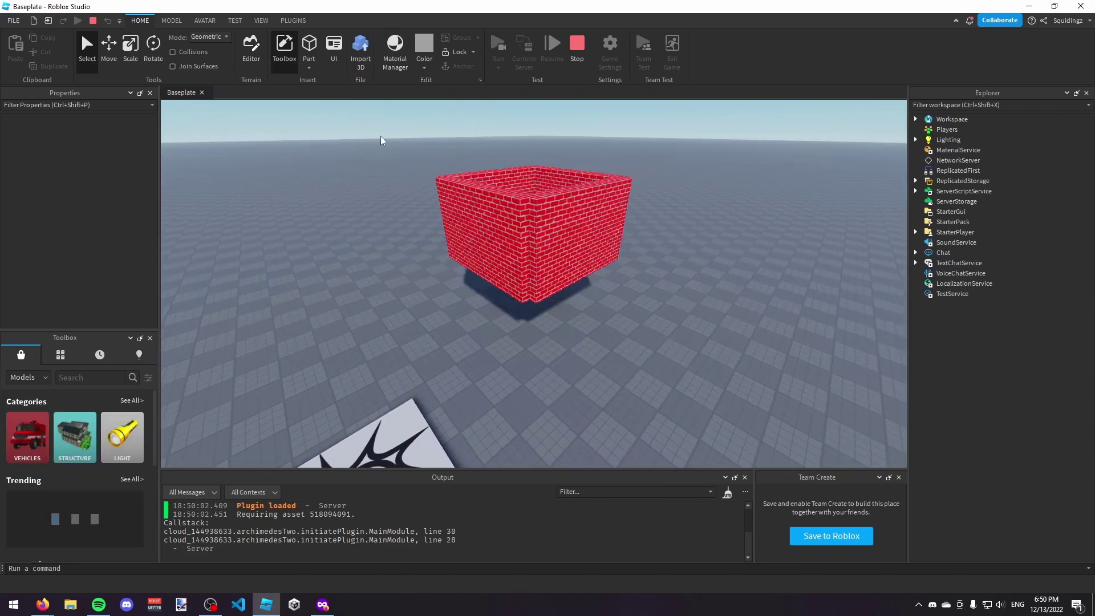
# Turn off Anchored for all four walls during the simulation to let them fall, and stop the run.
pyautogui.moveTo(383, 140); pyautogui.dragTo(746, 298)
pyautogui.scroll(-5, 104, 286)
pyautogui.scroll(-2, 104, 286)
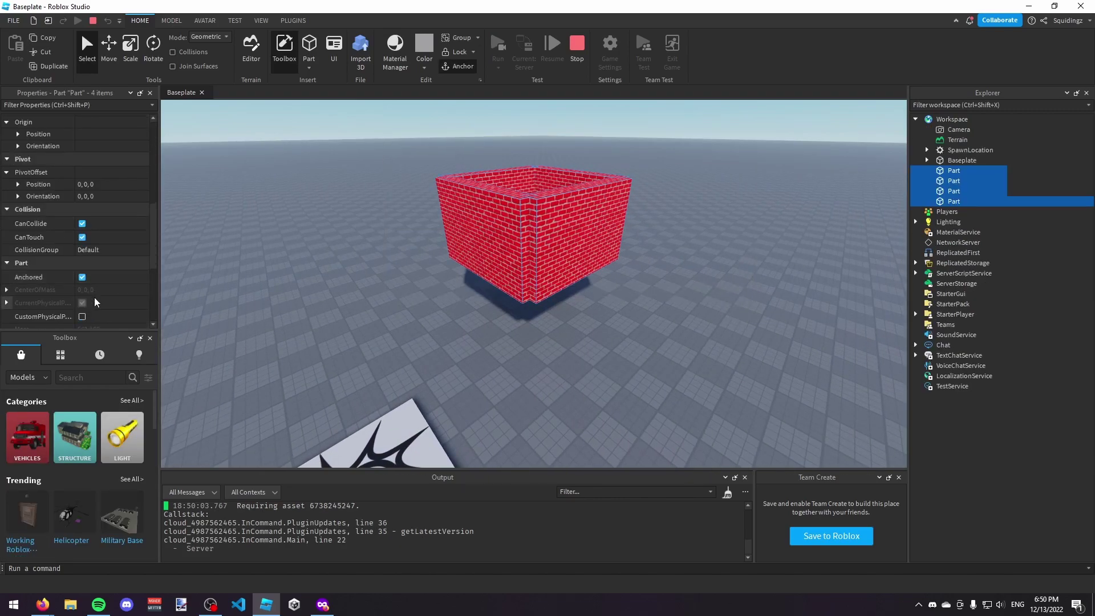
pyautogui.click(83, 277)
pyautogui.click(313, 176)
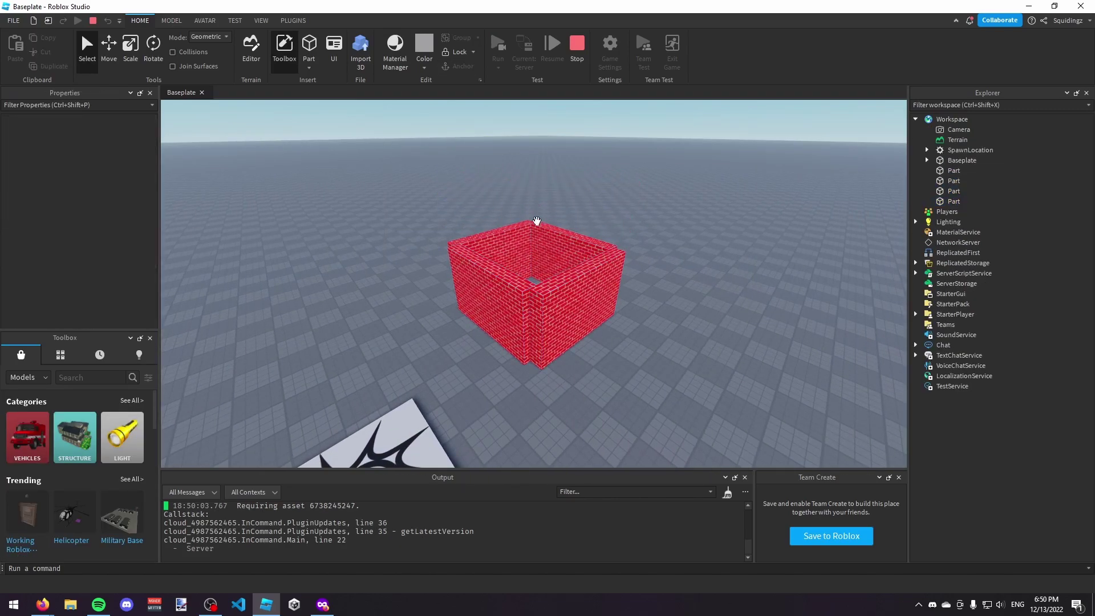
pyautogui.click(577, 46)
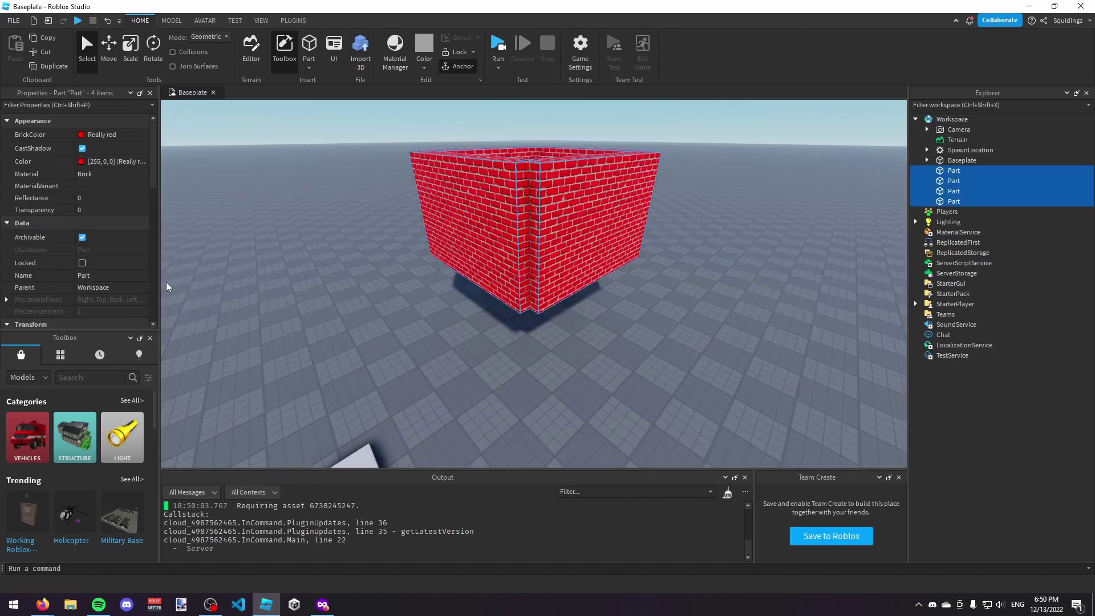
# Lower the four-wall enclosure back onto the baseplate with the Move tool.
pyautogui.scroll(-6, 71, 238)
pyautogui.hotkey('ctrl', '2')
pyautogui.moveTo(533, 156); pyautogui.dragTo(503, 235)
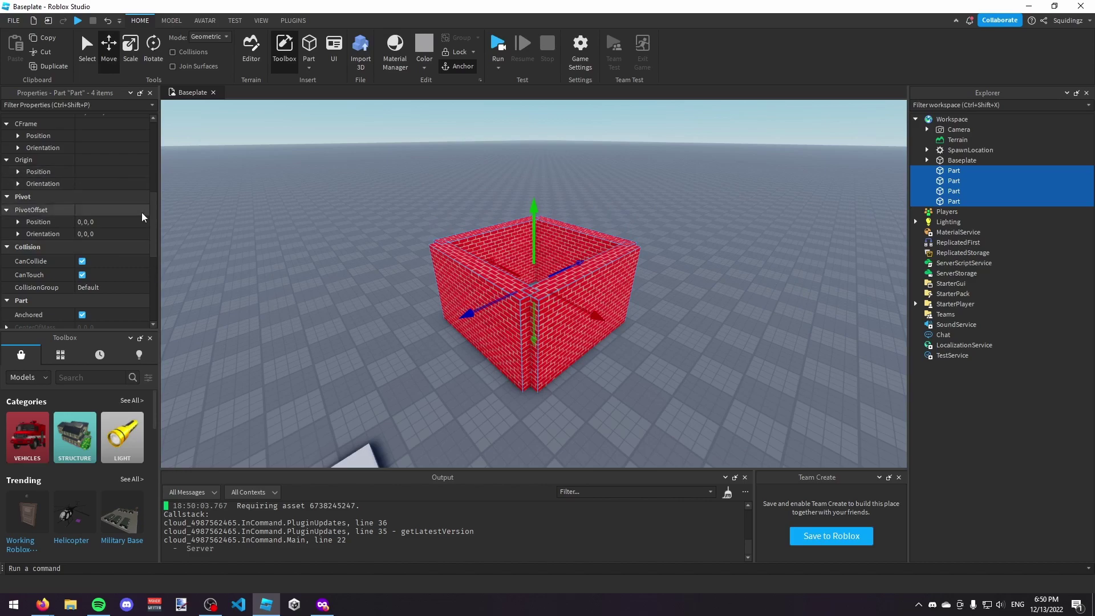
# Turn CanCollide off and back on for the four selected walls.
pyautogui.scroll(-3, 142, 218)
pyautogui.click(57, 186)
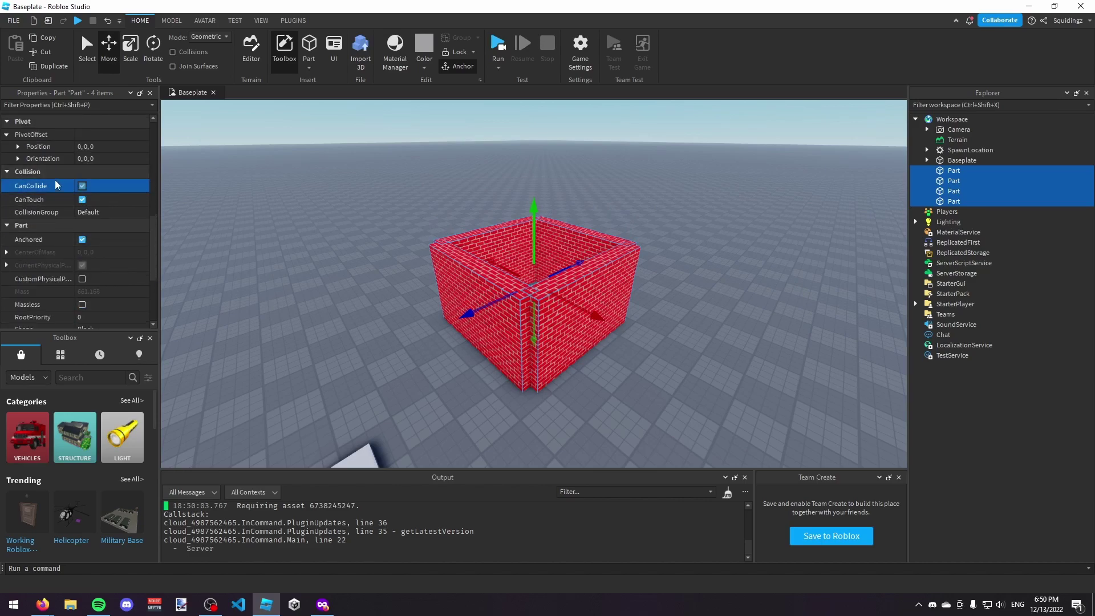
pyautogui.click(82, 185)
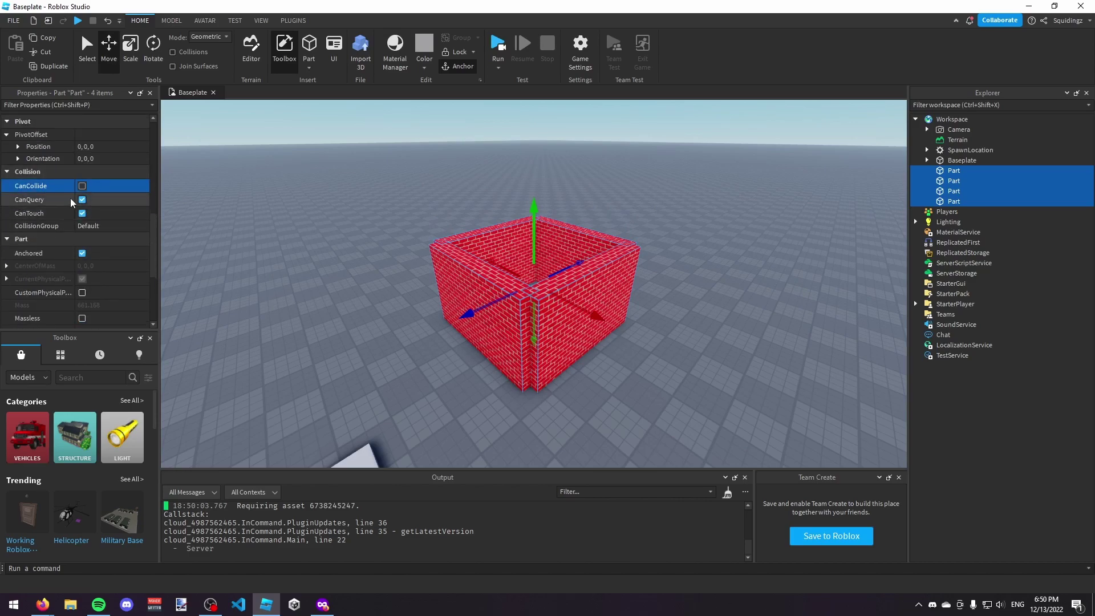
pyautogui.click(82, 186)
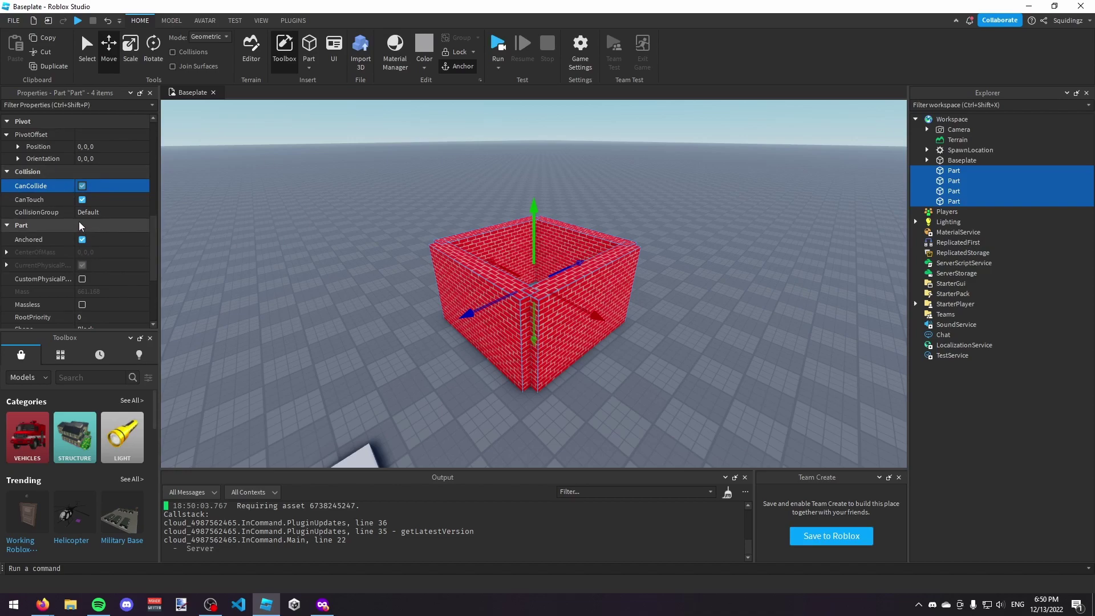
# Turn off CanCollide for the four selected brick walls and start a Play test.
pyautogui.click(83, 186)
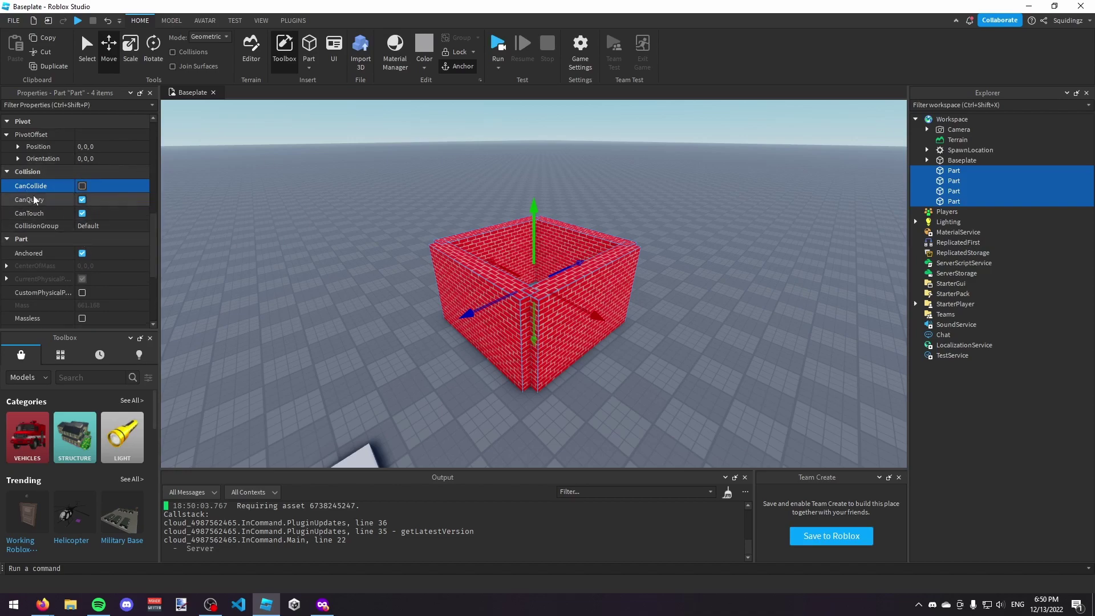
pyautogui.click(498, 69)
pyautogui.click(510, 85)
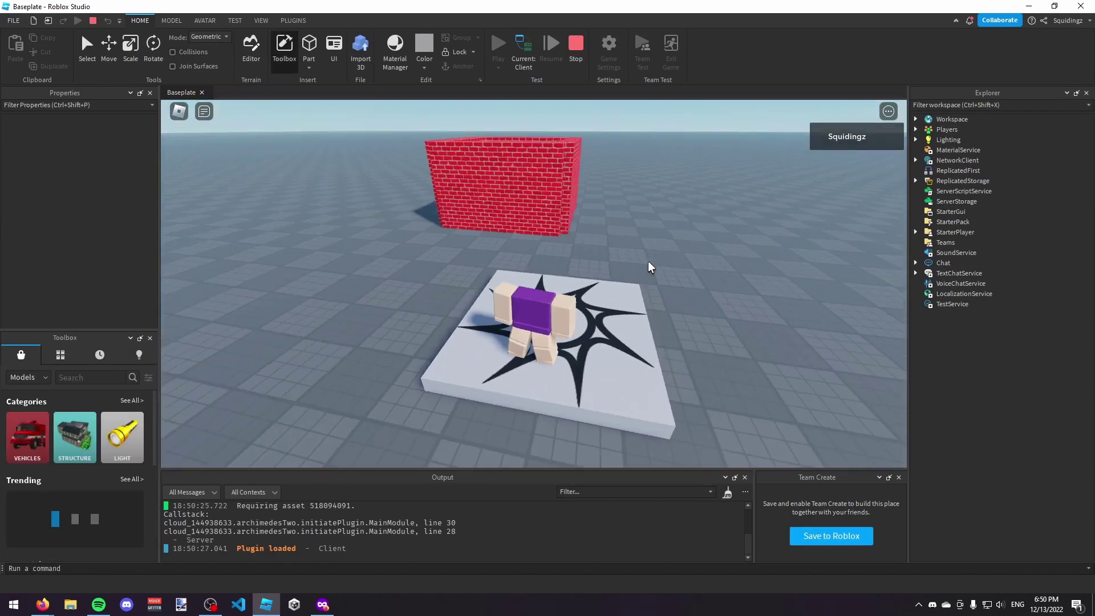
# Walk the character from the spawn through the brick walls into the enclosure, and stop the Play test.
pyautogui.press('w')
pyautogui.moveTo(648, 261); pyautogui.dragTo(621, 242, button='right')
pyautogui.press('w')
pyautogui.press('w')
pyautogui.press('space')
pyautogui.press('d')
pyautogui.press('d')
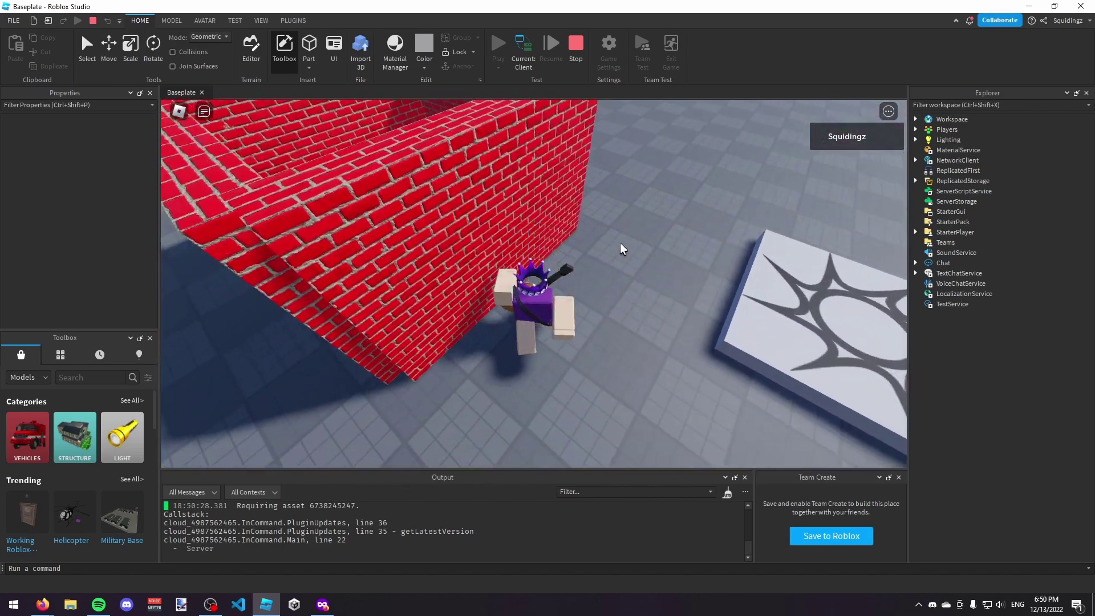
pyautogui.moveTo(643, 206); pyautogui.dragTo(643, 206, button='right')
pyautogui.press('w')
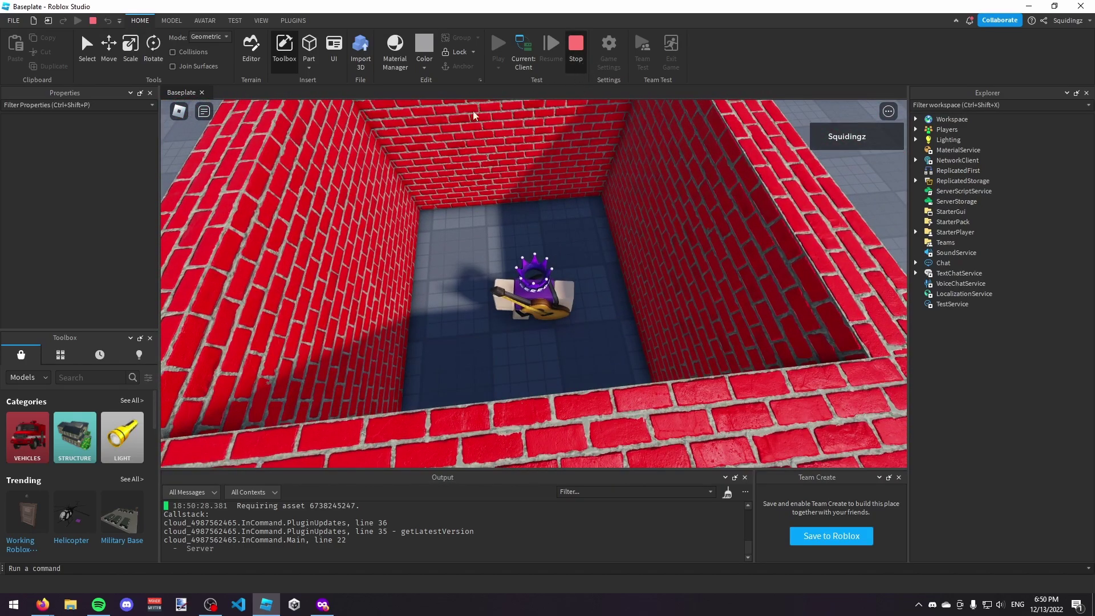
pyautogui.hotkey('shift', 'F5')
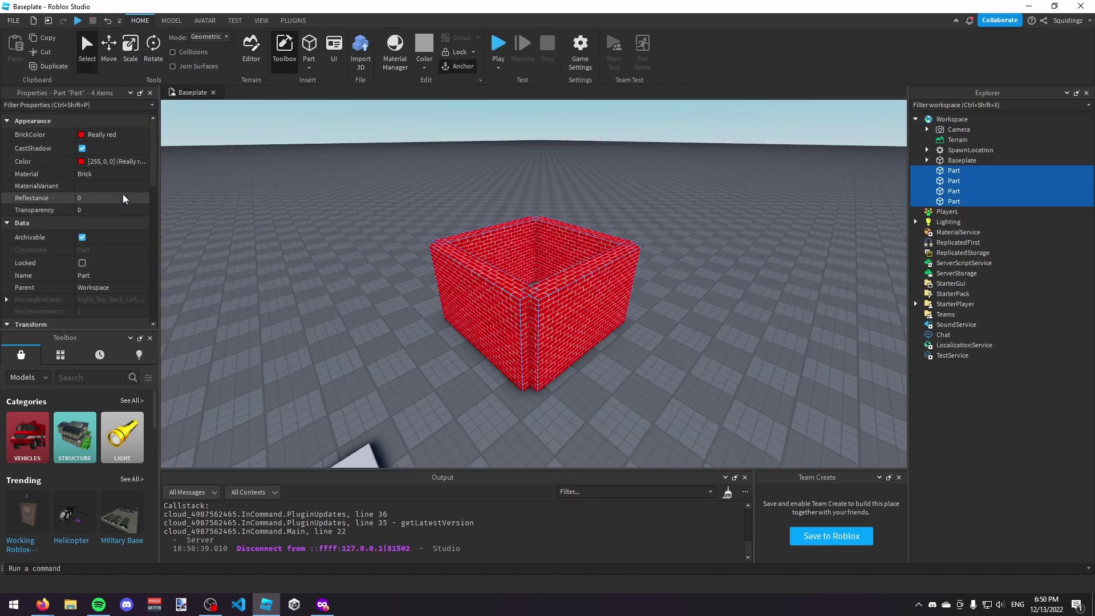
# Delete the four brick walls and the default Baseplate from the Workspace.
pyautogui.scroll(-3, 61, 249)
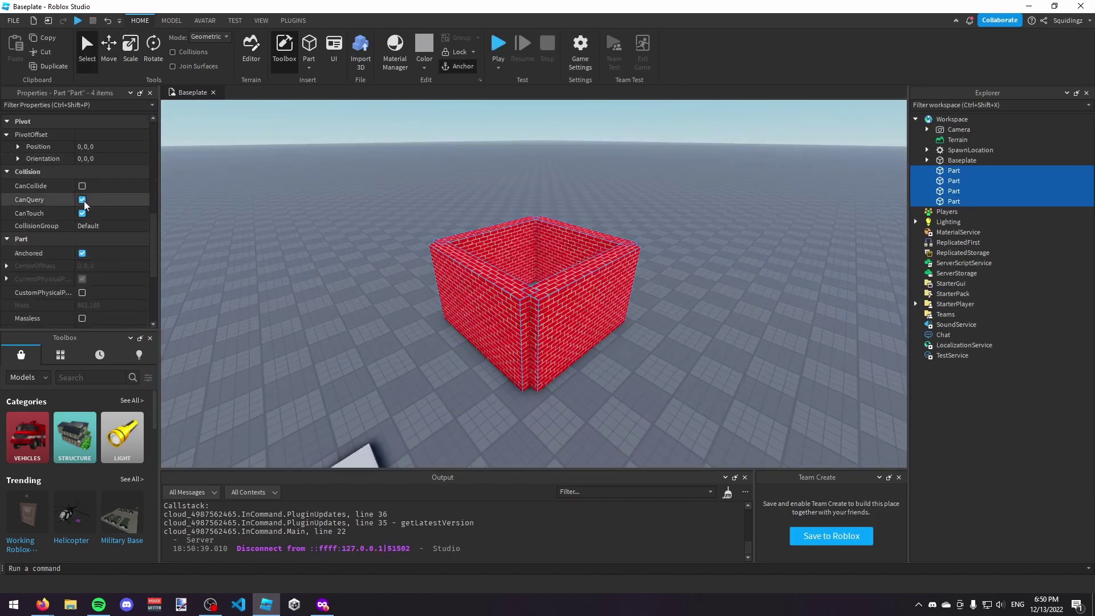
pyautogui.click(40, 186)
pyautogui.scroll(6, 126, 184)
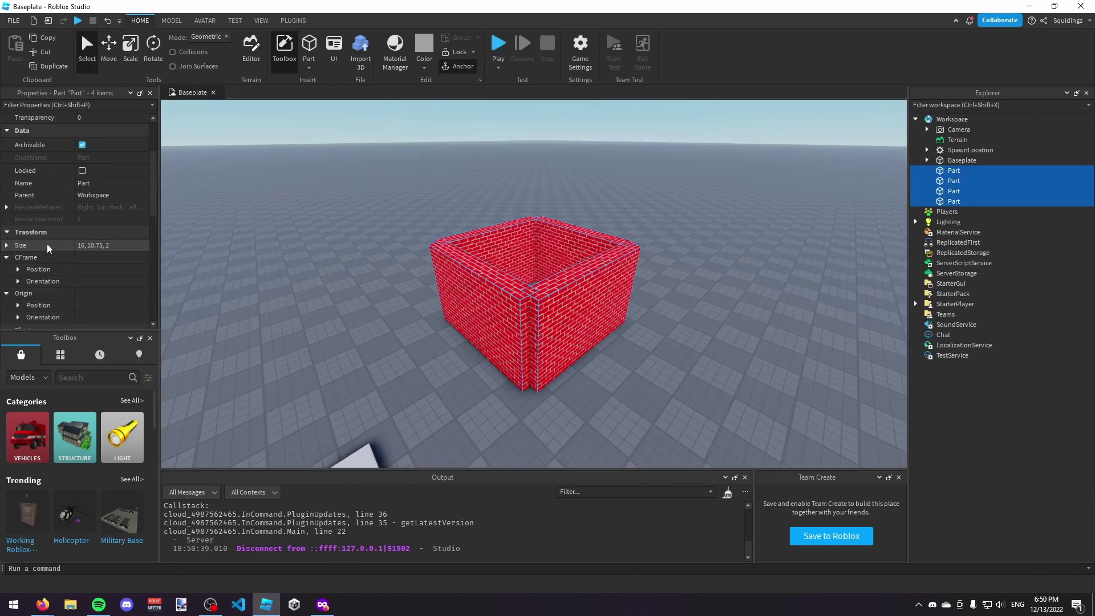
pyautogui.moveTo(371, 183); pyautogui.dragTo(642, 397)
pyautogui.press('Delete')
pyautogui.press('s')
pyautogui.moveTo(503, 245); pyautogui.dragTo(503, 245, button='right')
pyautogui.click(958, 160)
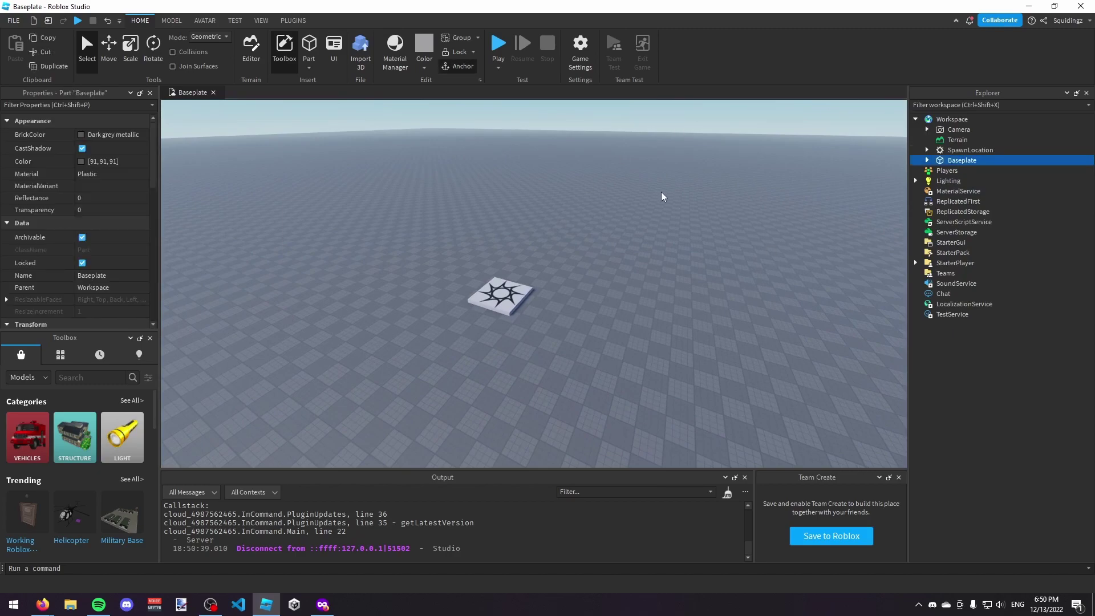
pyautogui.press('Delete')
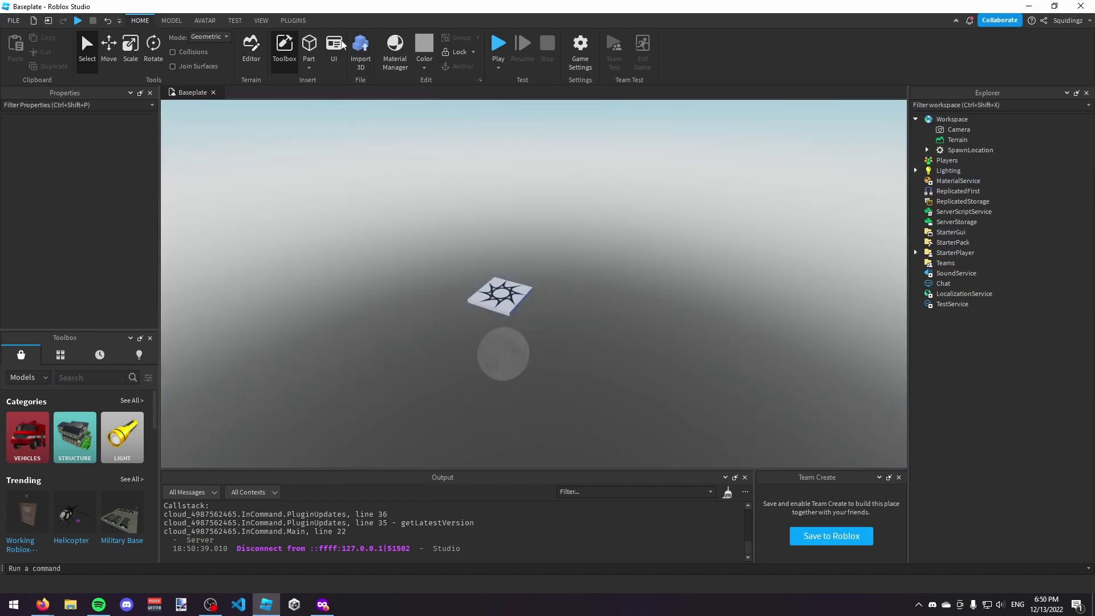
# Insert a block part, scale it into a slab about 77 × 1 × 82.5 around the spawn, and lower it slightly.
pyautogui.click(308, 46)
pyautogui.hotkey('ctrl', '4')
pyautogui.moveTo(557, 286); pyautogui.dragTo(722, 333)
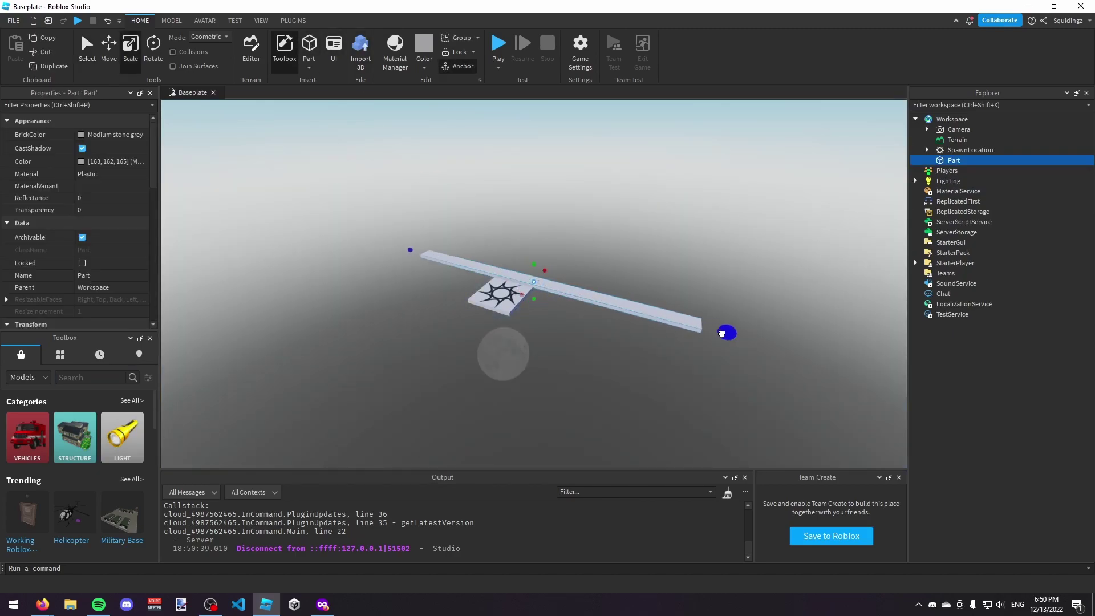
pyautogui.keyDown('ctrl'); pyautogui.moveTo(523, 296); pyautogui.dragTo(398, 411); pyautogui.keyUp('ctrl')
pyautogui.press('d')
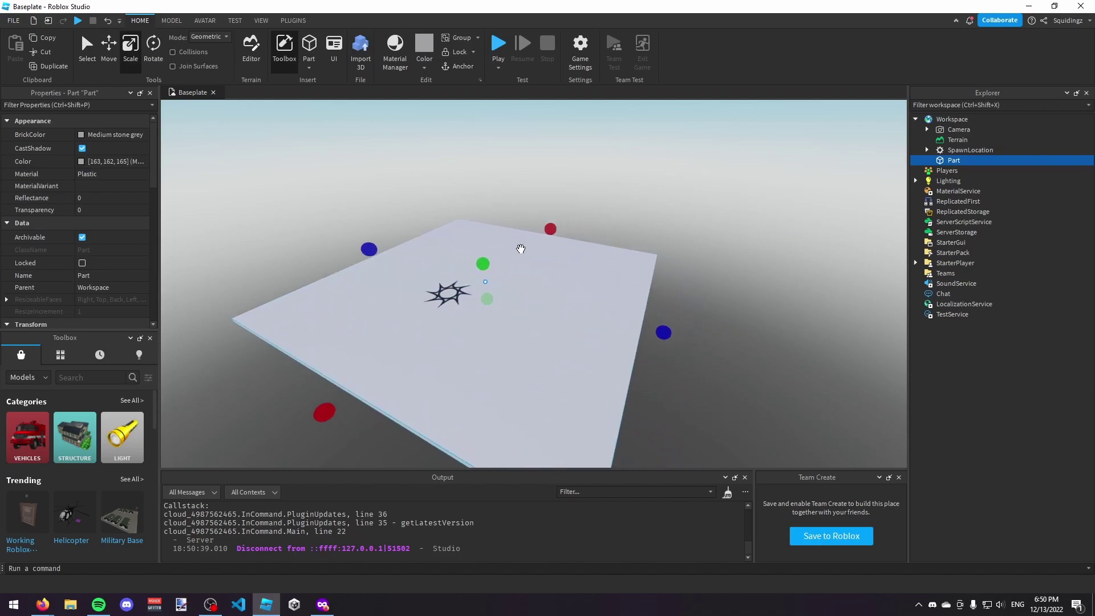
pyautogui.hotkey('ctrl', '2')
pyautogui.moveTo(484, 256); pyautogui.dragTo(483, 259)
pyautogui.press('d')
pyautogui.moveTo(520, 279); pyautogui.dragTo(462, 262, button='right')
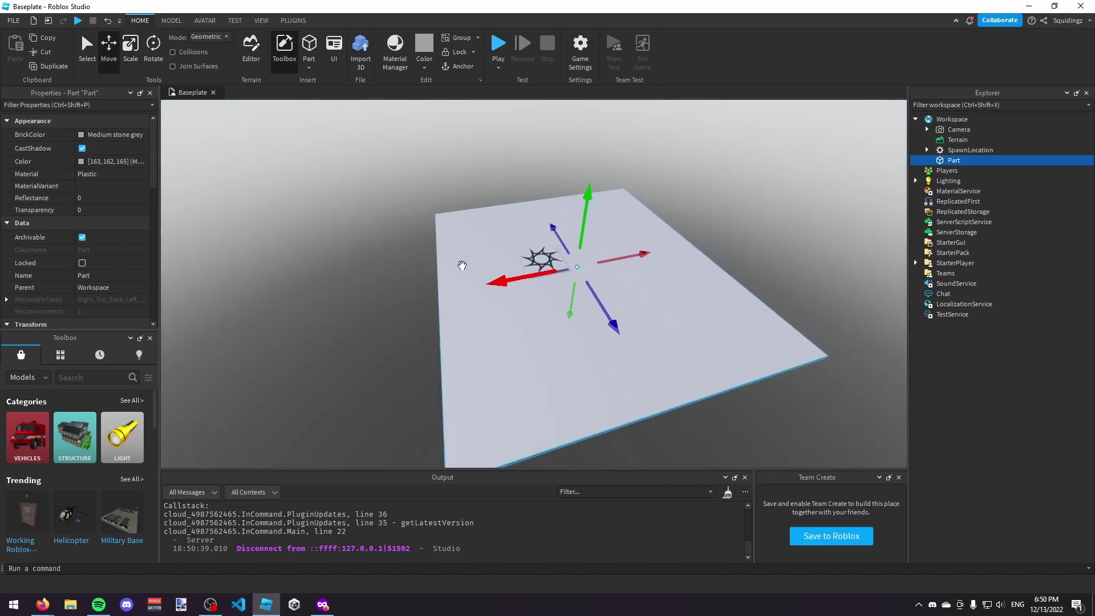
# Set the slab's BrickColor to Dark green and its material to Grass.
pyautogui.click(127, 134)
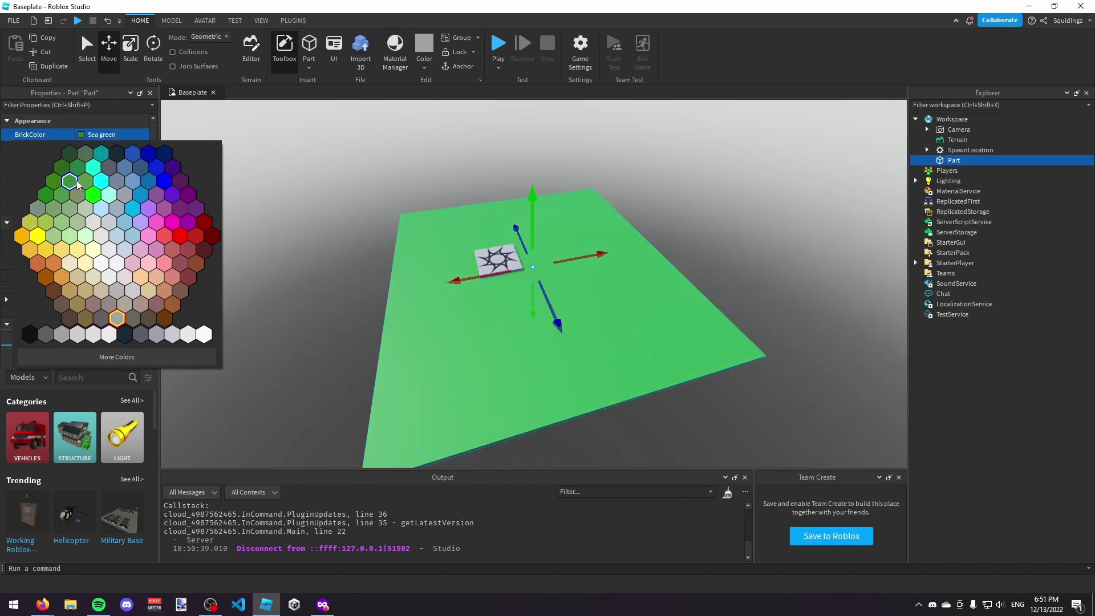
pyautogui.click(70, 181)
pyautogui.click(100, 172)
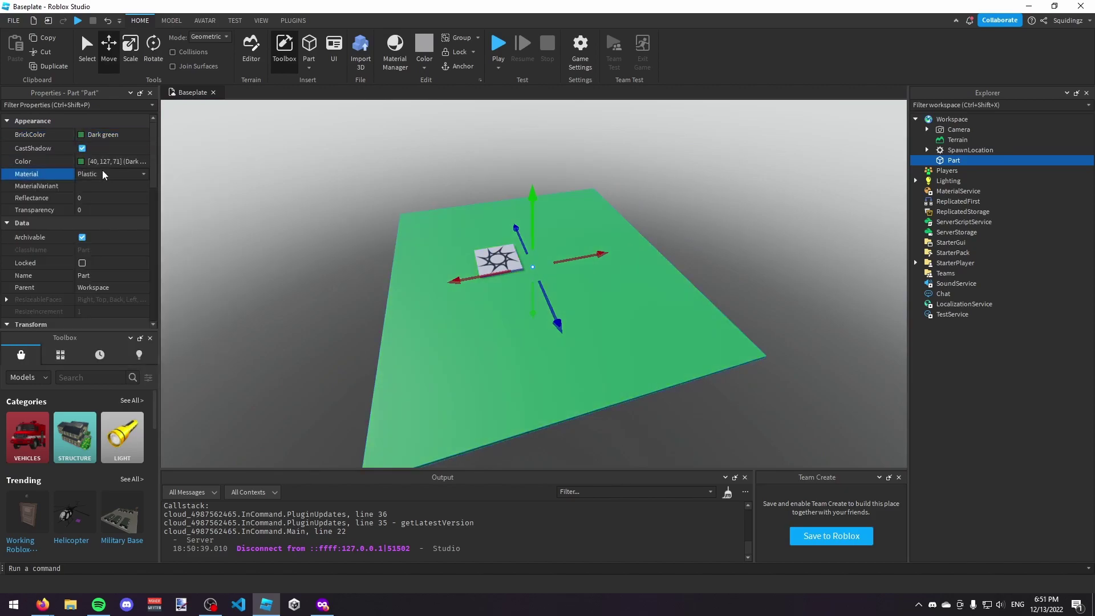
pyautogui.click(99, 176)
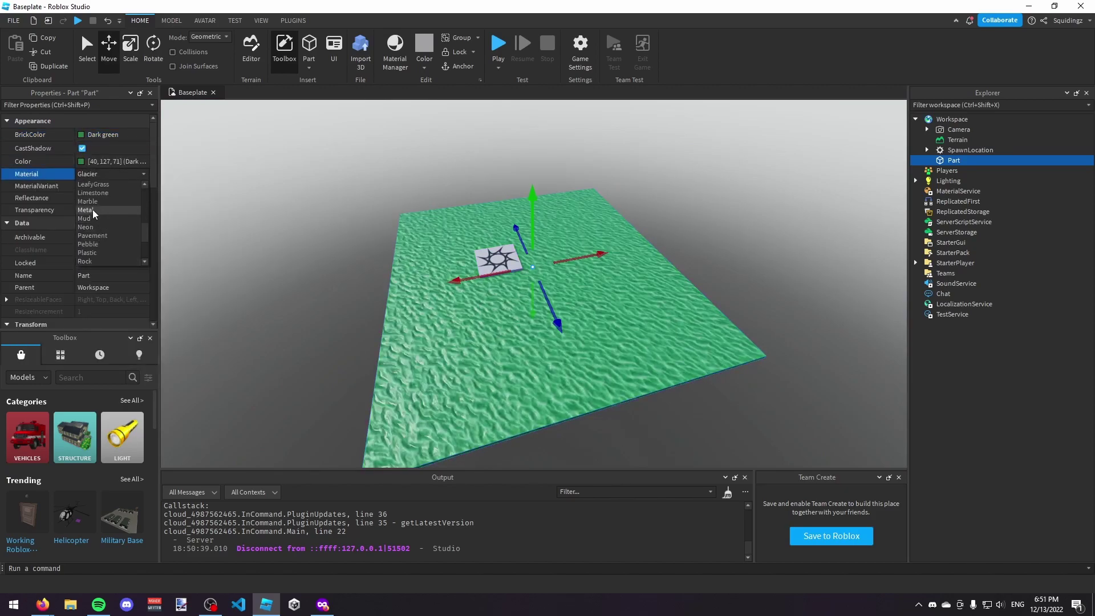
pyautogui.click(97, 185)
pyautogui.press('w')
pyautogui.moveTo(476, 273); pyautogui.dragTo(476, 273, button='right')
# Set the anchored grass slab's Size to 2000, 1, 2000.
pyautogui.scroll(-7, 91, 231)
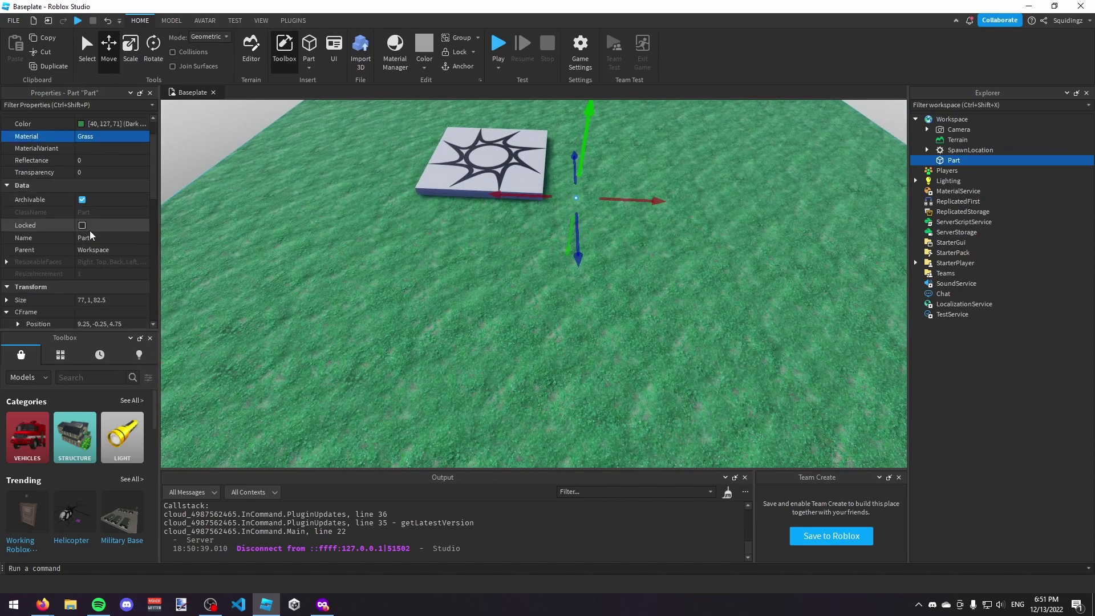
pyautogui.scroll(-10, 390, 246)
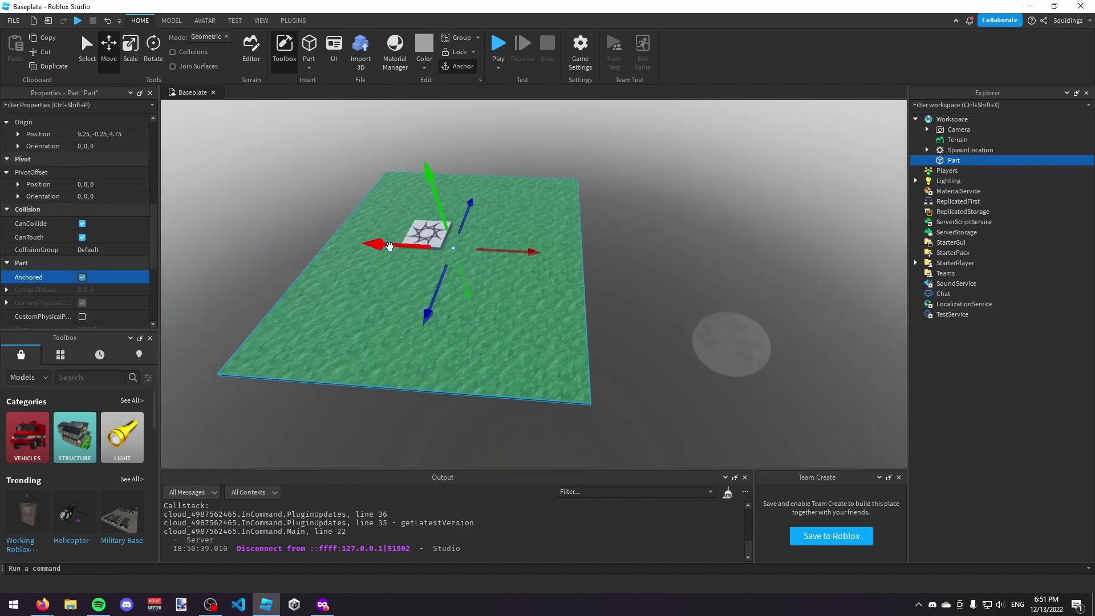
pyautogui.scroll(4, 101, 222)
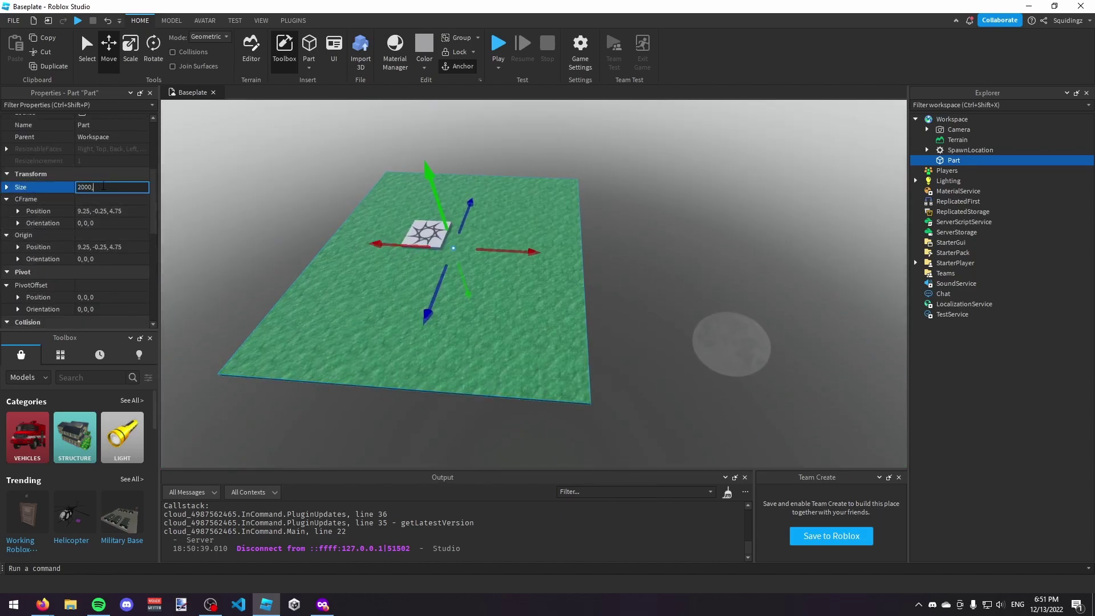
pyautogui.click(103, 187)
pyautogui.write('2000, 1, 2000')
pyautogui.press('Return')
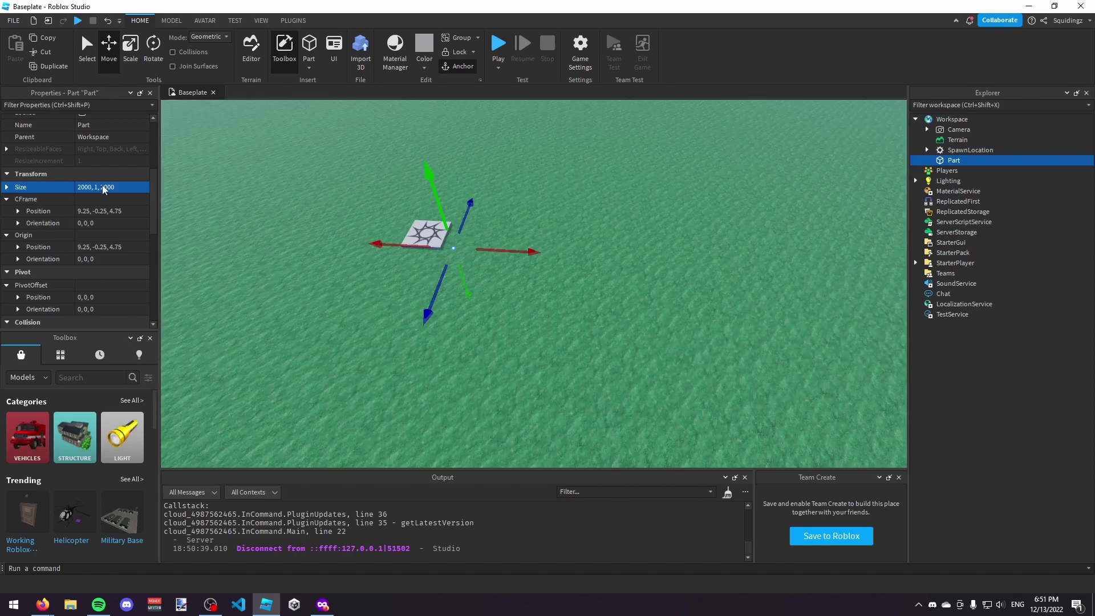
# Dock the Toolbox as a tab in the same area as the Properties window.
pyautogui.moveTo(680, 242); pyautogui.dragTo(681, 241, button='right')
pyautogui.scroll(3, 531, 244)
pyautogui.scroll(2, 531, 243)
pyautogui.moveTo(531, 244); pyautogui.dragTo(582, 288)
pyautogui.click(479, 319)
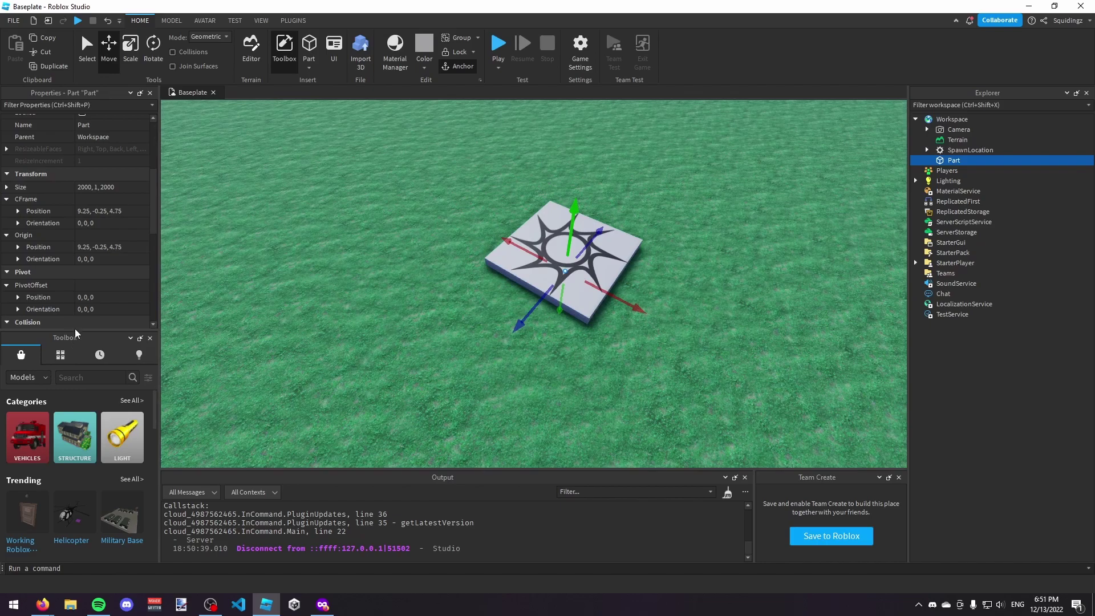
pyautogui.moveTo(80, 338)
pyautogui.mouseDown()
pyautogui.moveTo(13, 272)
pyautogui.moveTo(75, 327)
pyautogui.mouseUp()
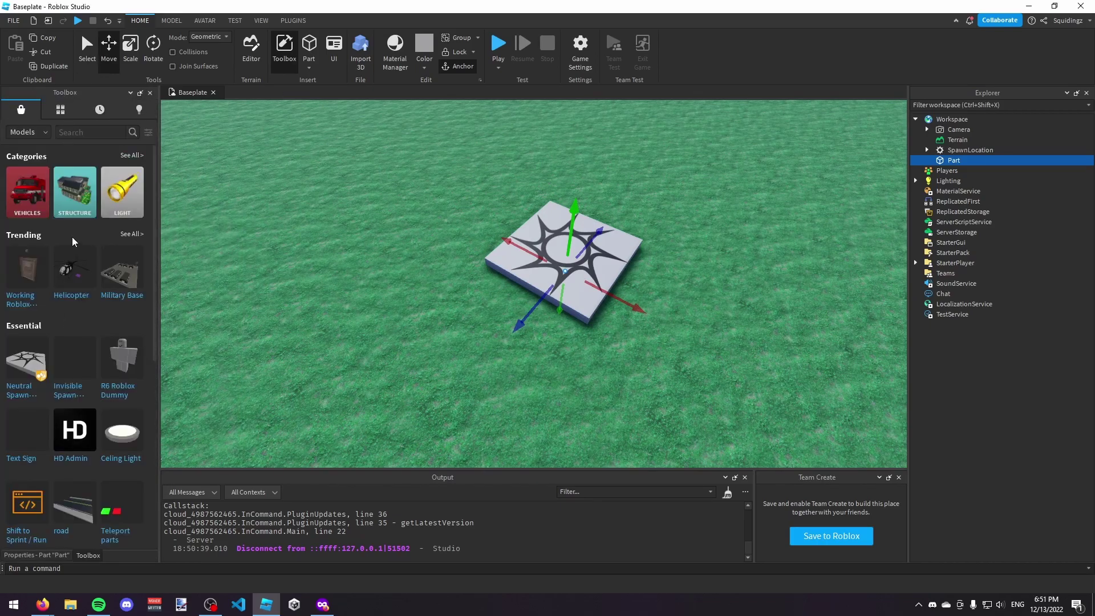
pyautogui.moveTo(103, 393)
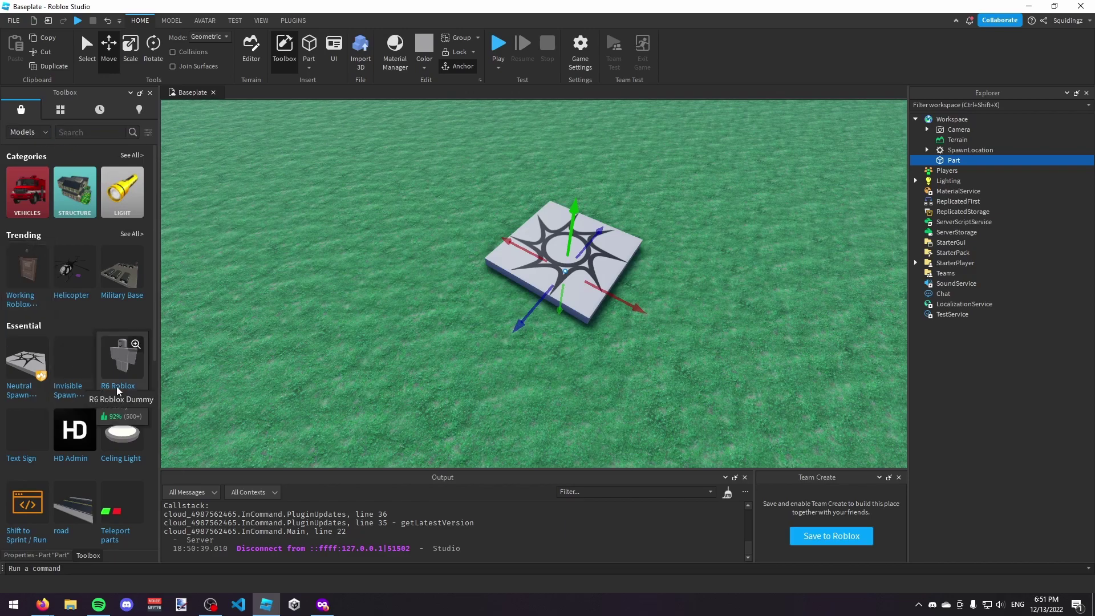
pyautogui.moveTo(351, 272); pyautogui.dragTo(365, 275, button='right')
pyautogui.moveTo(584, 296); pyautogui.dragTo(577, 299)
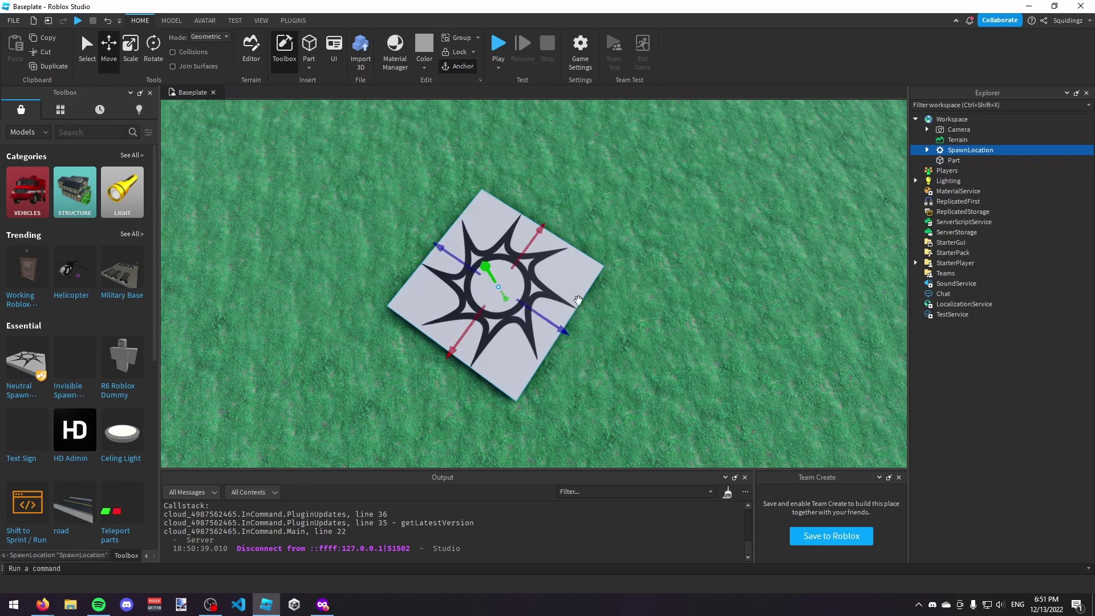
pyautogui.hotkey('ctrl', 'z')
# Insert the road model from the Toolbox's Essential models and place it on the grass beside the spawn location.
pyautogui.moveTo(587, 298); pyautogui.dragTo(587, 298, button='right')
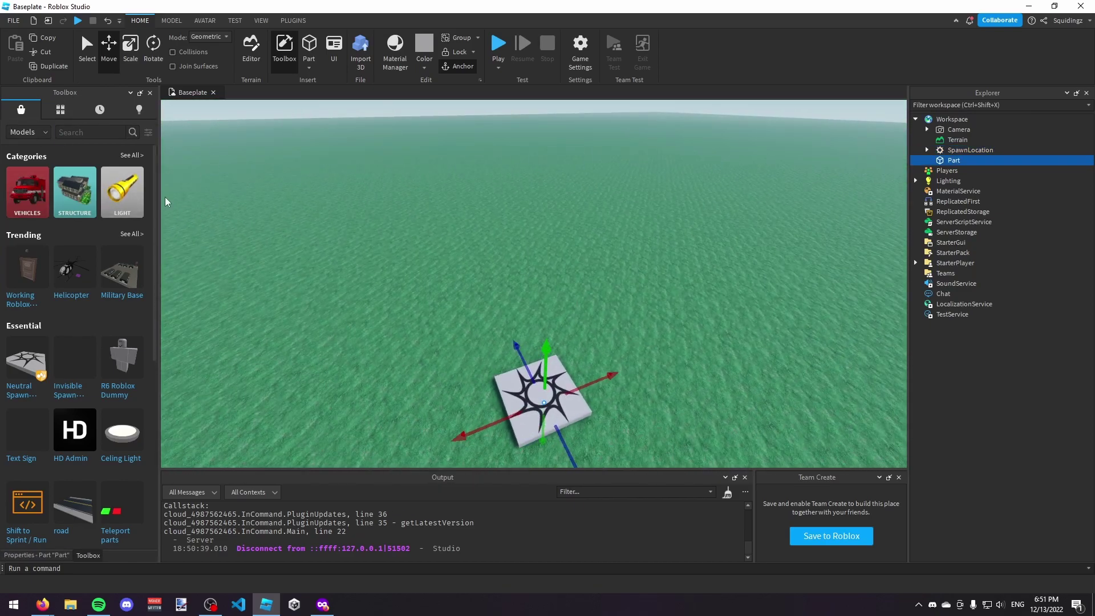
pyautogui.click(70, 513)
pyautogui.moveTo(523, 295); pyautogui.dragTo(493, 305)
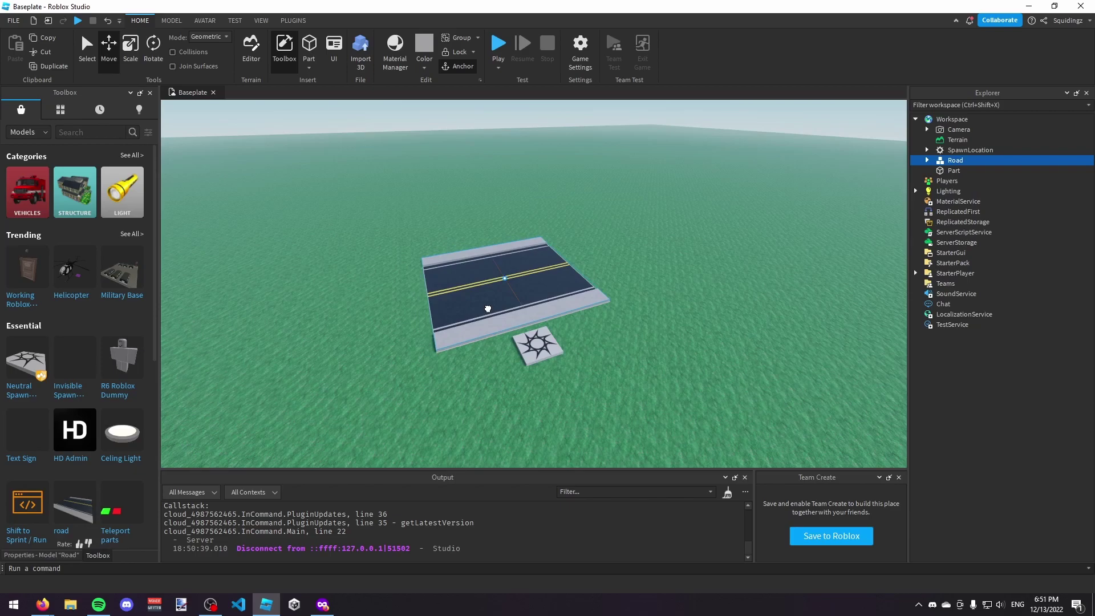
pyautogui.moveTo(493, 305); pyautogui.dragTo(494, 301, button='right')
# Duplicate the road segment and move the copy along its length to extend the road end to end.
pyautogui.hotkey('ctrl', 'd')
pyautogui.press('d')
pyautogui.press('w')
pyautogui.moveTo(554, 278); pyautogui.dragTo(651, 263)
pyautogui.press('w')
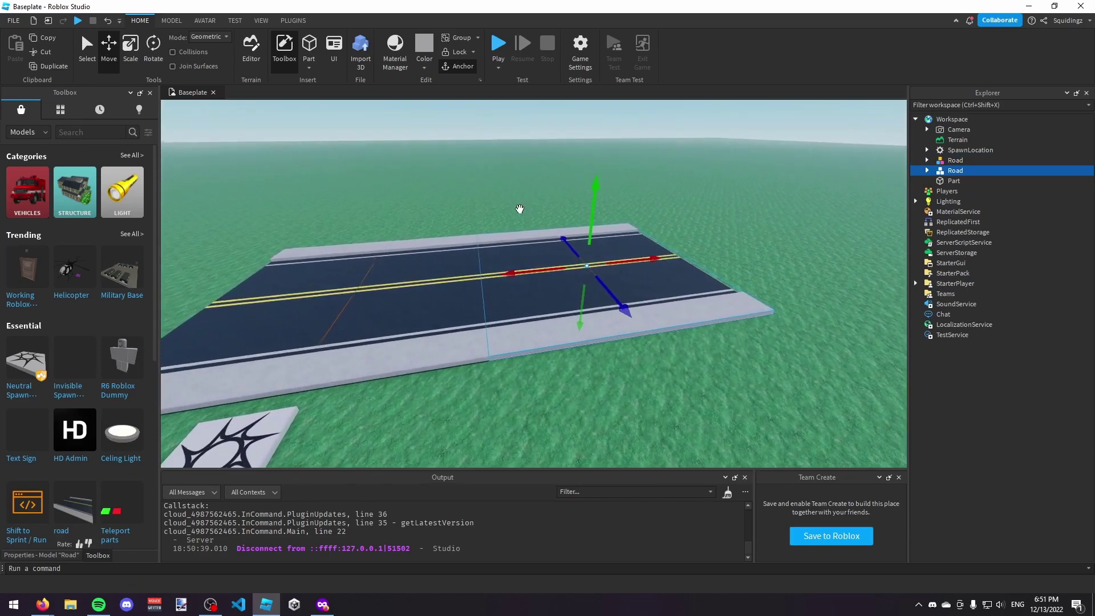
# Add a third road segment by duplicating the second one and aligning it with the road's far end.
pyautogui.moveTo(582, 288); pyautogui.dragTo(611, 301, button='right')
pyautogui.press('s')
pyautogui.scroll(-3, 610, 301)
pyautogui.hotkey('ctrl', 'd')
pyautogui.moveTo(565, 300); pyautogui.dragTo(655, 291)
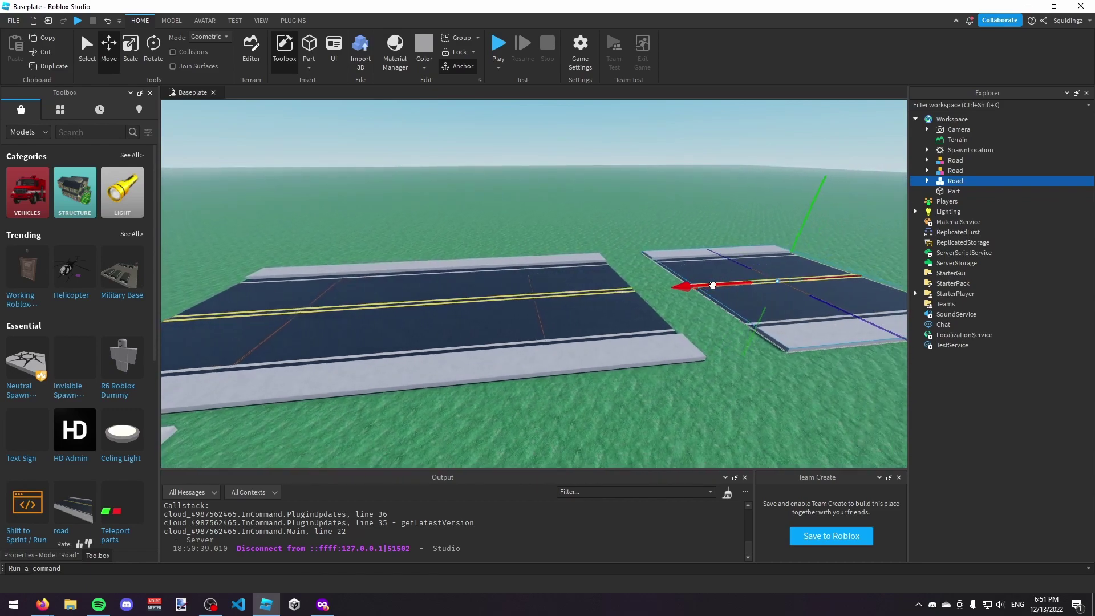
pyautogui.press('s')
# Select all three road segments, duplicate them, and move the copies to continue the road to six segments.
pyautogui.click(633, 235)
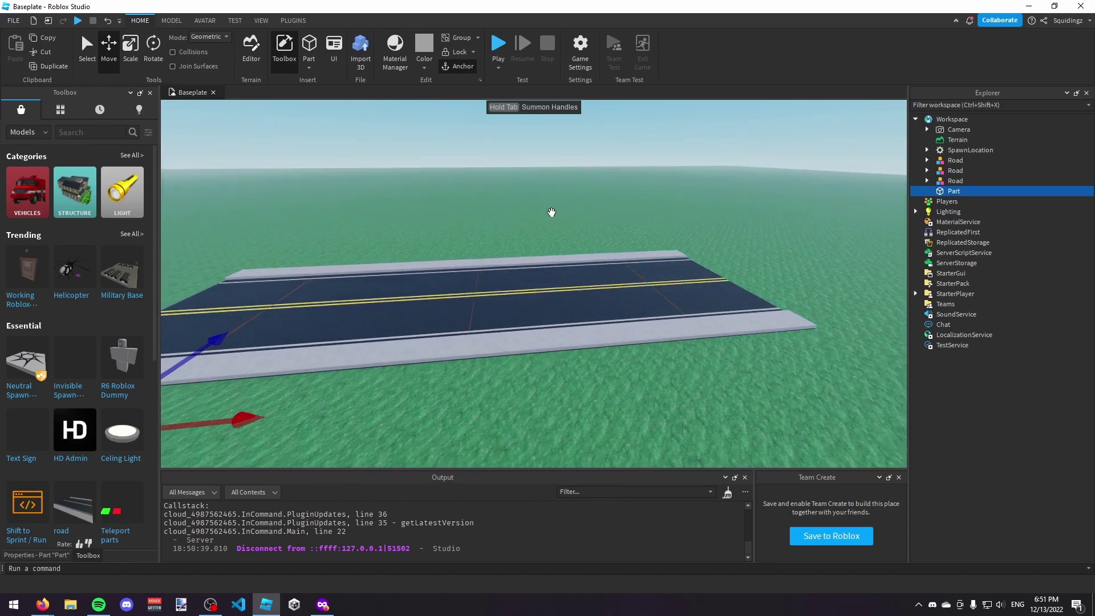
pyautogui.click(381, 291)
pyautogui.keyDown('ctrl'); pyautogui.click(514, 293); pyautogui.keyUp('ctrl')
pyautogui.keyDown('ctrl'); pyautogui.click(625, 293); pyautogui.keyUp('ctrl')
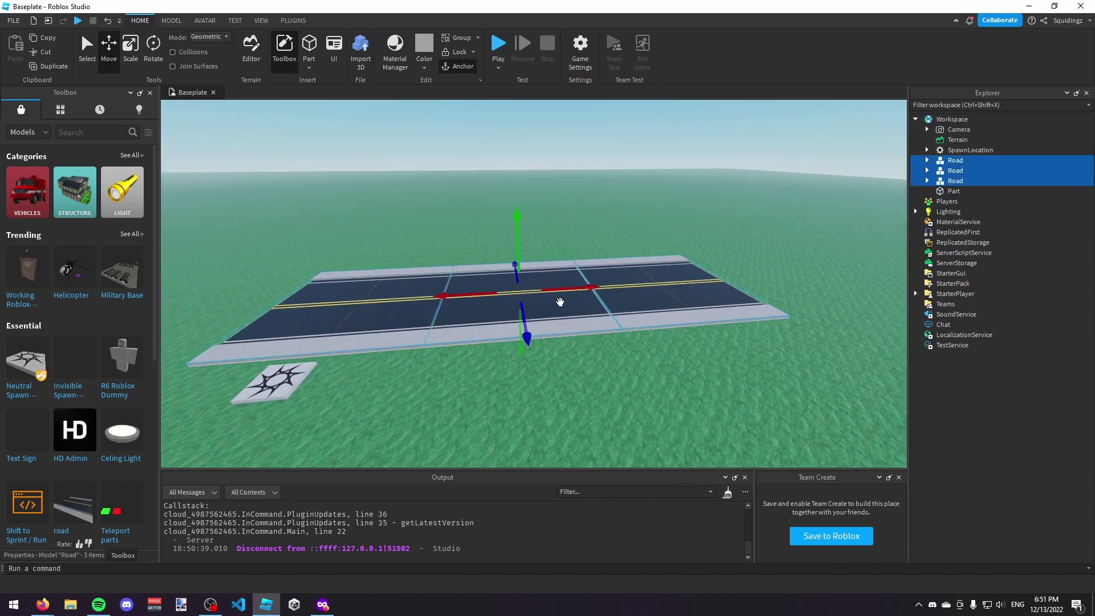
pyautogui.hotkey('ctrl', 'd')
pyautogui.moveTo(572, 289); pyautogui.dragTo(804, 249)
pyautogui.press('d')
pyautogui.scroll(2, 880, 265)
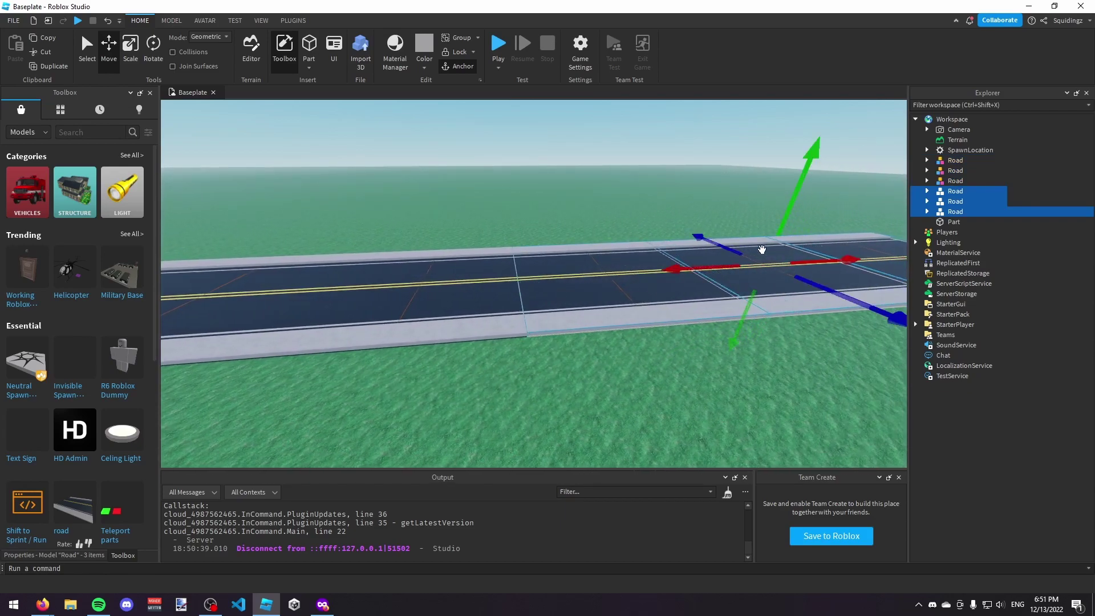
# Deselect the road and insert the Classic House model from the Toolbox's Structure category.
pyautogui.press('s')
pyautogui.click(462, 170)
pyautogui.click(531, 151)
pyautogui.moveTo(531, 150); pyautogui.dragTo(456, 152, button='right')
pyautogui.scroll(-2, 62, 316)
pyautogui.scroll(2, 62, 317)
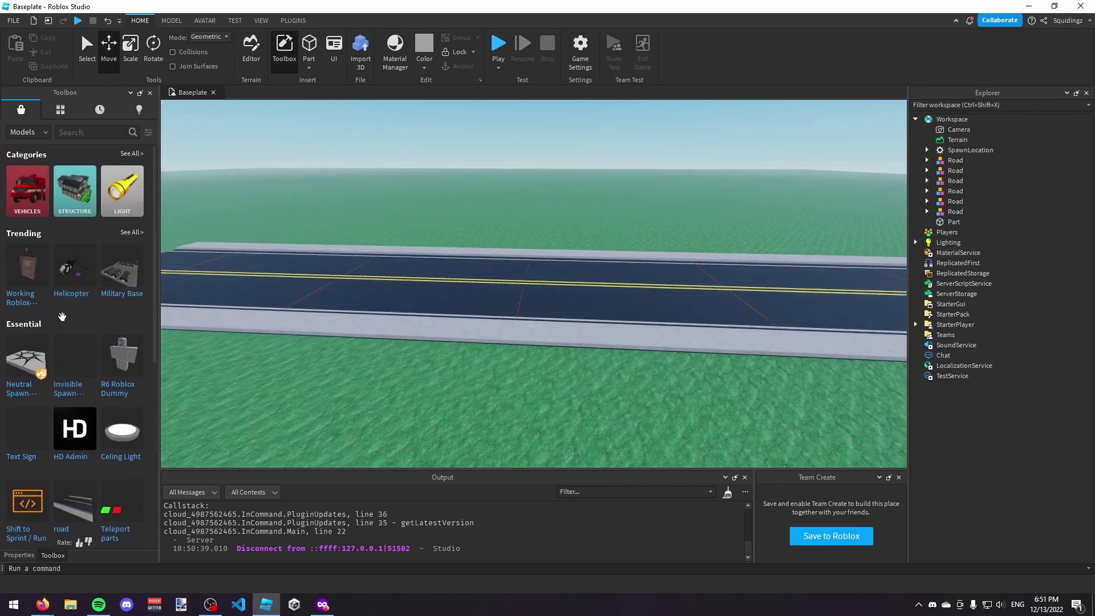
pyautogui.click(74, 191)
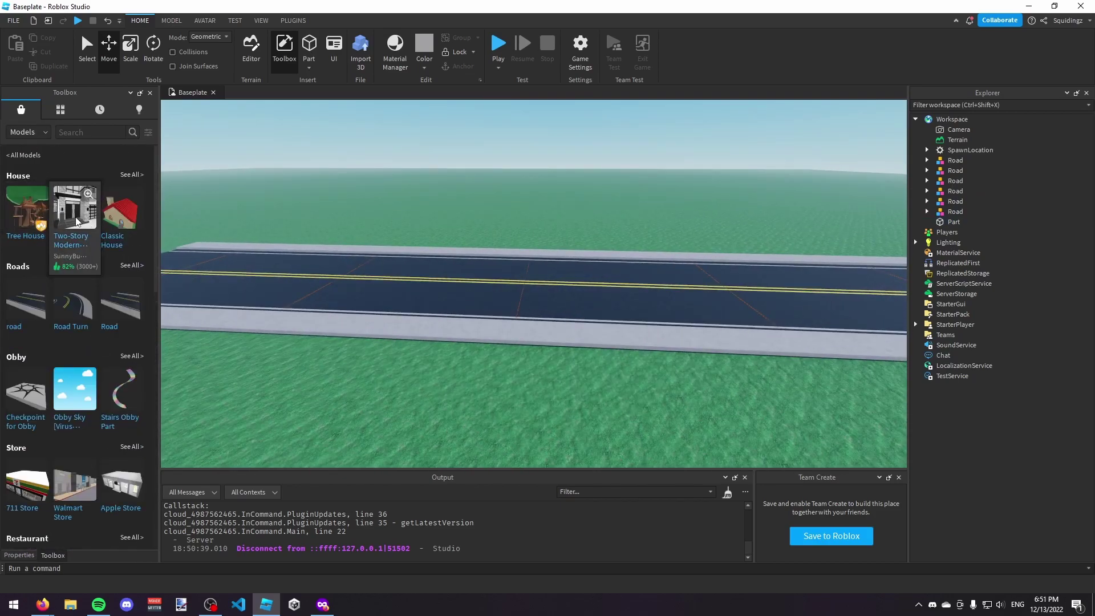
pyautogui.click(126, 226)
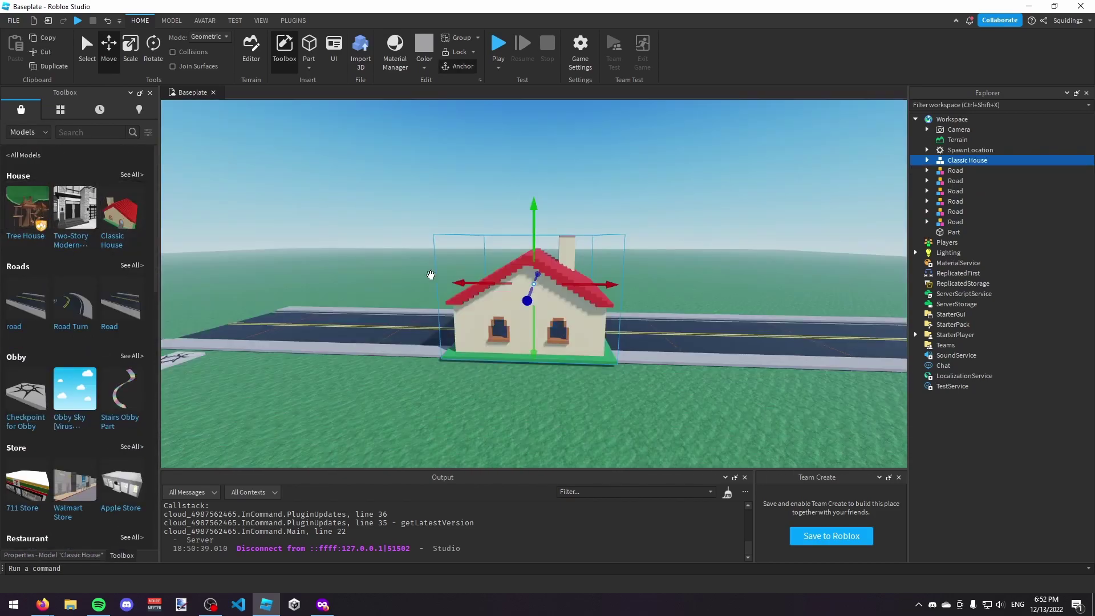
# Position the Classic House on the grass directly beside the road, with its door facing the road.
pyautogui.moveTo(546, 311); pyautogui.dragTo(517, 293, button='right')
pyautogui.press('w')
pyautogui.scroll(-5, 517, 293)
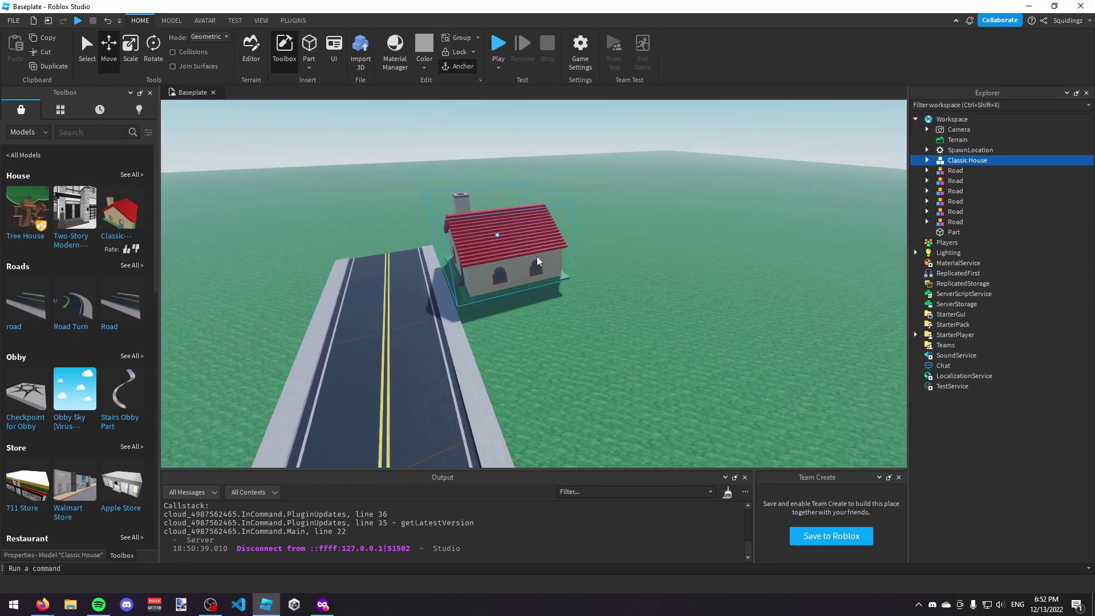
pyautogui.press('w')
pyautogui.press('a')
pyautogui.moveTo(416, 234); pyautogui.dragTo(434, 231, button='right')
pyautogui.press('s')
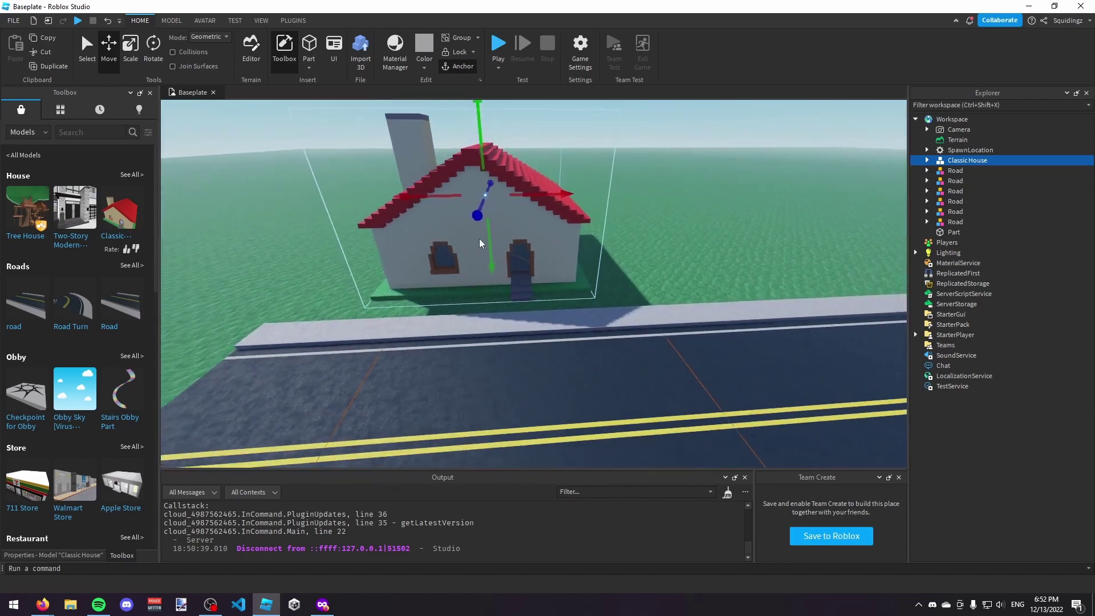
# Duplicate the Classic House three times, spacing the copies along the same side of the road to form a row of four.
pyautogui.hotkey('ctrl', 'd')
pyautogui.moveTo(534, 200); pyautogui.dragTo(812, 191)
pyautogui.scroll(2, 682, 197)
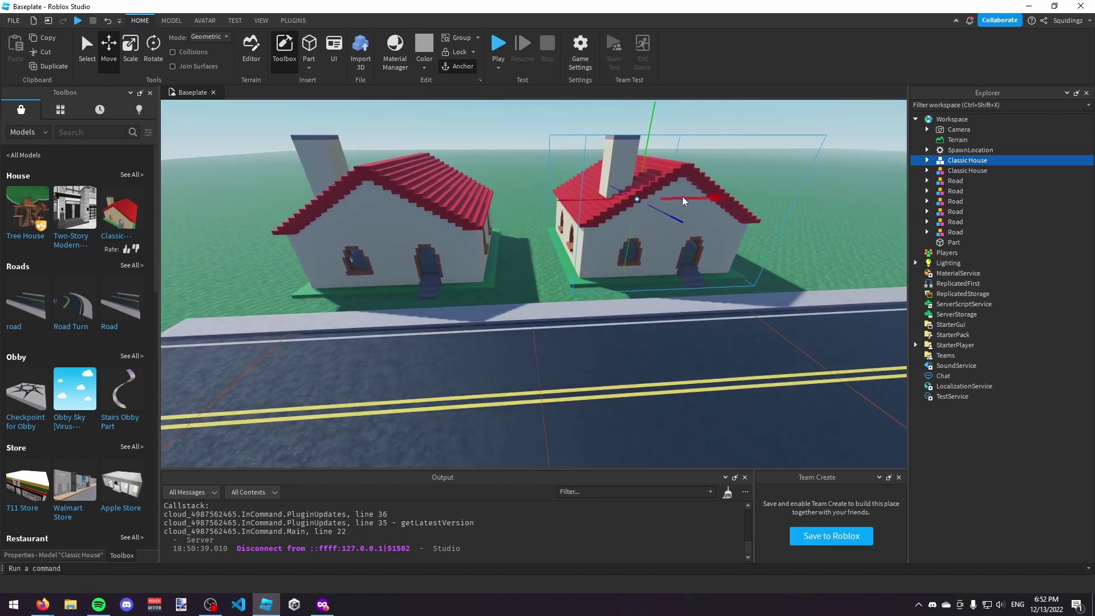
pyautogui.scroll(1, 682, 196)
pyautogui.hotkey('ctrl', 'd')
pyautogui.scroll(2, 806, 193)
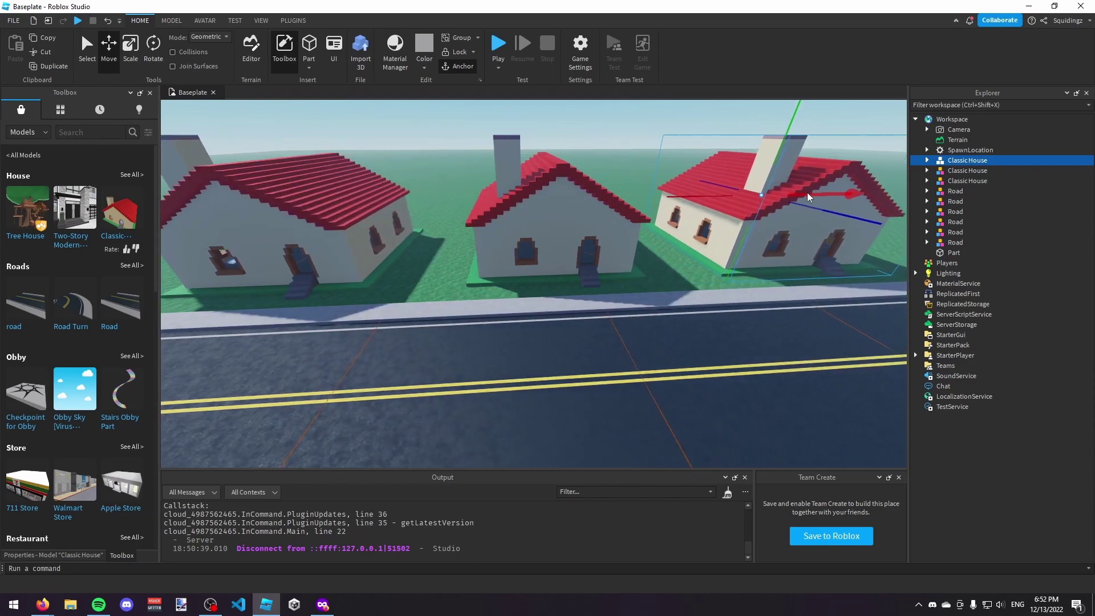
pyautogui.scroll(-6, 808, 197)
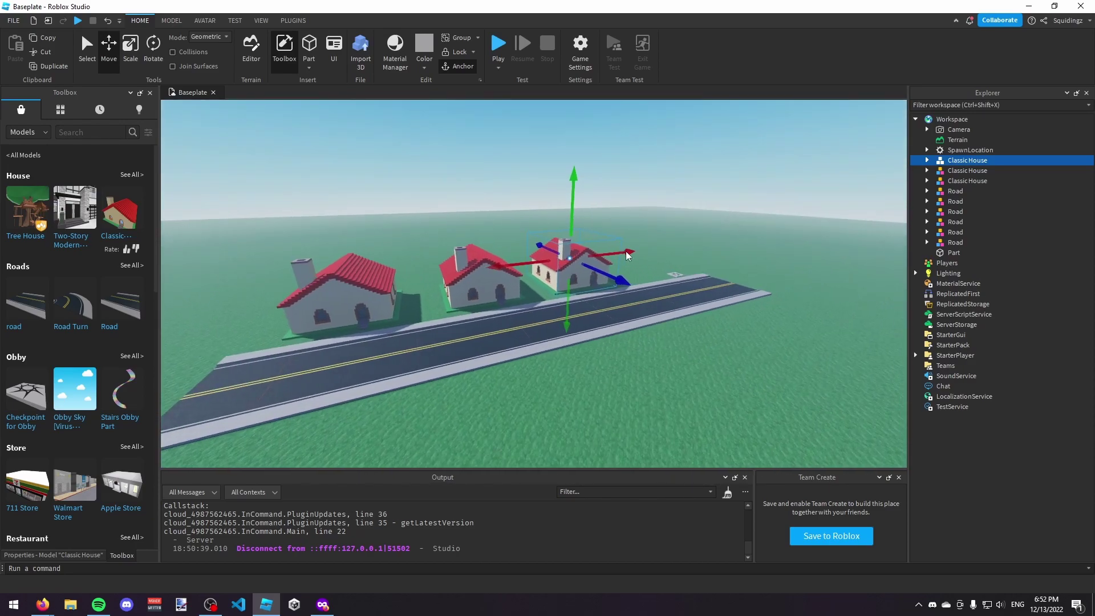
pyautogui.hotkey('ctrl', 'd')
pyautogui.moveTo(627, 255); pyautogui.dragTo(690, 247)
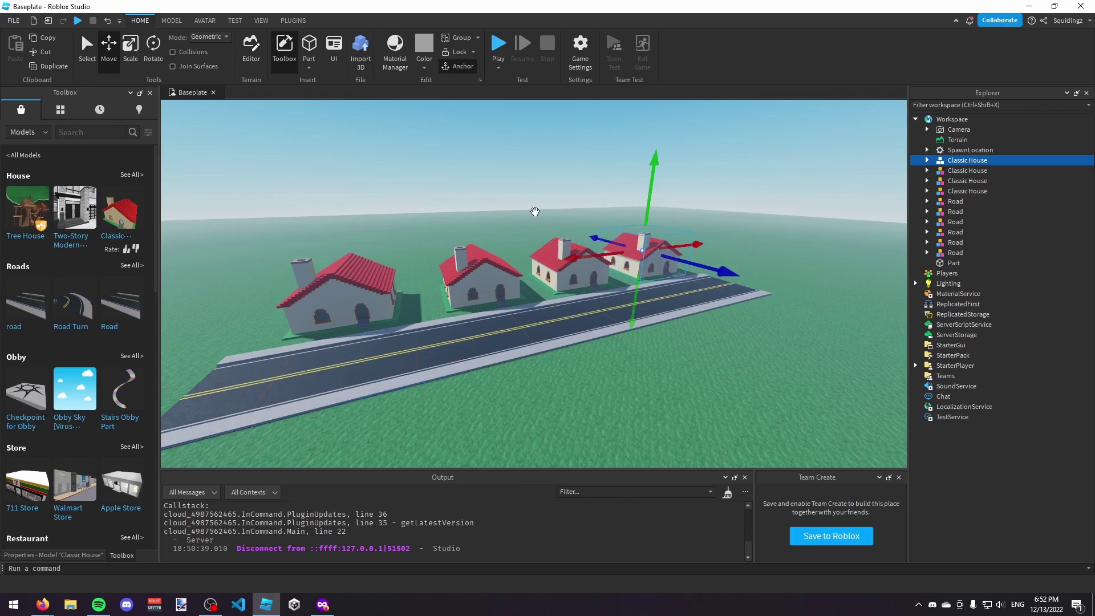
# Select all four Classic Houses, duplicate them, and move the copies across to the opposite side of the road.
pyautogui.keyDown('ctrl'); pyautogui.click(549, 274); pyautogui.keyUp('ctrl')
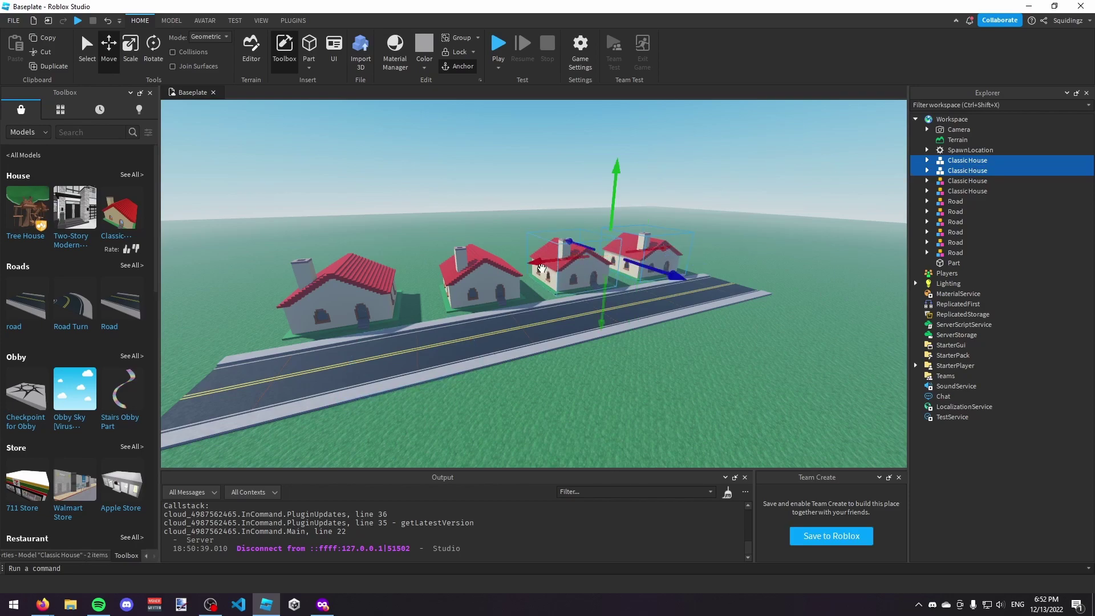
pyautogui.keyDown('ctrl'); pyautogui.click(480, 263); pyautogui.keyUp('ctrl')
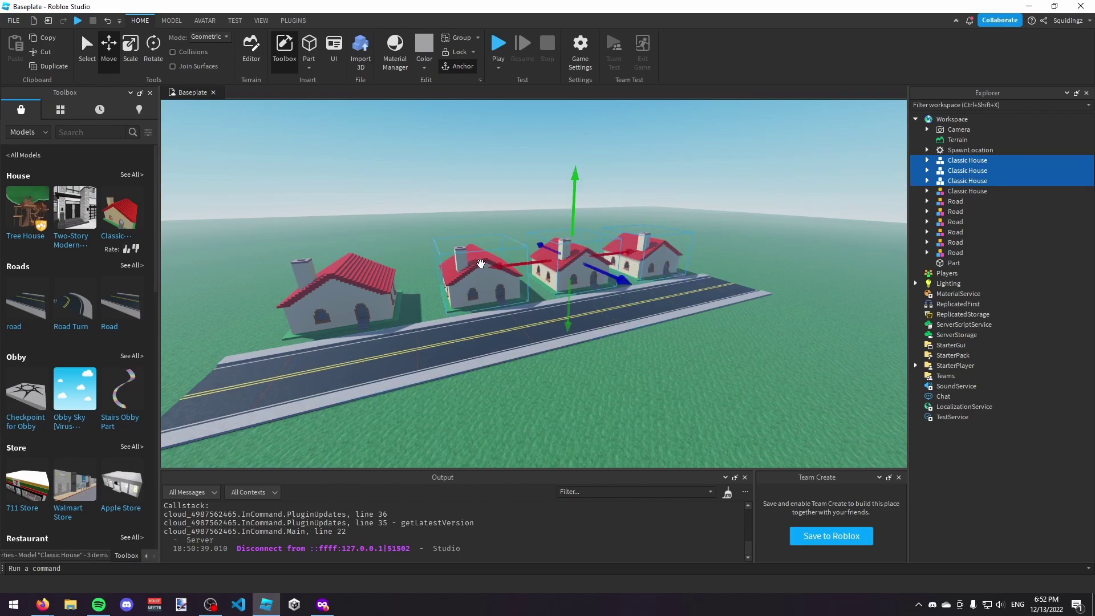
pyautogui.keyDown('ctrl'); pyautogui.click(349, 293); pyautogui.keyUp('ctrl')
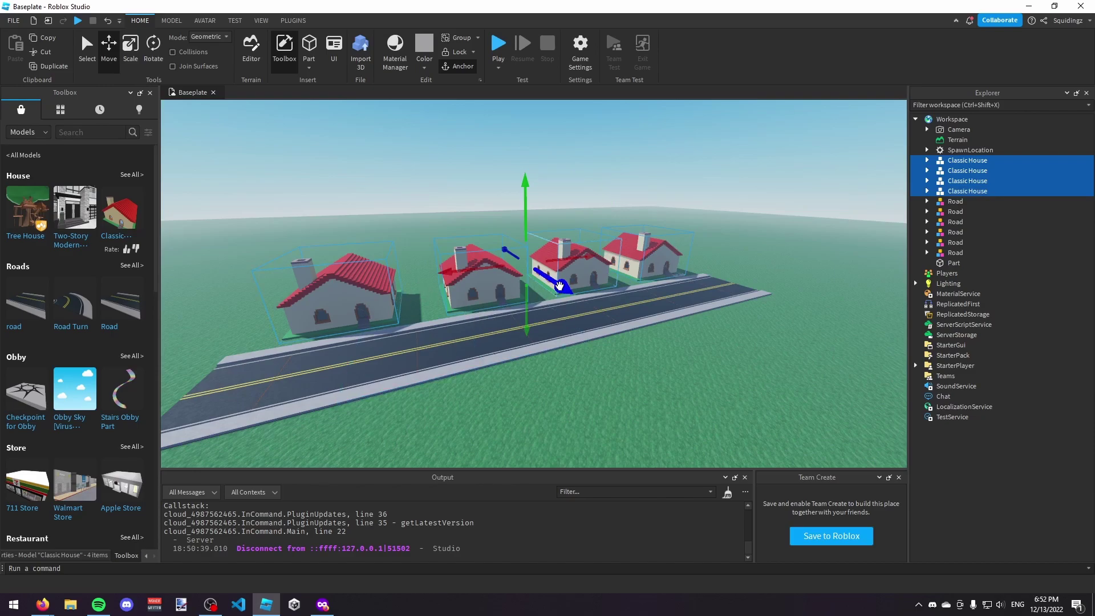
pyautogui.hotkey('ctrl', 'd')
pyautogui.moveTo(551, 278); pyautogui.dragTo(756, 392)
# Rotate the four duplicated houses together so their doors face the road.
pyautogui.press('a')
pyautogui.moveTo(556, 314); pyautogui.dragTo(512, 414, button='right')
pyautogui.hotkey('ctrl', '4')
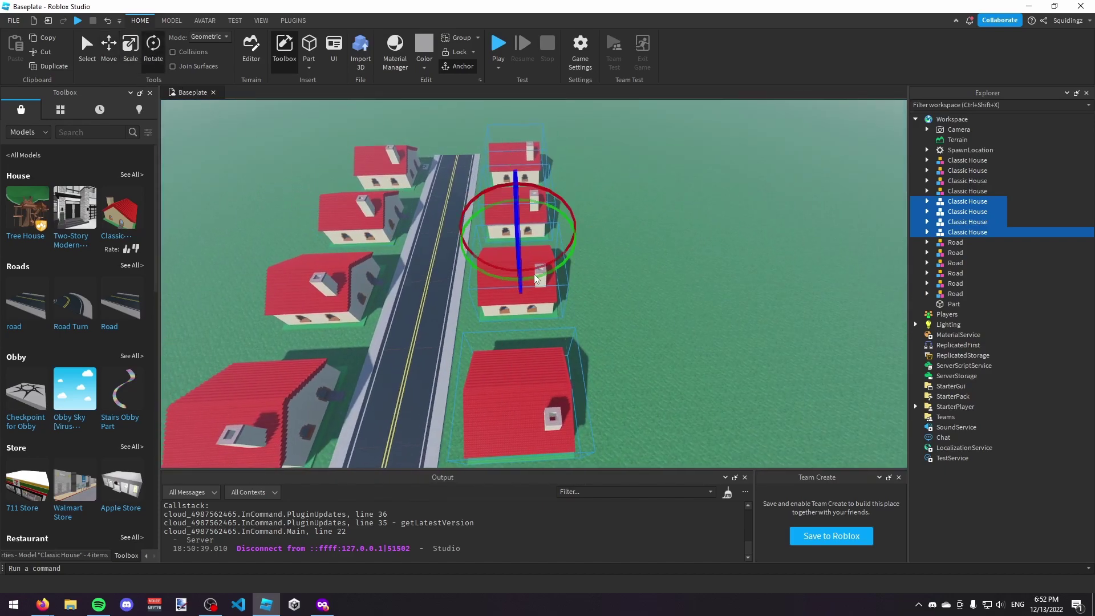
pyautogui.moveTo(536, 278); pyautogui.dragTo(621, 207)
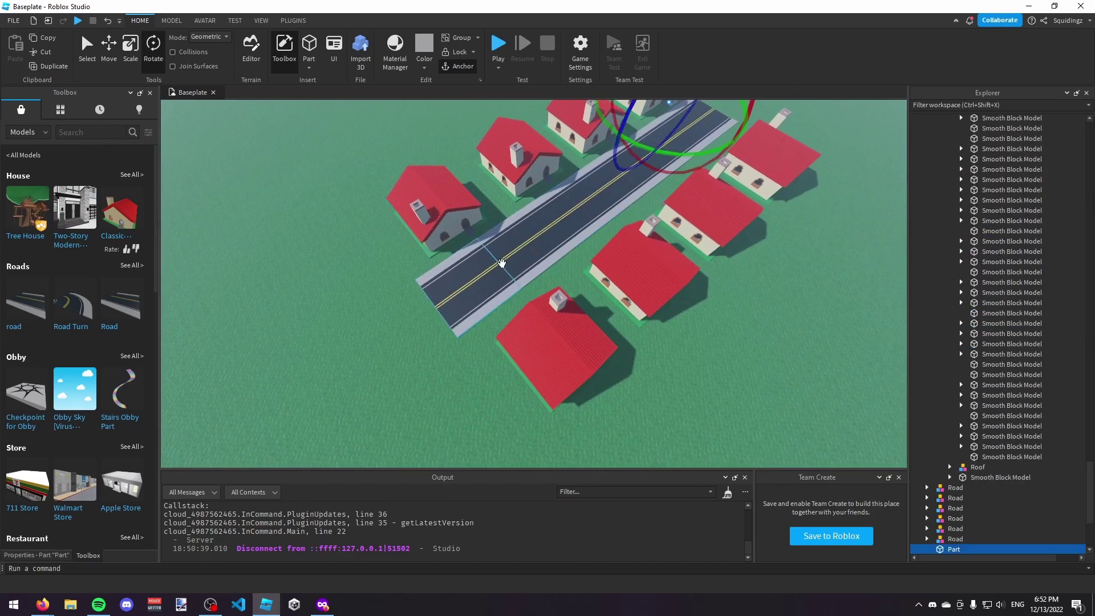
# Examine the two rows of houses and the road from above and at street level.
pyautogui.moveTo(502, 262); pyautogui.dragTo(504, 250, button='right')
pyautogui.press('w')
pyautogui.click(519, 162)
pyautogui.moveTo(519, 163); pyautogui.dragTo(523, 162, button='right')
pyautogui.press('s')
pyautogui.moveTo(531, 289); pyautogui.dragTo(554, 226, button='right')
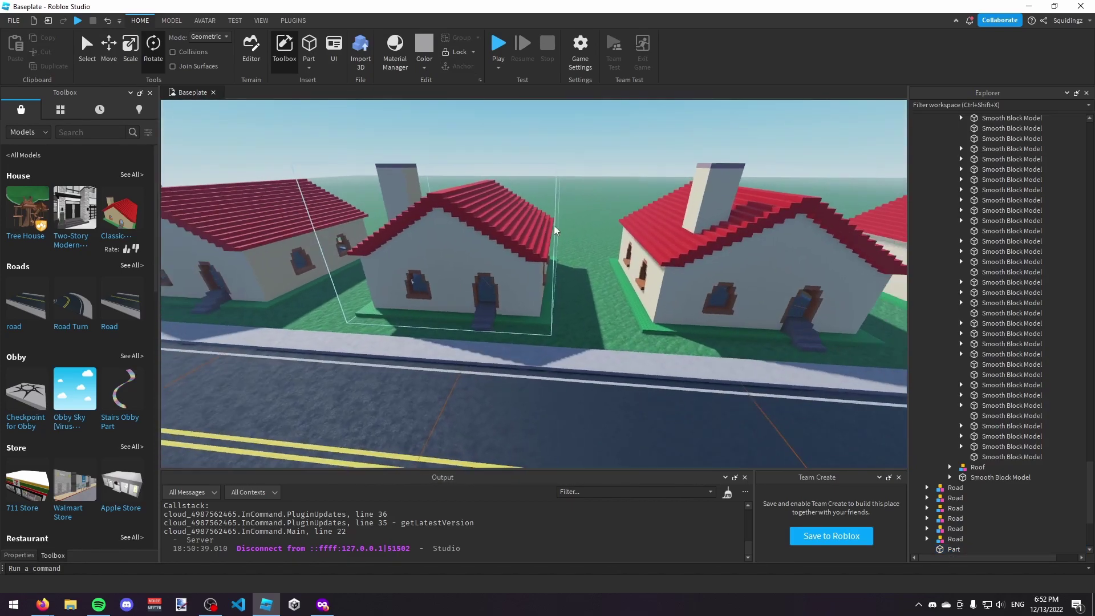
pyautogui.moveTo(621, 154); pyautogui.dragTo(625, 154, button='right')
pyautogui.moveTo(707, 261); pyautogui.dragTo(707, 261, button='right')
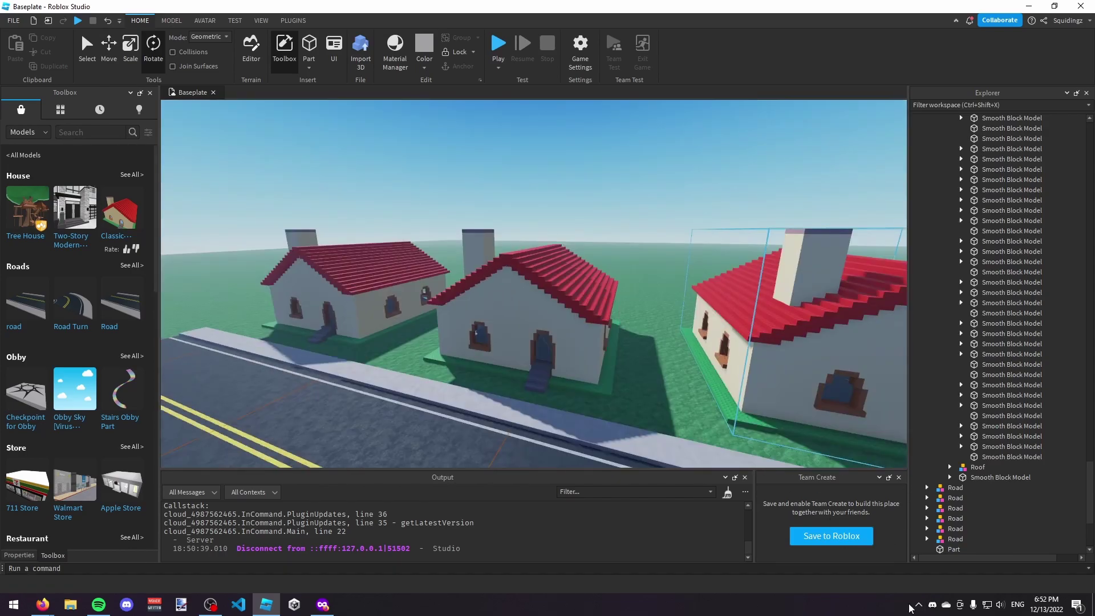
pyautogui.click(917, 606)
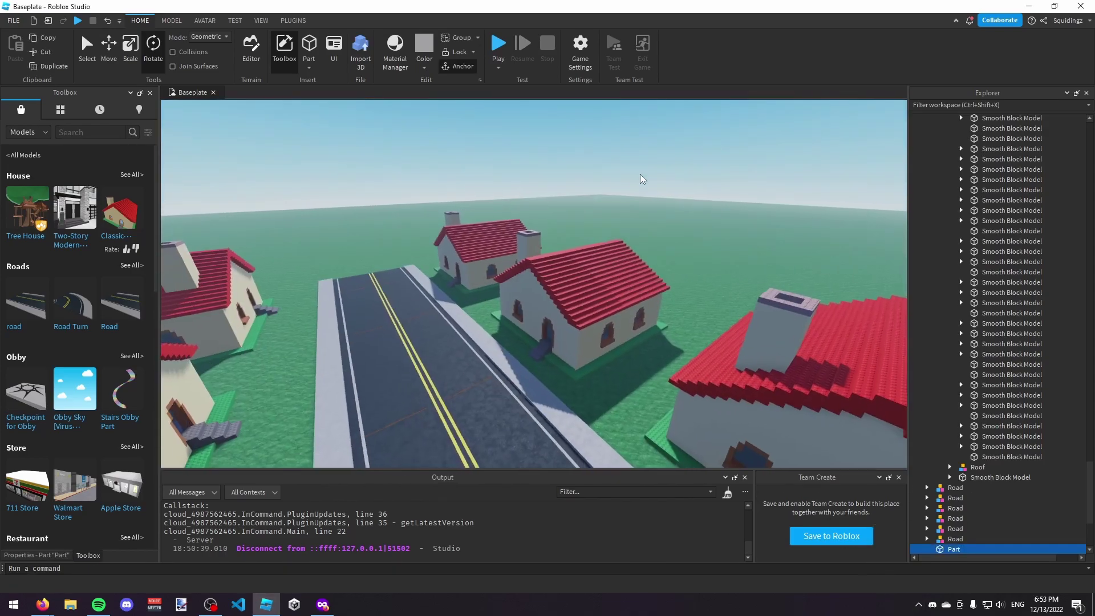
pyautogui.moveTo(640, 174); pyautogui.dragTo(641, 175, button='right')
pyautogui.press('s')
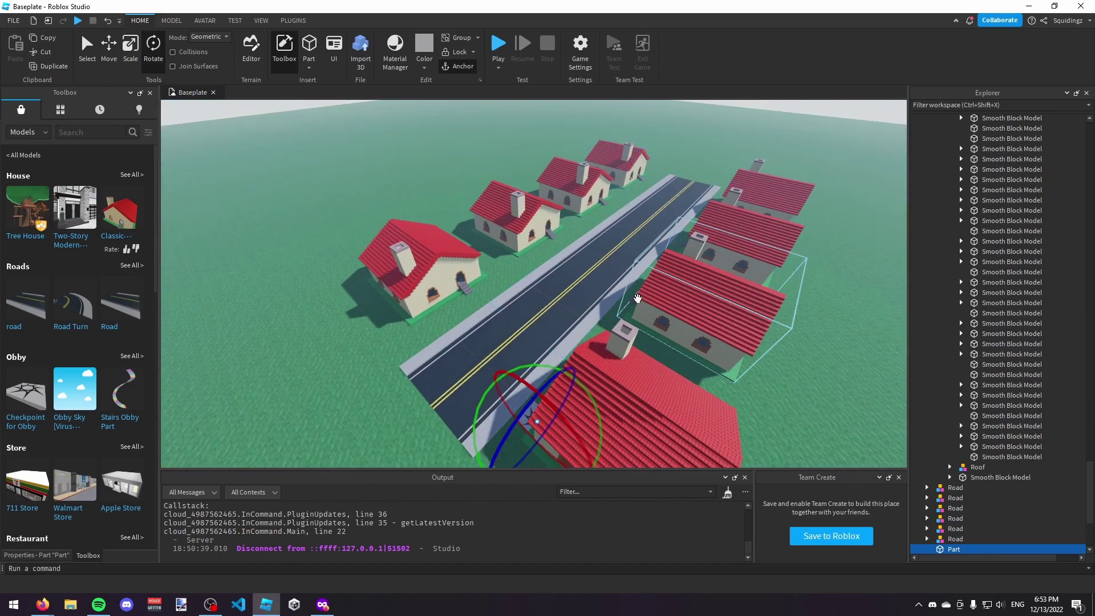
pyautogui.moveTo(567, 259); pyautogui.dragTo(564, 260, button='right')
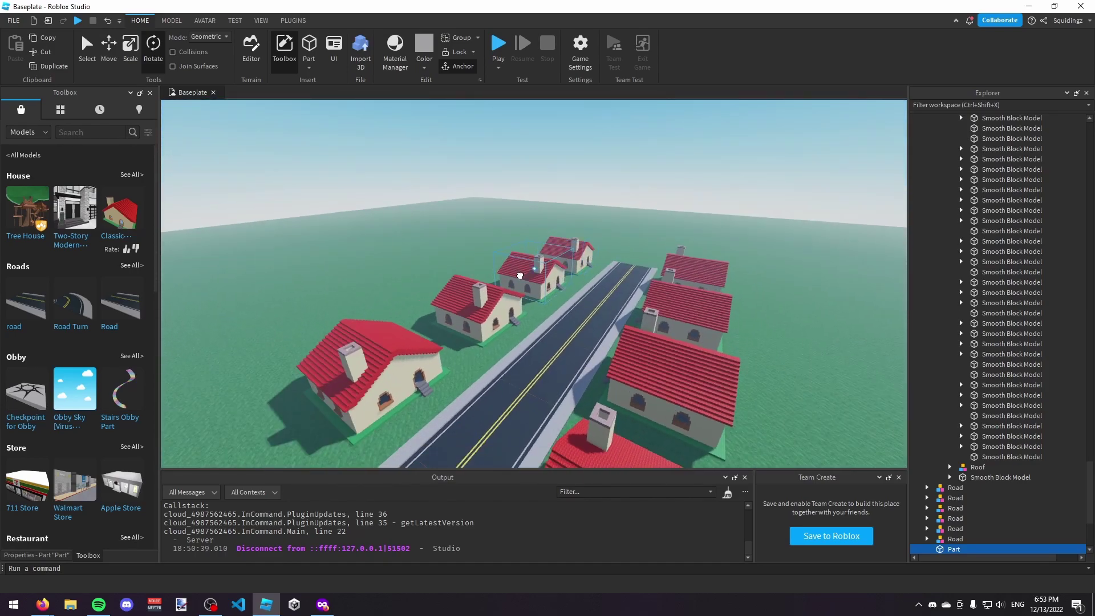
pyautogui.click(519, 276)
pyautogui.click(591, 322)
pyautogui.moveTo(257, 245); pyautogui.dragTo(261, 245, button='right')
pyautogui.moveTo(391, 202); pyautogui.dragTo(390, 203, button='right')
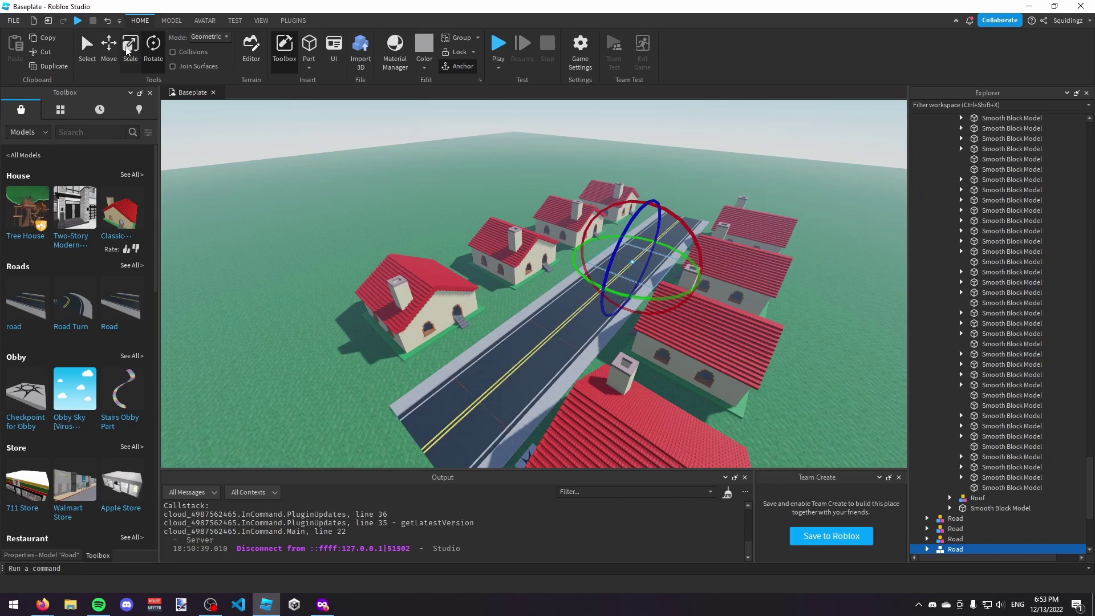
# Switch to the Move tool and deselect everything in the scene.
pyautogui.click(108, 45)
pyautogui.click(388, 169)
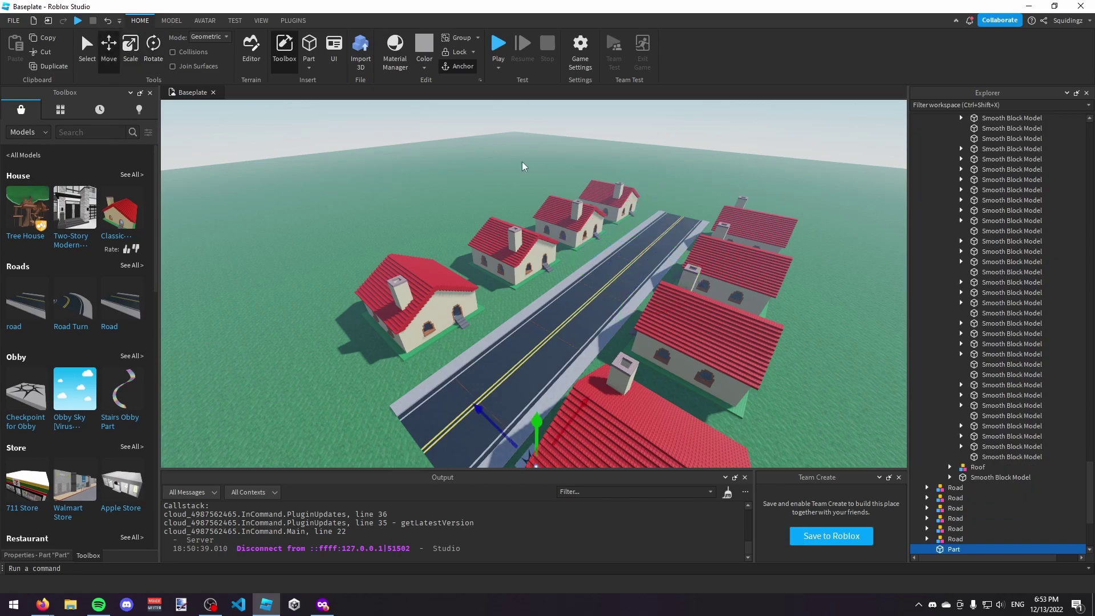
pyautogui.click(414, 121)
# Open the Game Settings and start saving the place to Roblox as a new game.
pyautogui.click(580, 49)
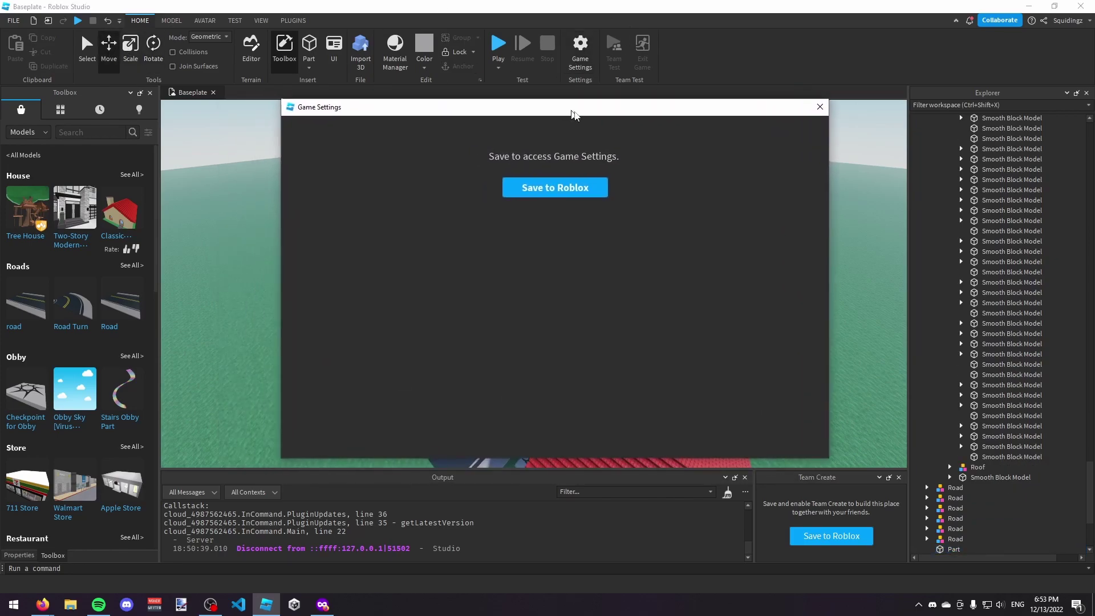
pyautogui.moveTo(573, 114); pyautogui.dragTo(586, 122)
pyautogui.click(552, 201)
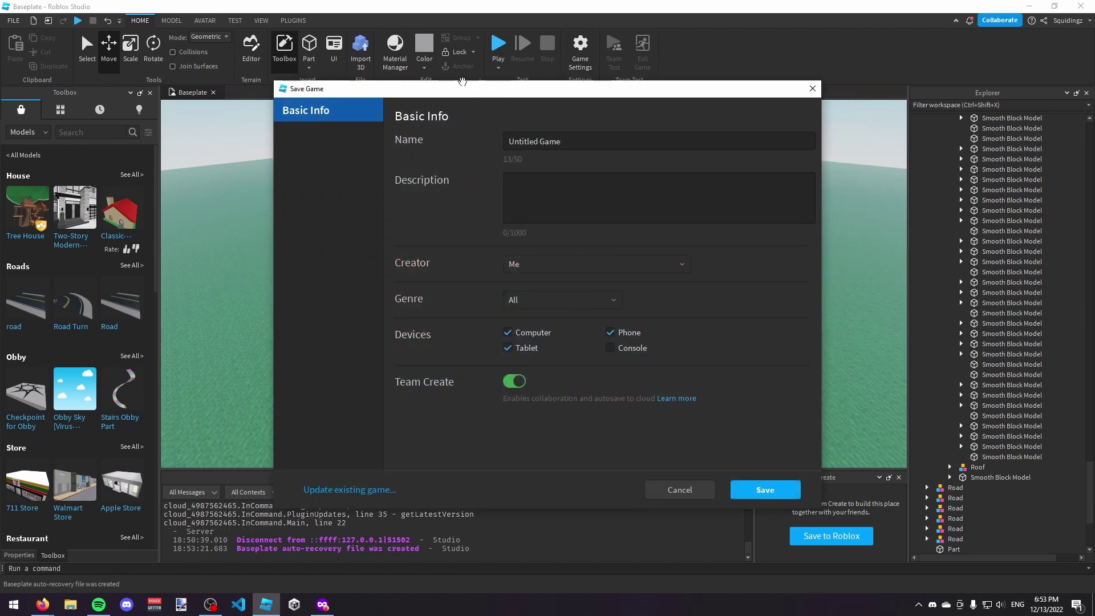
pyautogui.moveTo(462, 81); pyautogui.dragTo(495, 89)
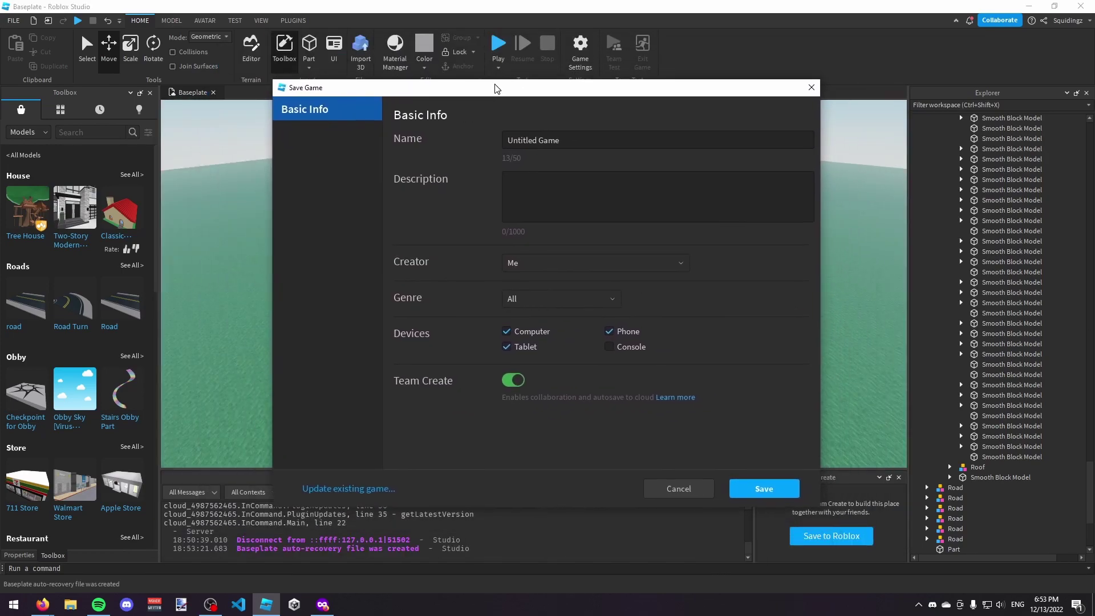
# Name the game "my cool game (tutorial)" and enter the description "this is my first game".
pyautogui.press('BackSpace')
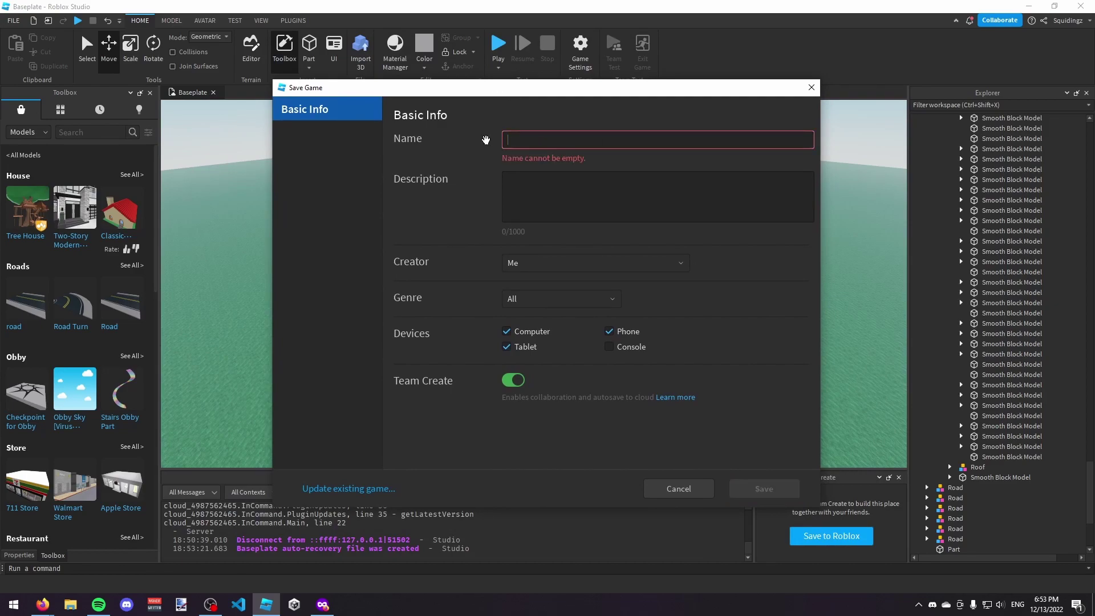
pyautogui.write('my cool game (tutorial')
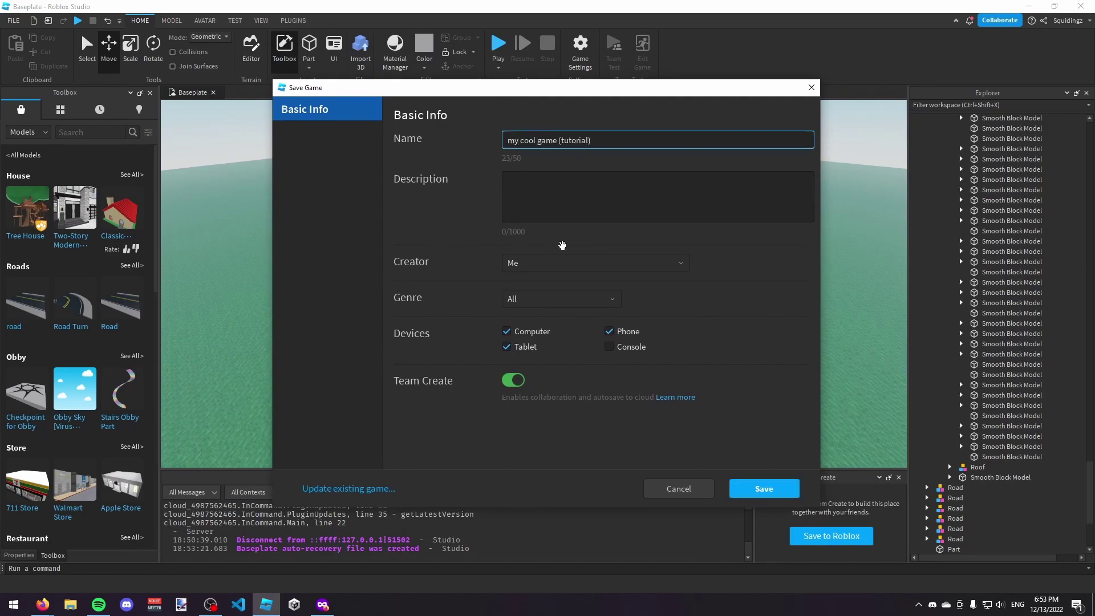
pyautogui.press('Tab')
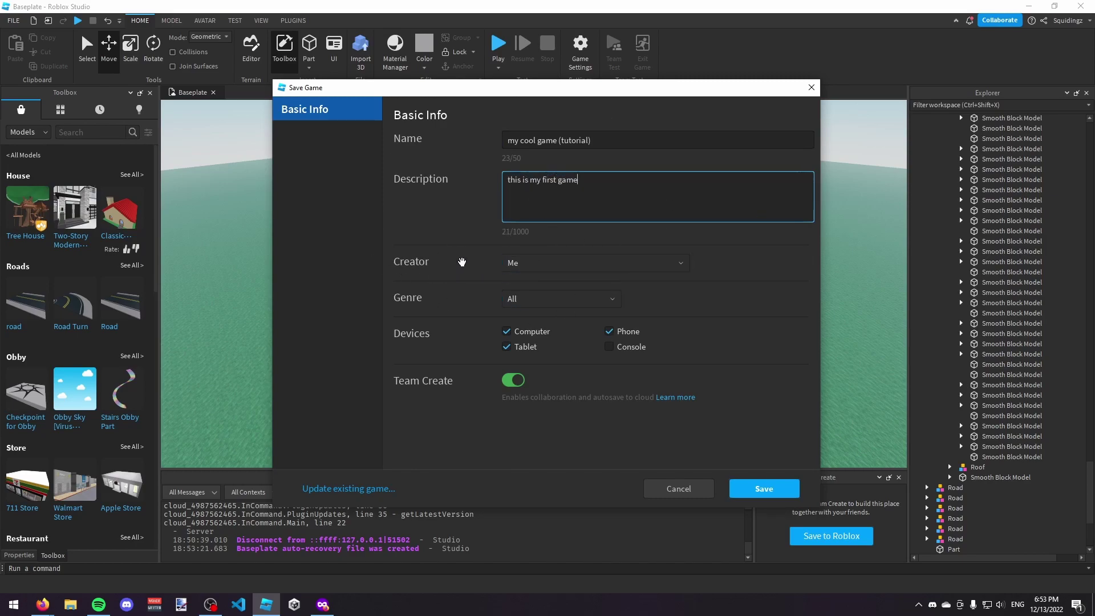
# Save the game to Roblox with Me as the creator and Team Create turned off.
pyautogui.click(536, 263)
pyautogui.click(461, 251)
pyautogui.click(538, 264)
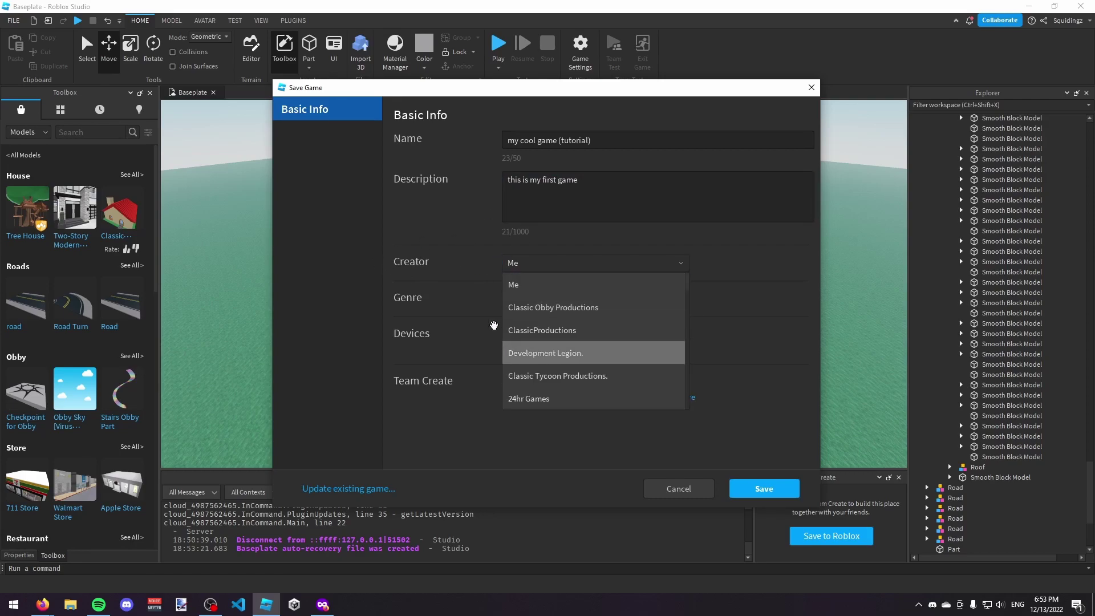
pyautogui.click(433, 268)
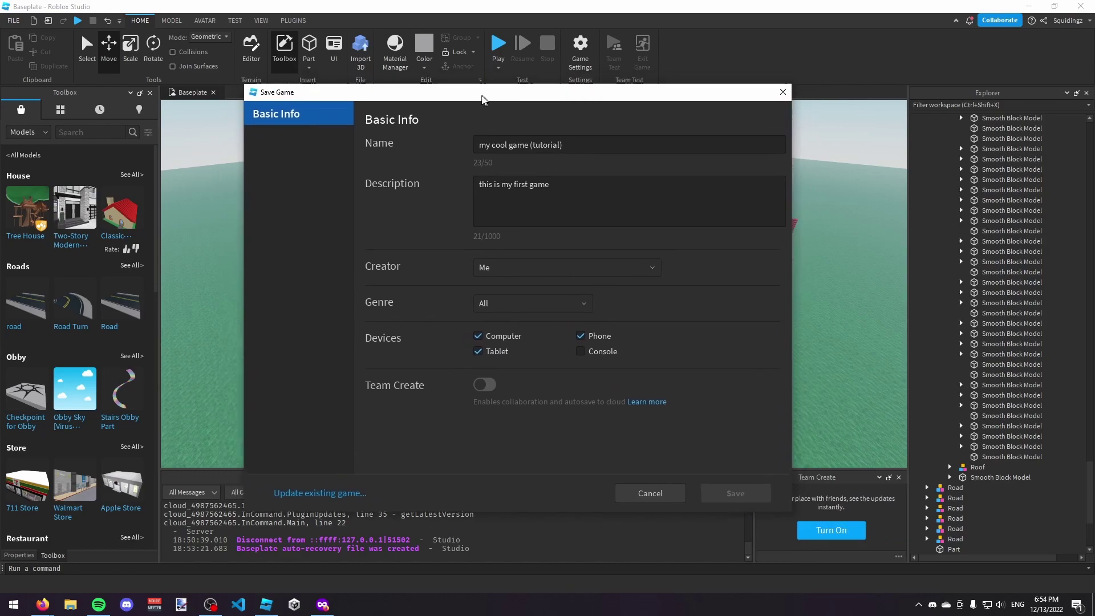
pyautogui.click(535, 474)
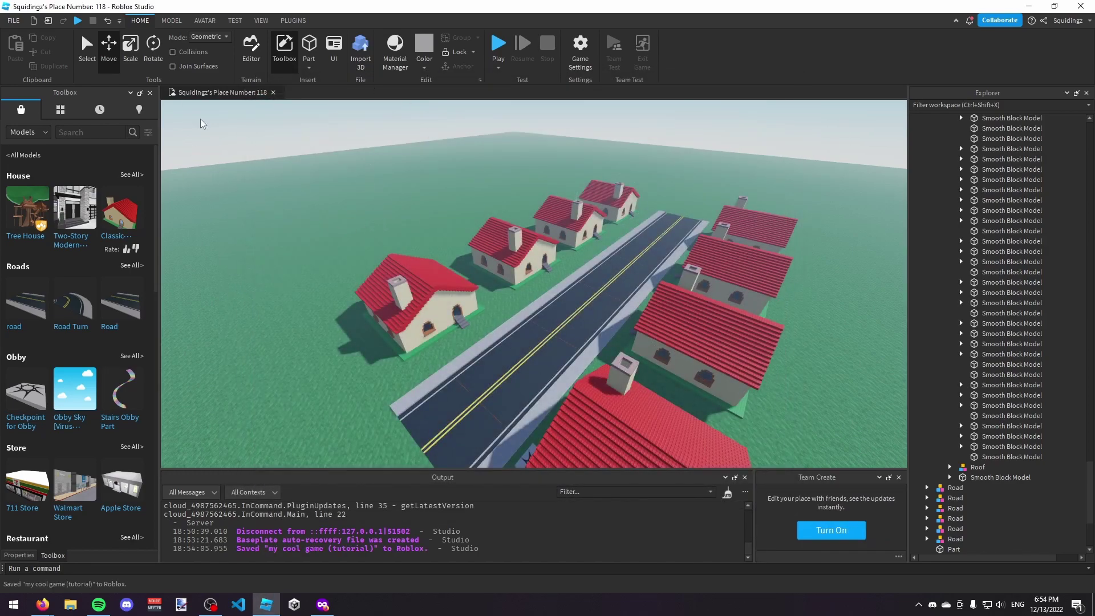
# Publish the saved game to Roblox and check the publishing message in the output log.
pyautogui.click(13, 21)
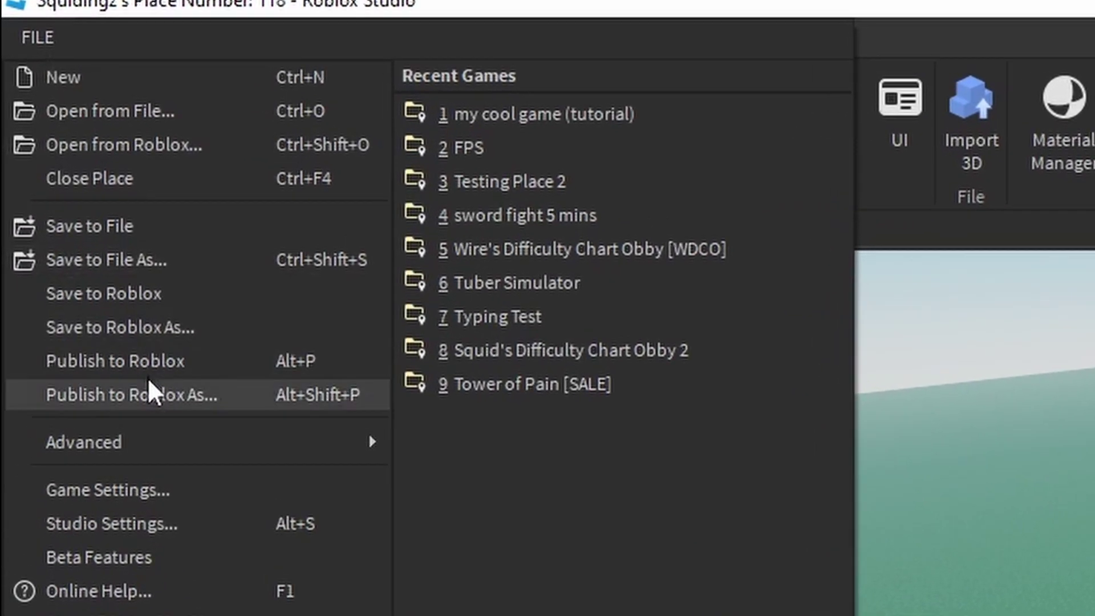
pyautogui.click(128, 368)
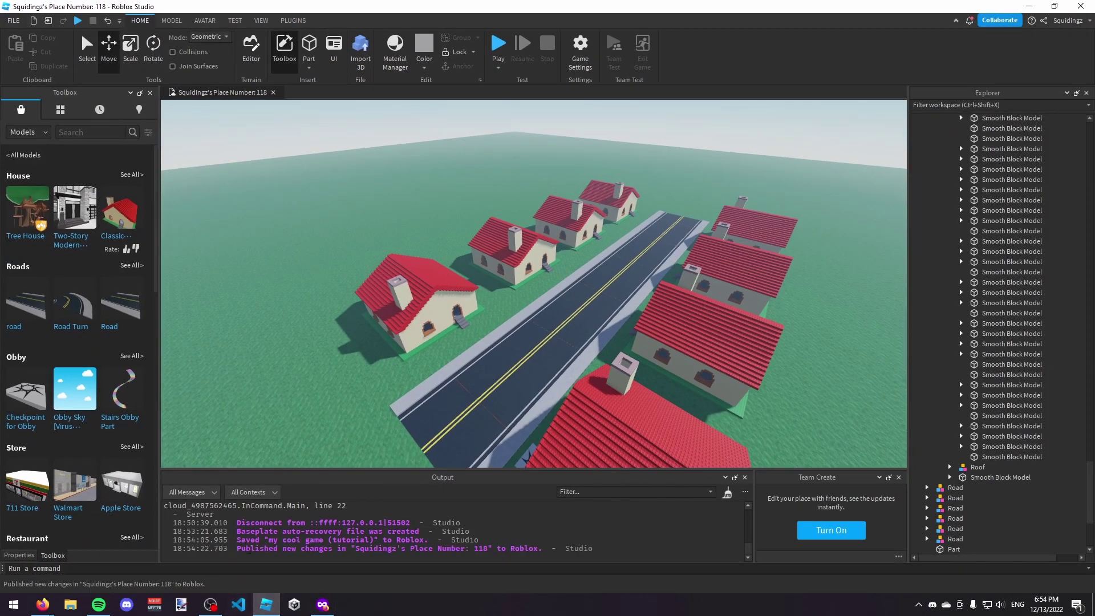
pyautogui.moveTo(237, 549); pyautogui.dragTo(312, 549)
pyautogui.click(313, 548)
pyautogui.moveTo(340, 308); pyautogui.dragTo(356, 299, button='right')
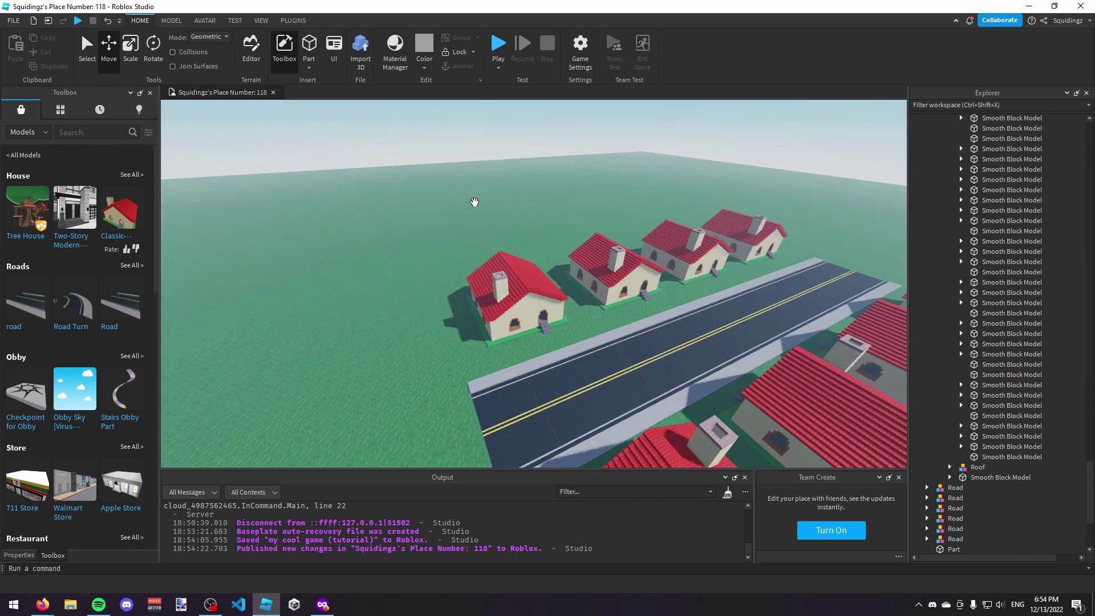
# Set the game's playability permission to Public in the Game Settings and save the change.
pyautogui.click(572, 50)
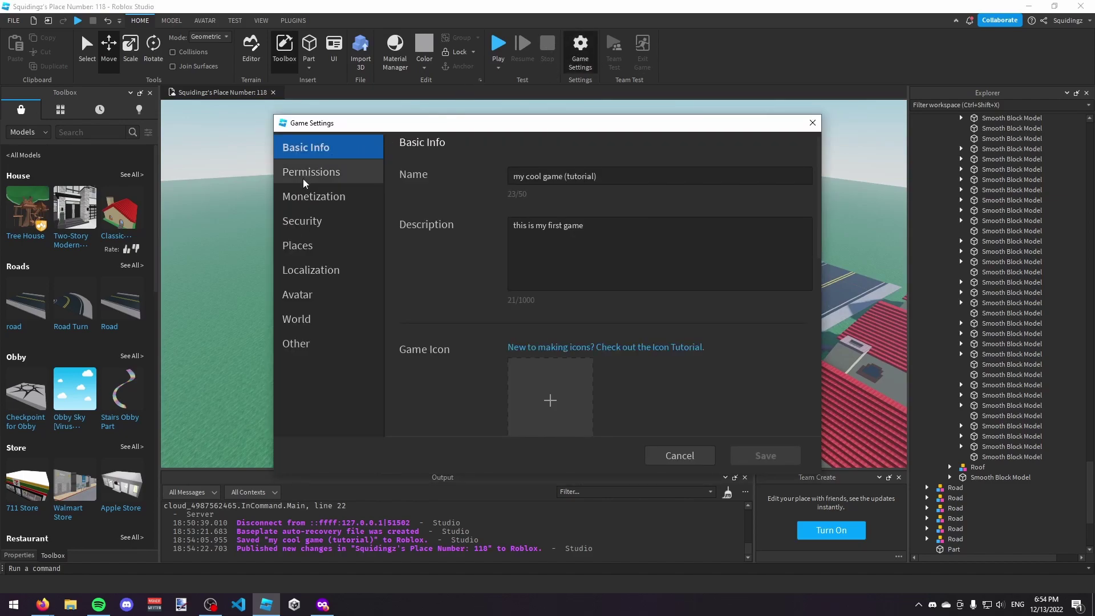
pyautogui.click(328, 174)
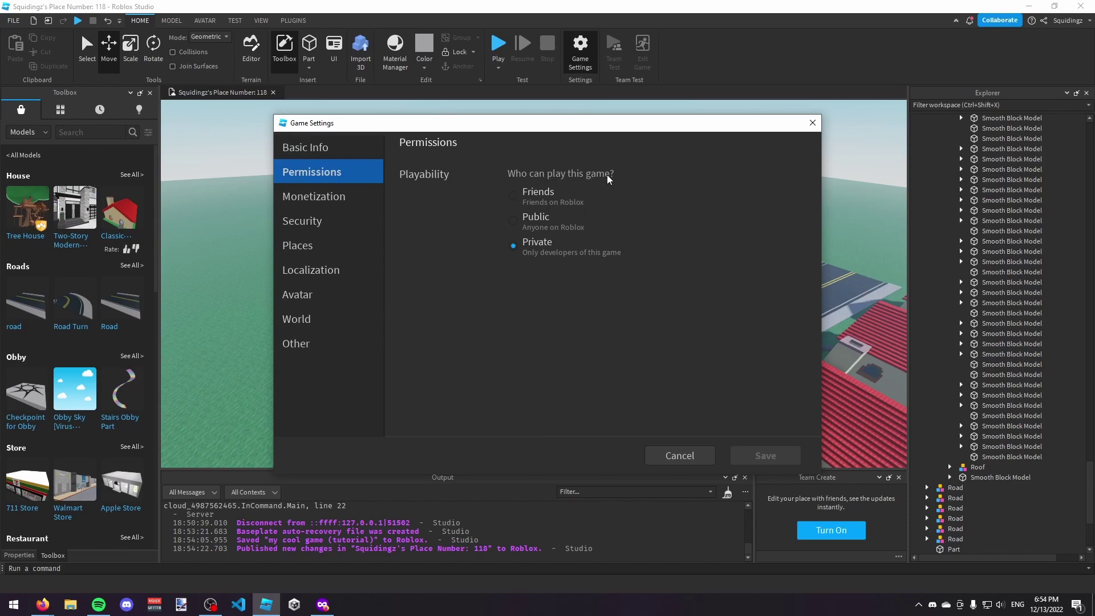
pyautogui.click(519, 203)
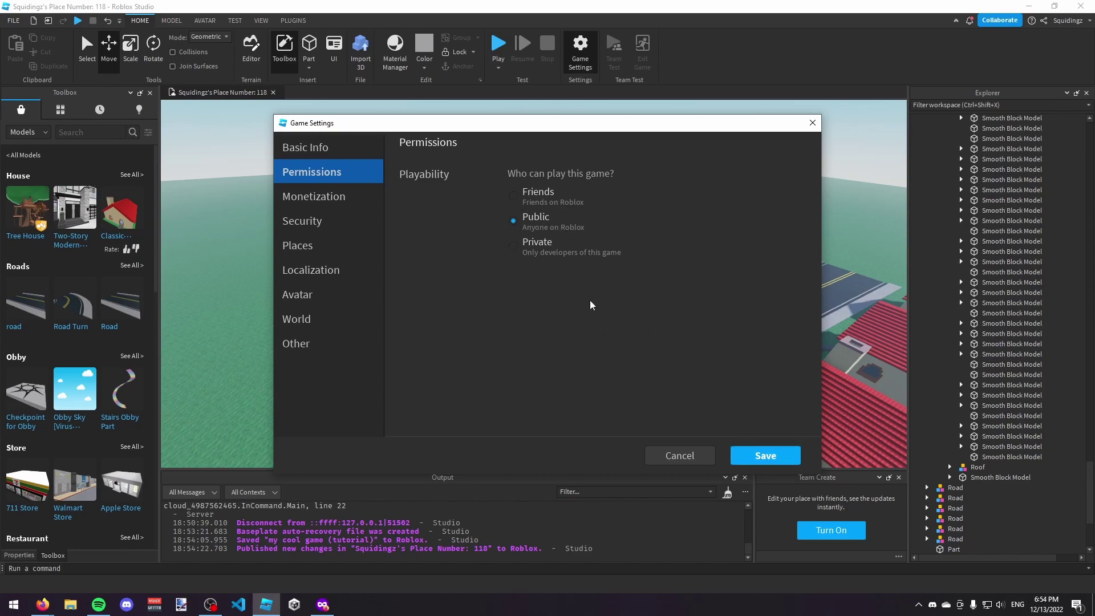
pyautogui.click(752, 463)
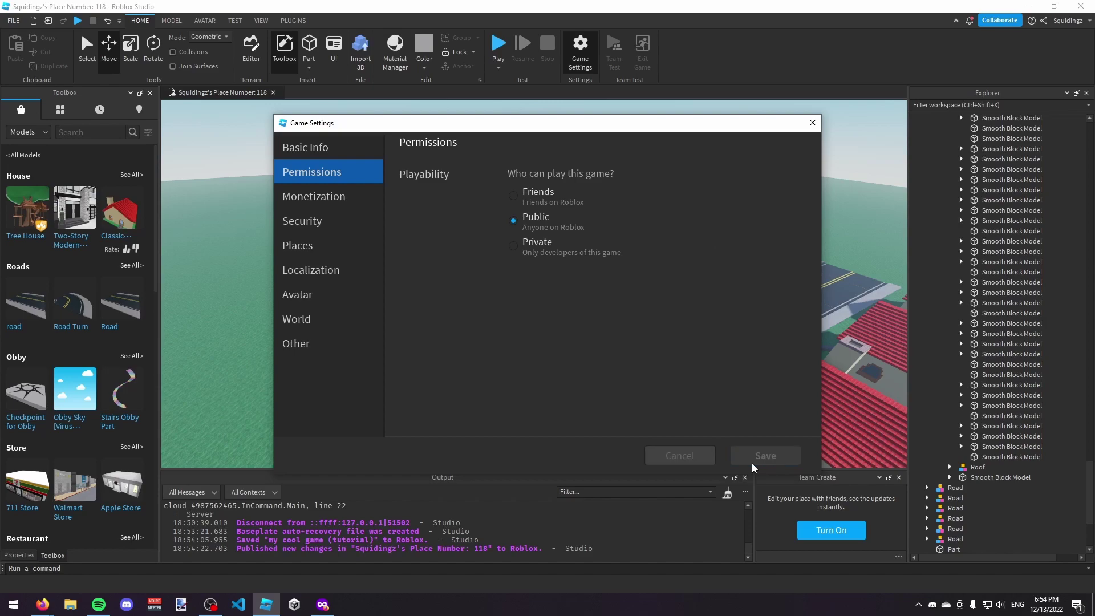
pyautogui.moveTo(557, 197); pyautogui.dragTo(556, 193, button='right')
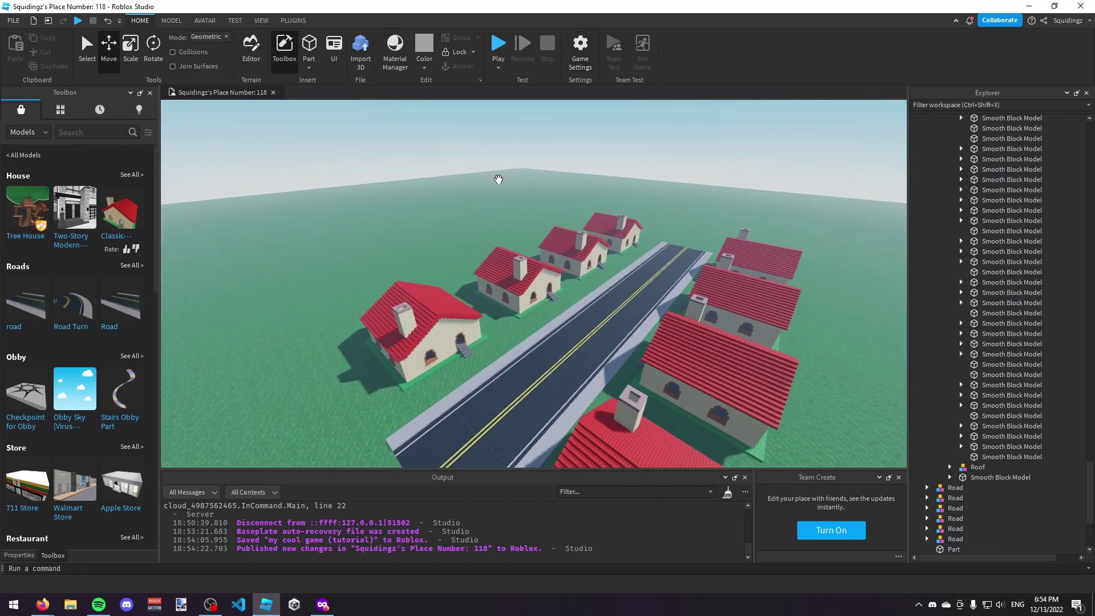
# Switch to the web browser and open the Create page on the Roblox website, listing your own experiences.
pyautogui.hotkey('alt', 'Tab')
pyautogui.click(503, 262)
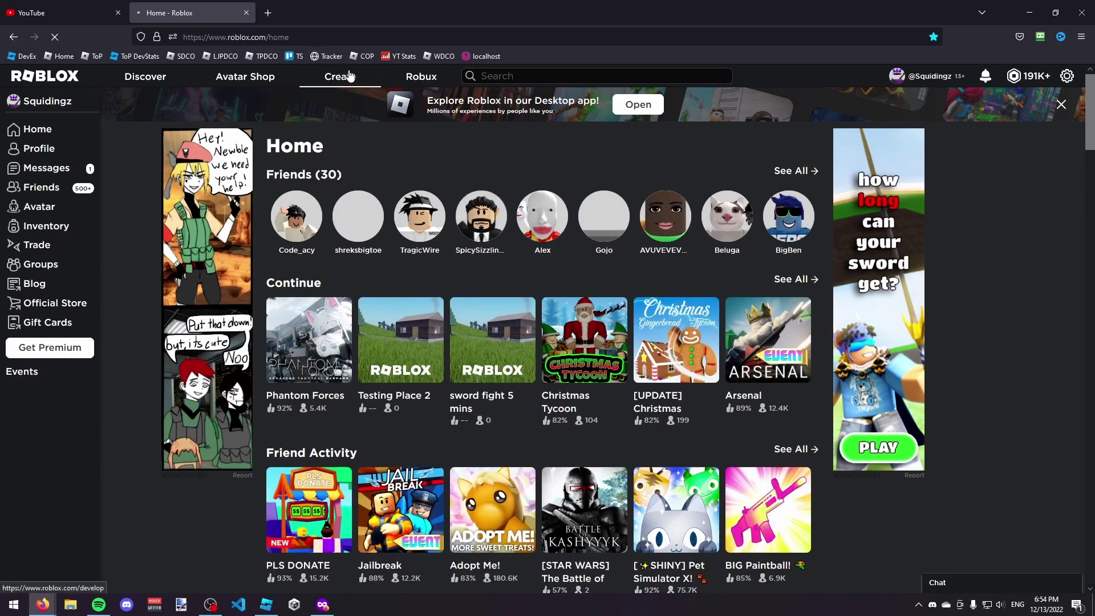
pyautogui.click(348, 75)
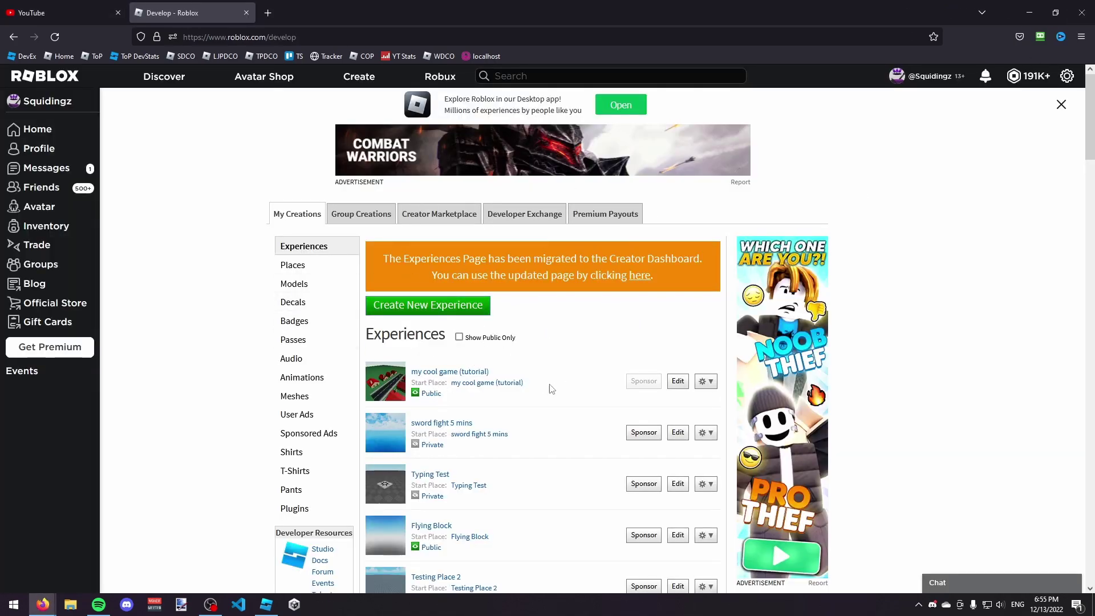
# Look over your own experiences, view the group creations list, and return to your own creations.
pyautogui.moveTo(551, 389); pyautogui.dragTo(414, 370)
pyautogui.click(522, 343)
pyautogui.click(349, 221)
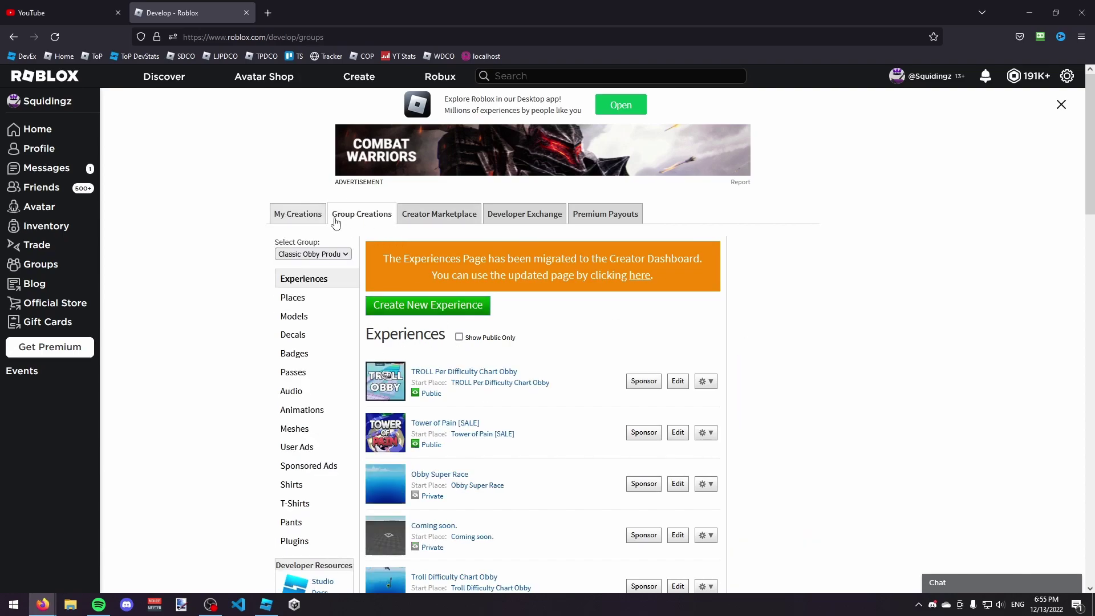
pyautogui.click(299, 210)
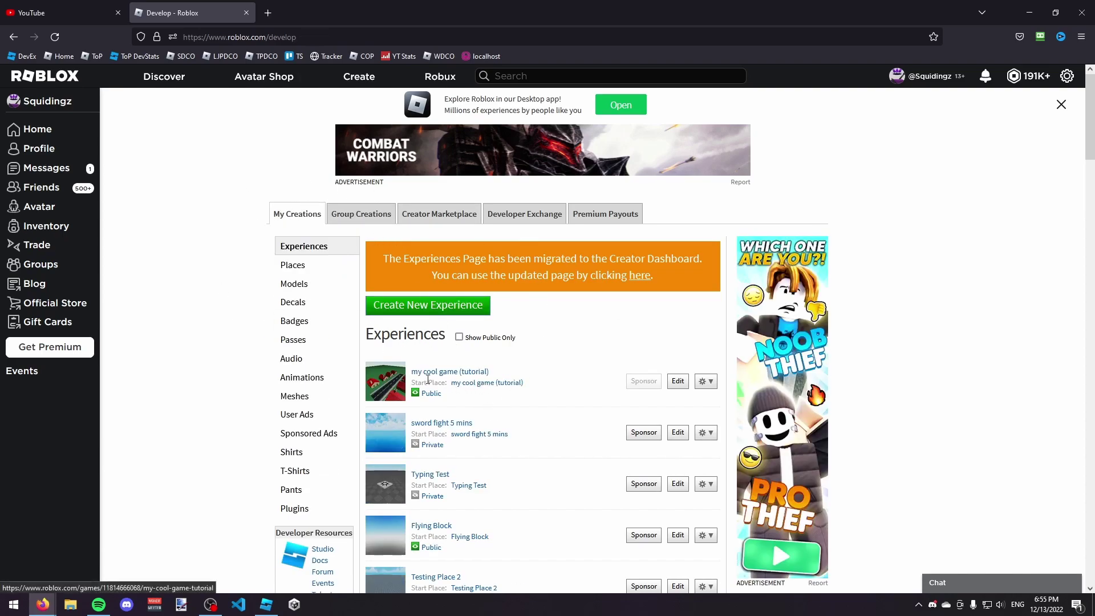
# Launch "my cool game (tutorial)" from its Roblox page, allowing the player link, and look around the street scene in the running game.
pyautogui.click(471, 384)
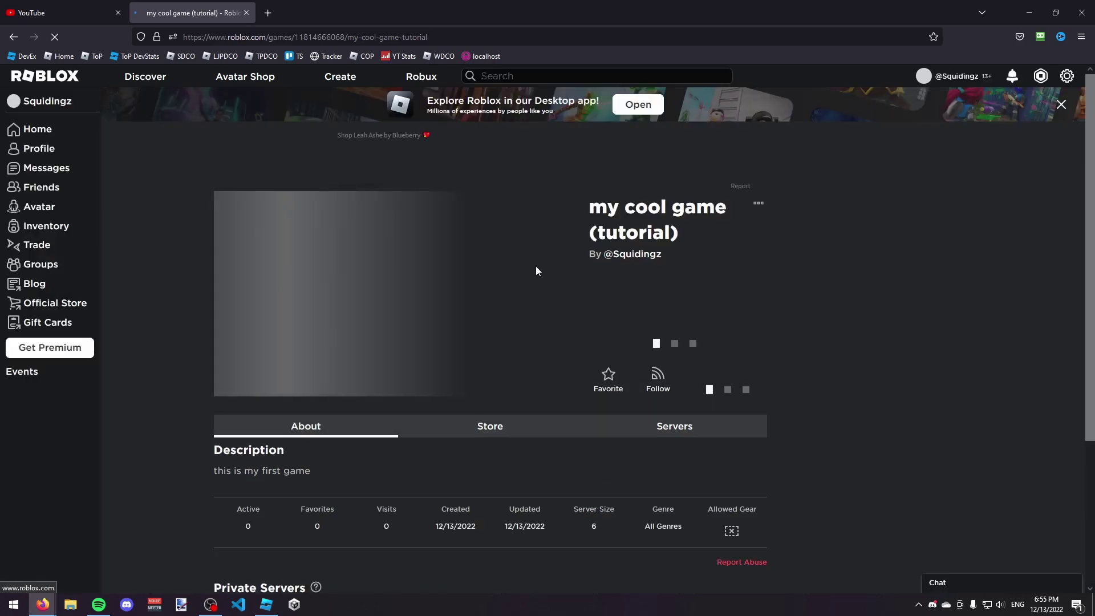
pyautogui.moveTo(687, 237); pyautogui.dragTo(608, 209)
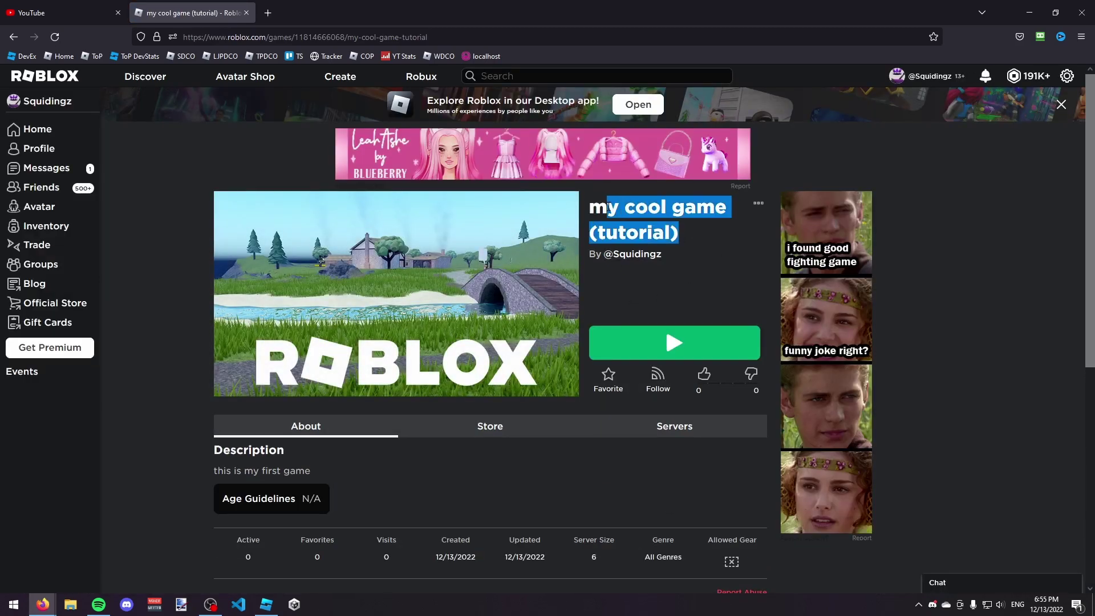
pyautogui.click(665, 329)
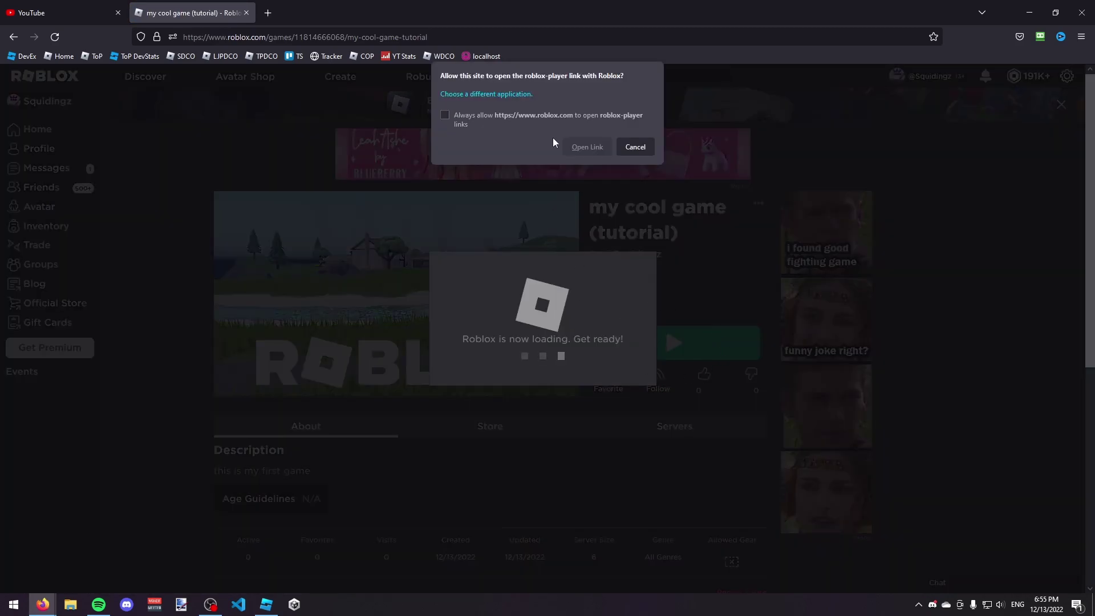
pyautogui.click(587, 147)
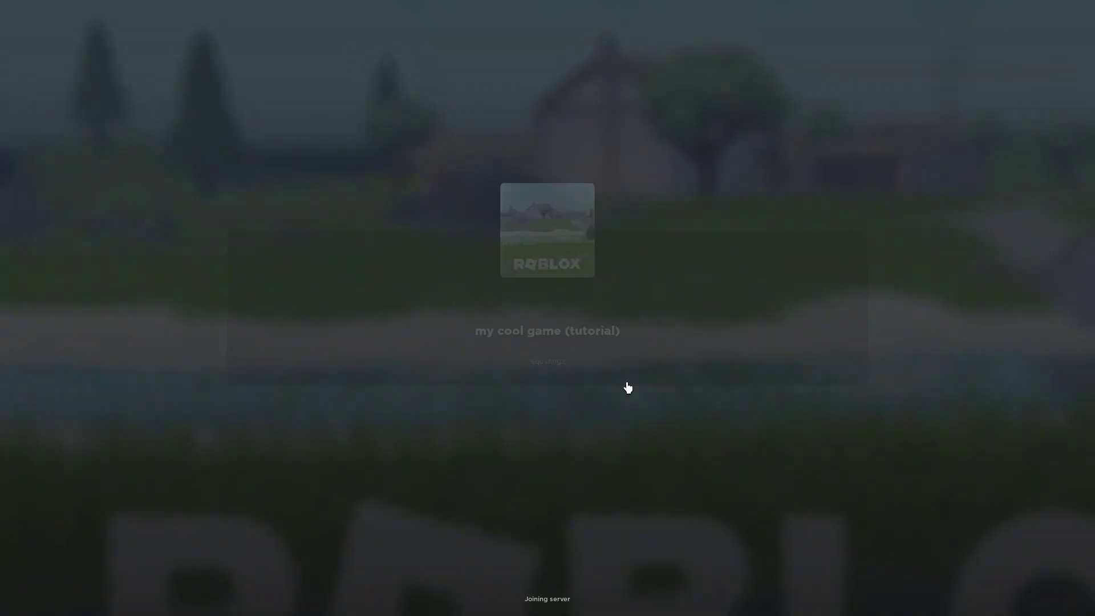
pyautogui.scroll(-8, 591, 363)
pyautogui.press('a')
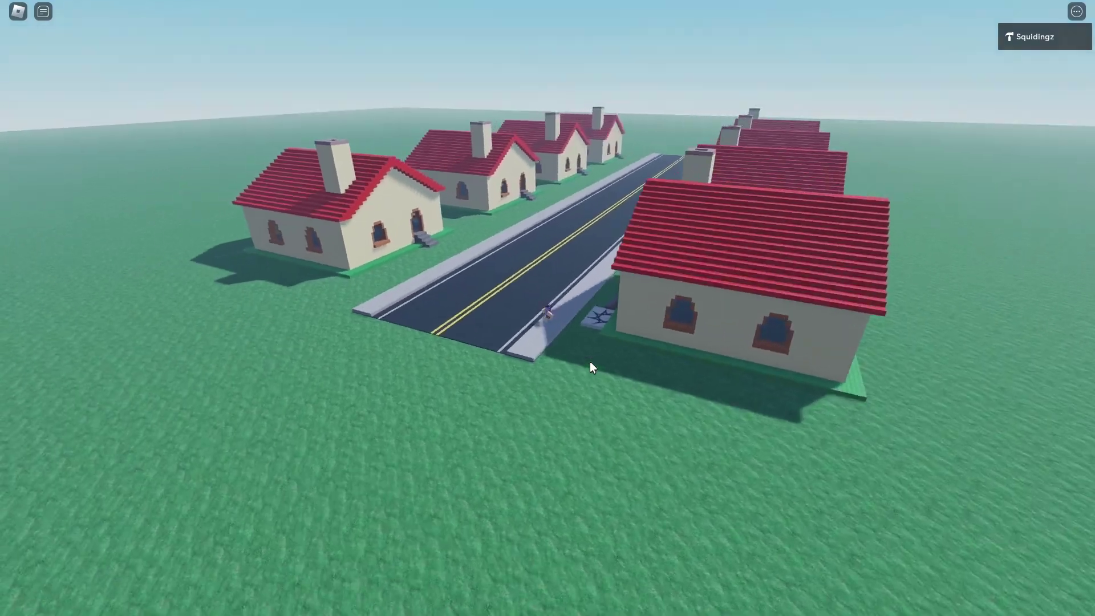